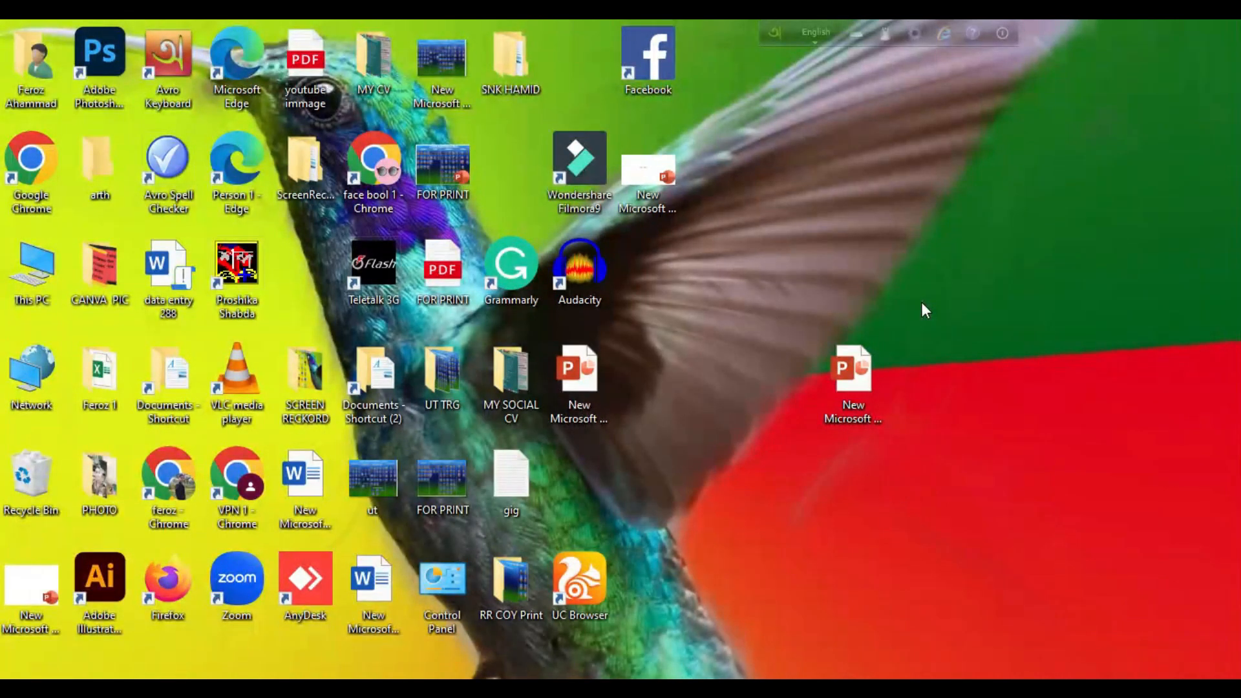
Open the New Microsoft PowerPoint Presentation (2) file from the desktop and add its first slide.
left_click(571, 382)
double_click(860, 381)
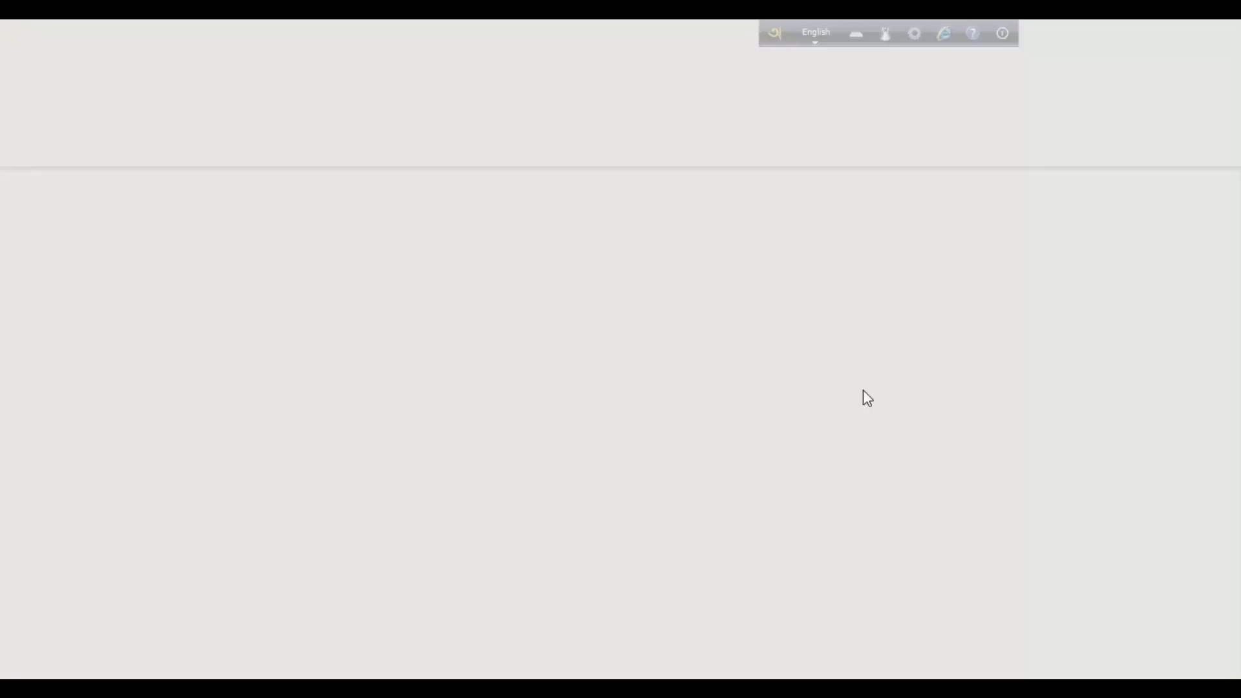
left_click(704, 285)
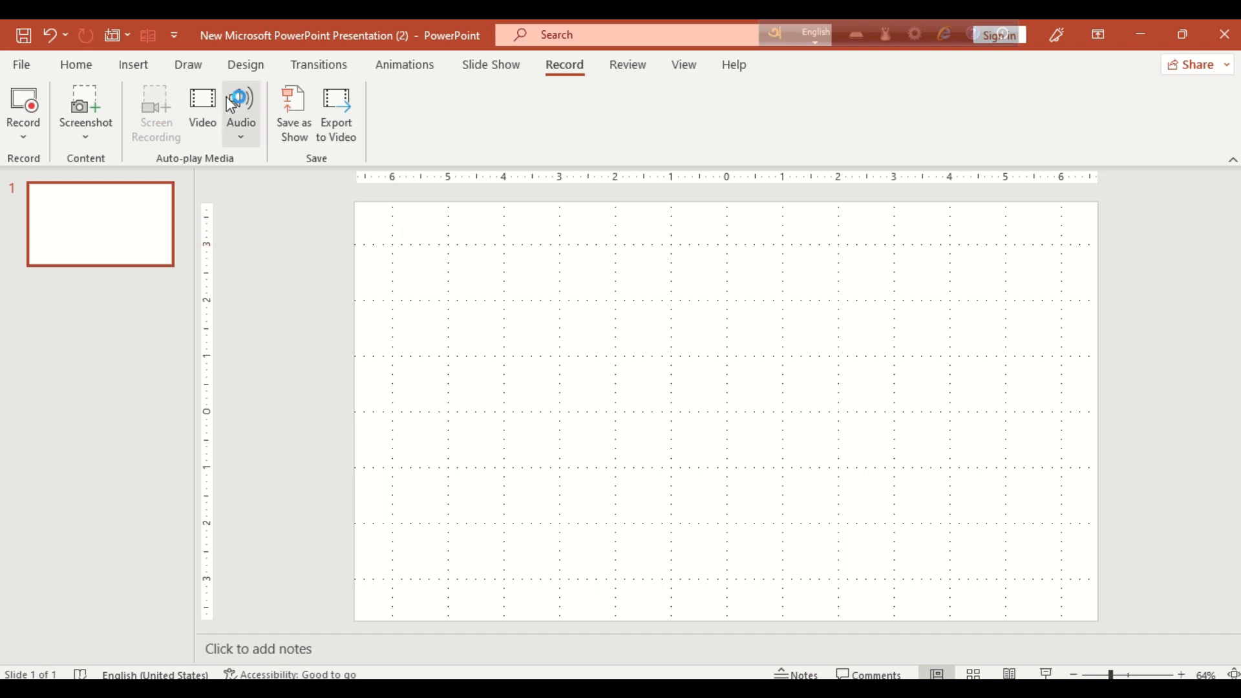
Set the first slide's layout to Blank.
left_click(347, 65)
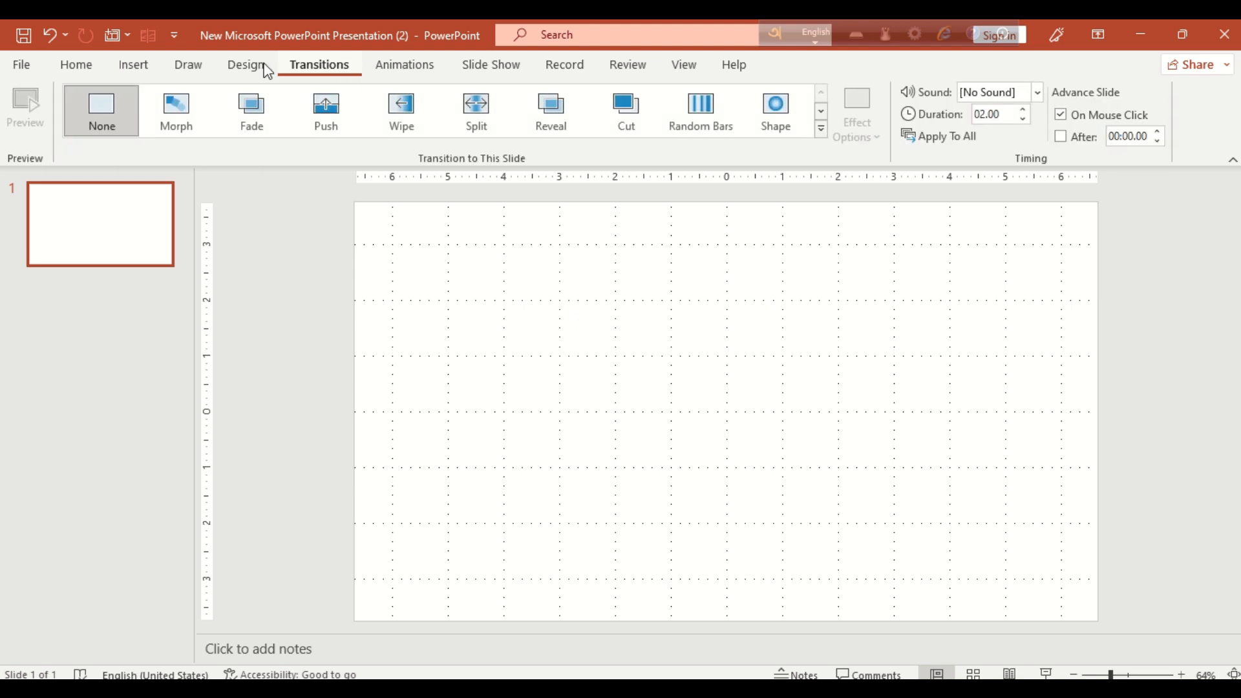
left_click(69, 73)
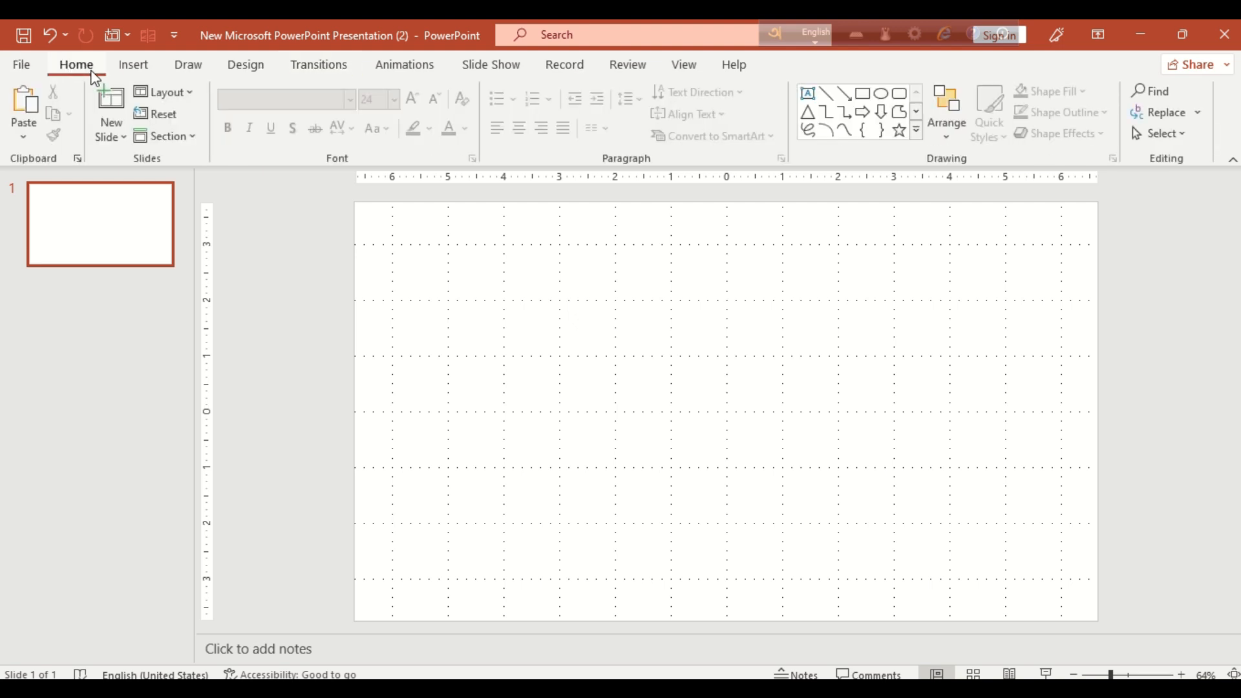
left_click(165, 92)
left_click(194, 329)
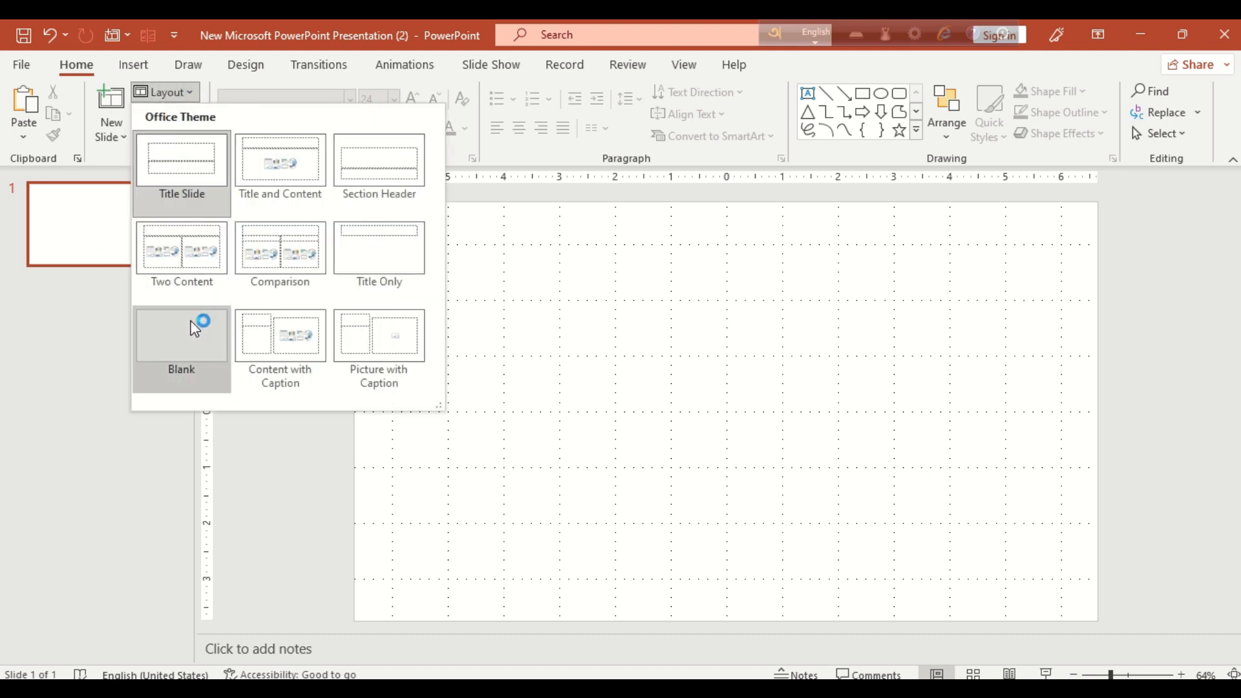
mouse_move(443, 21)
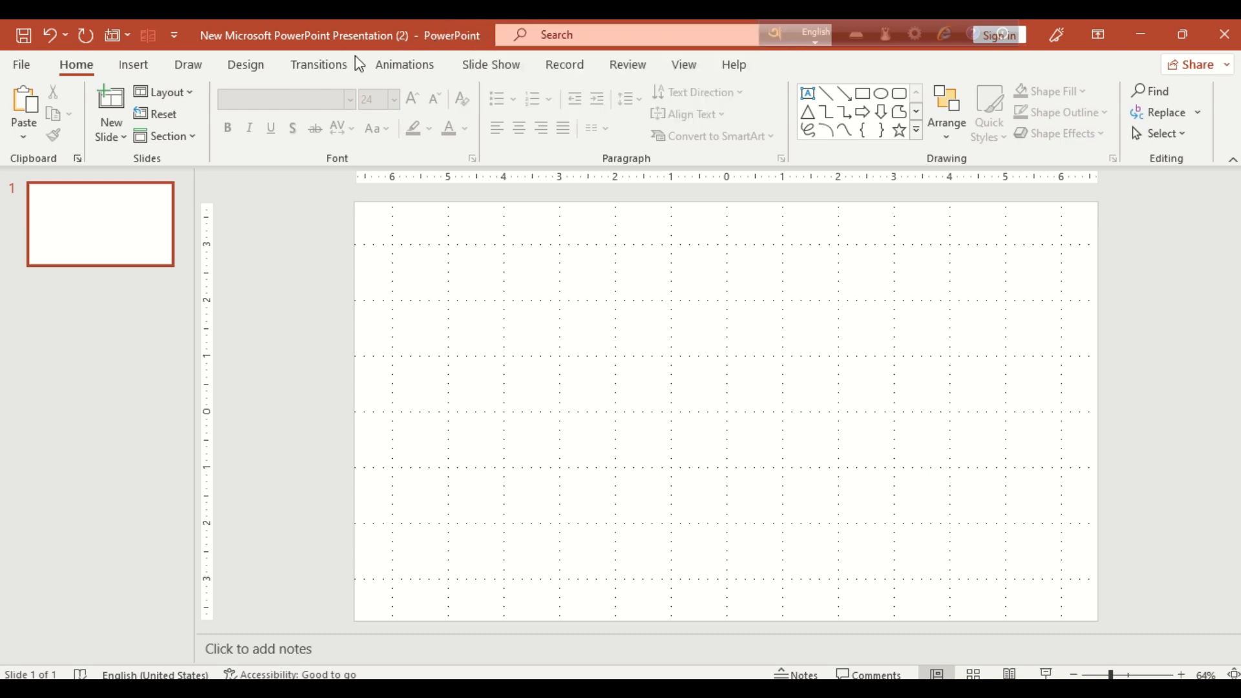
left_click(181, 95)
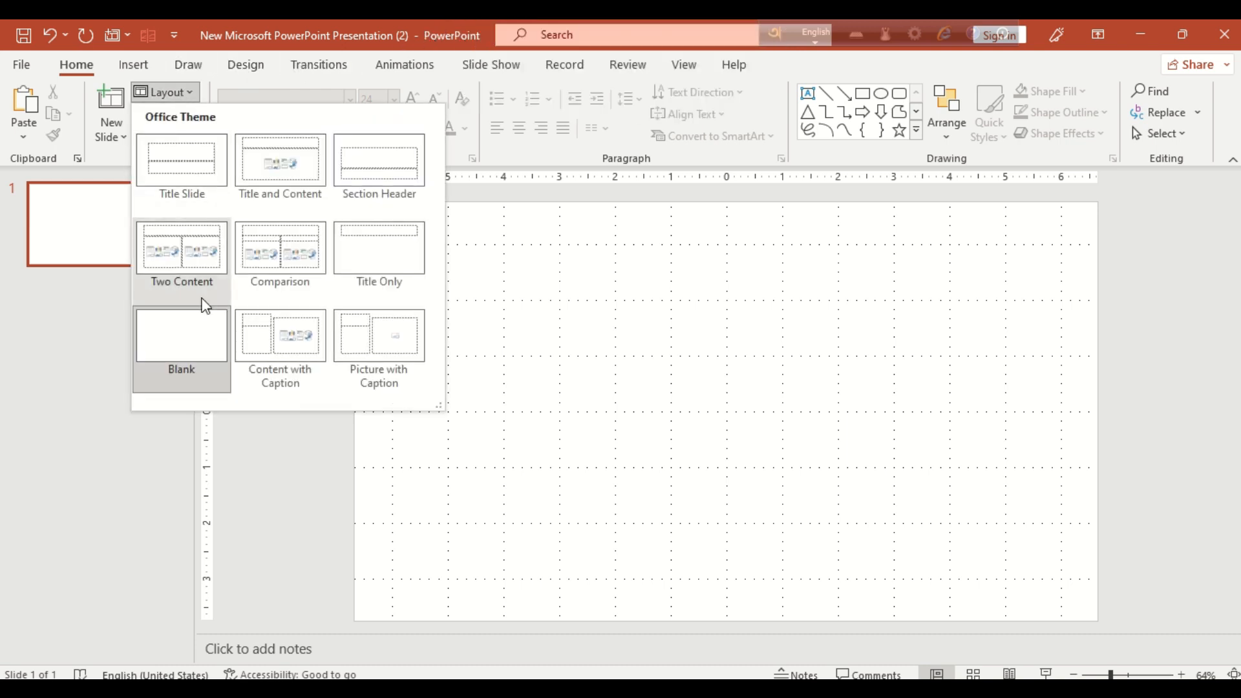
left_click(203, 336)
Add six more blank slides to the presentation after slide 1.
left_click(111, 105)
left_click(113, 105)
left_click(112, 106)
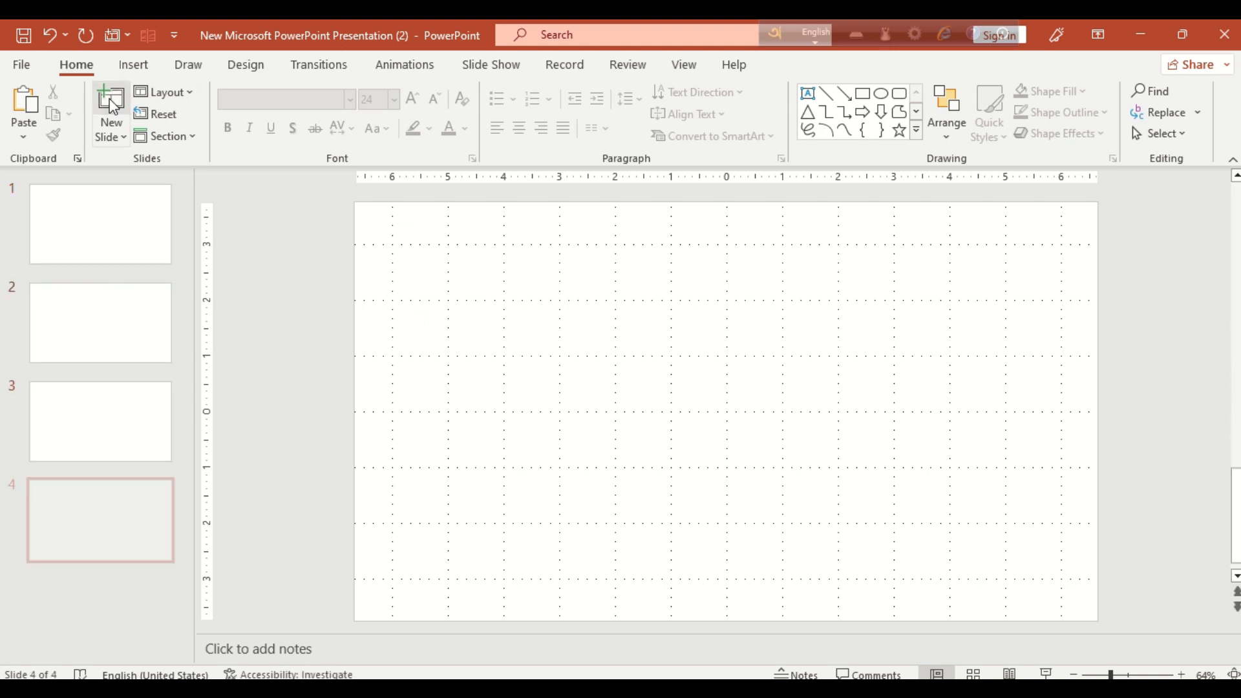
left_click(113, 106)
left_click(112, 105)
left_click(112, 105)
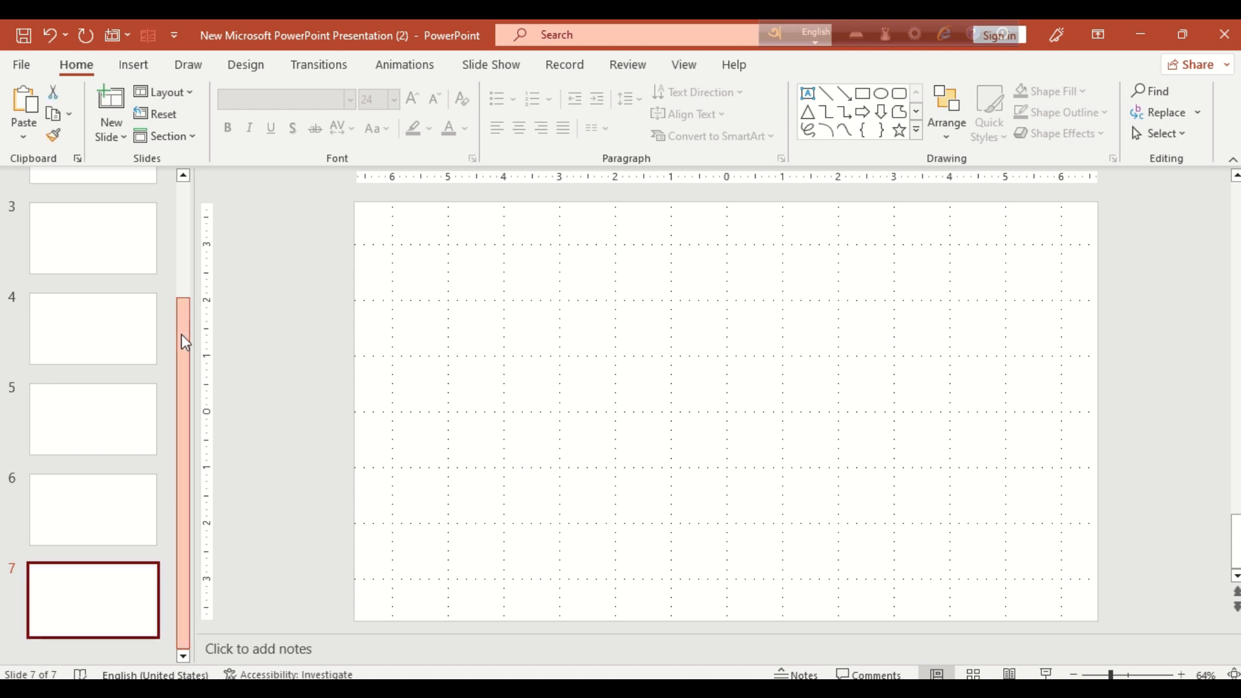
Insert a text box about 4 inches wide near the middle of slide 1 and enter WELCOME in it.
left_click_drag(181, 334, 195, 179)
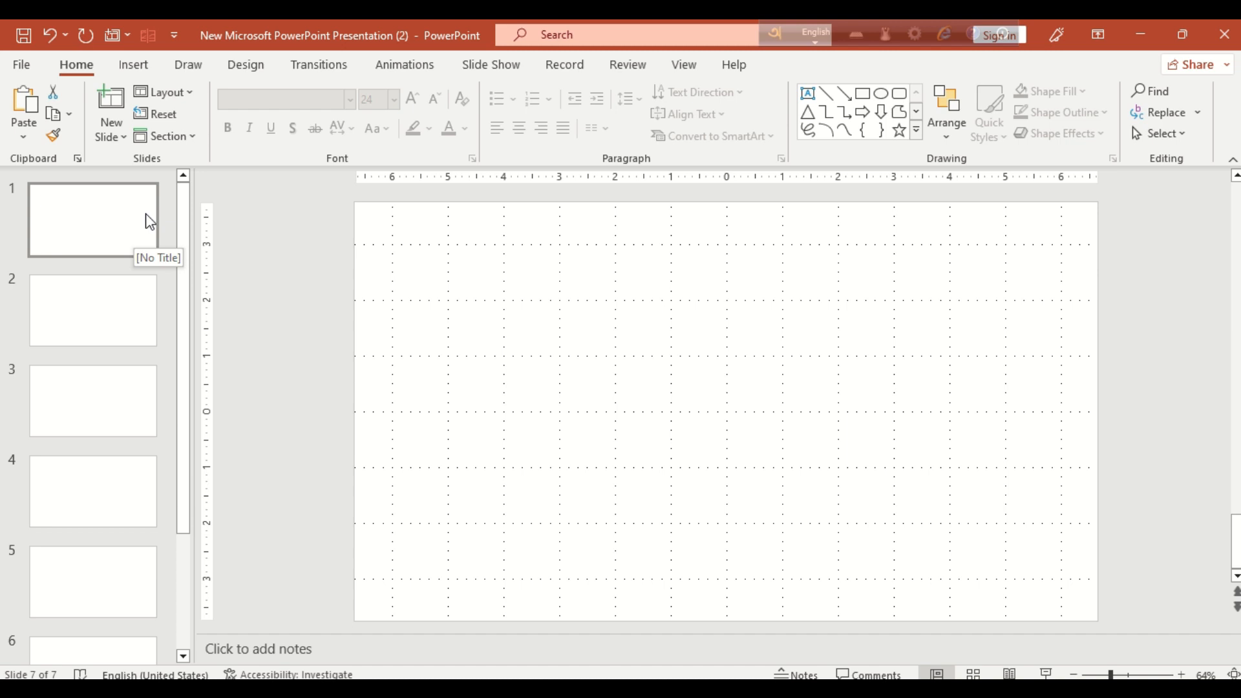
left_click(126, 222)
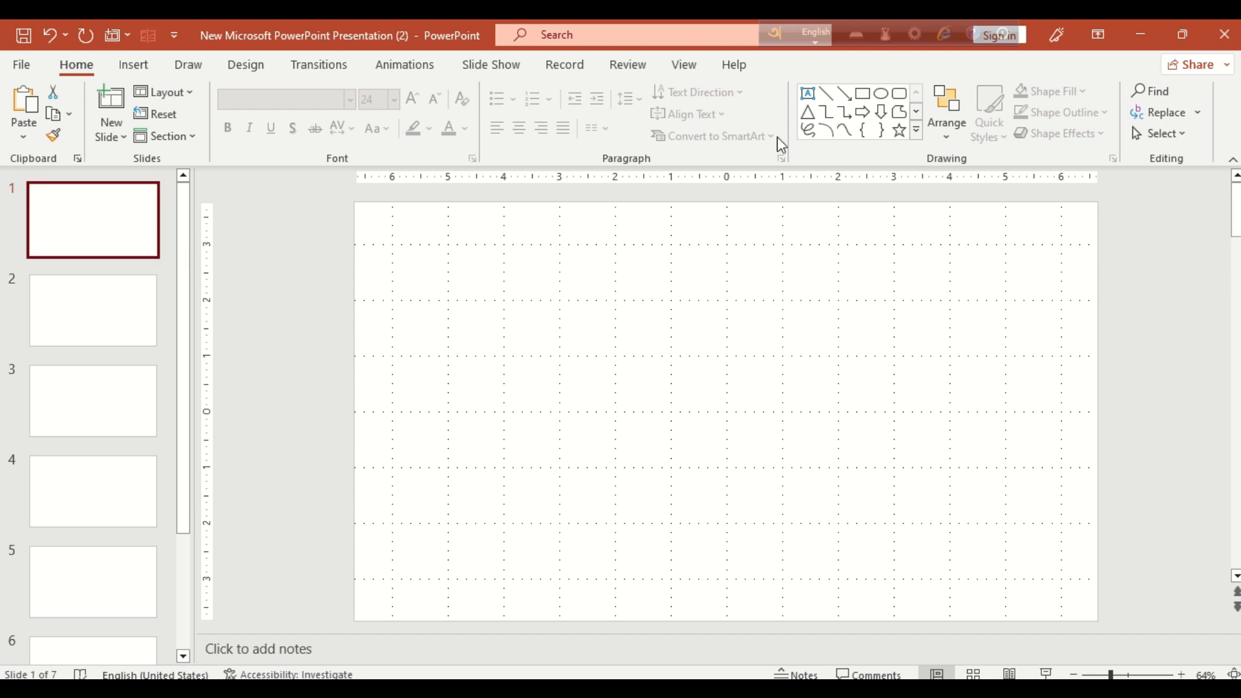
left_click(825, 95)
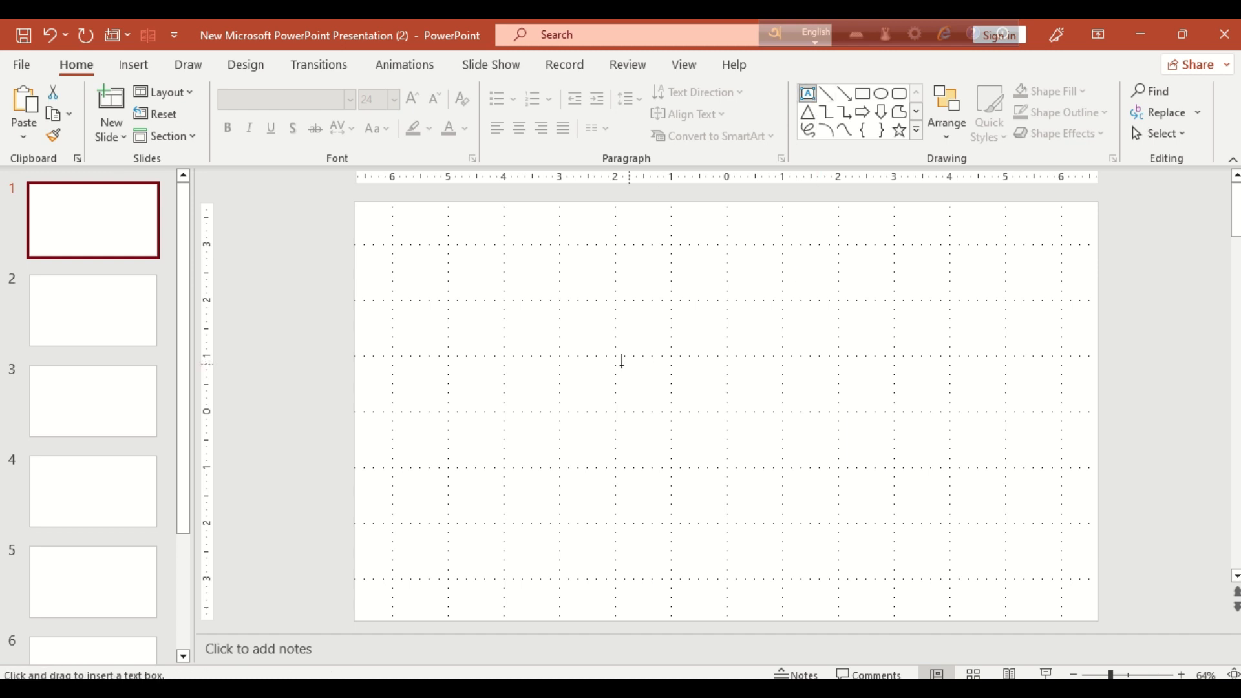
left_click(615, 365)
left_click_drag(626, 386, 836, 387)
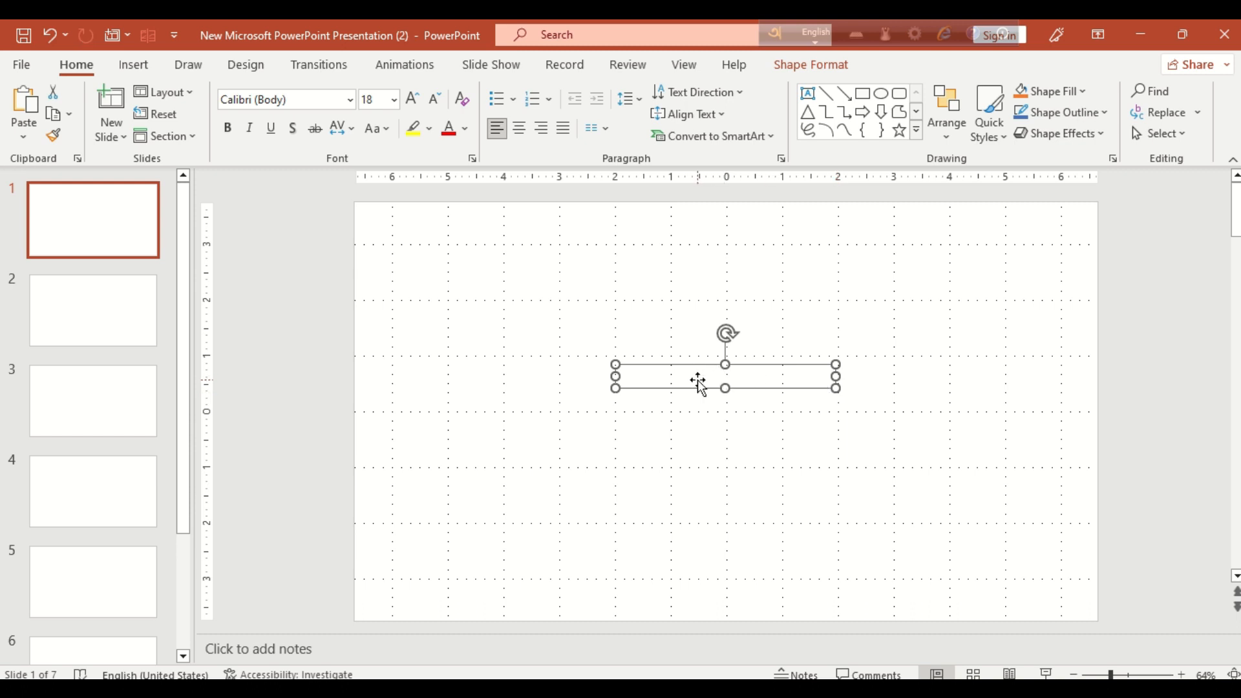
type("WE")
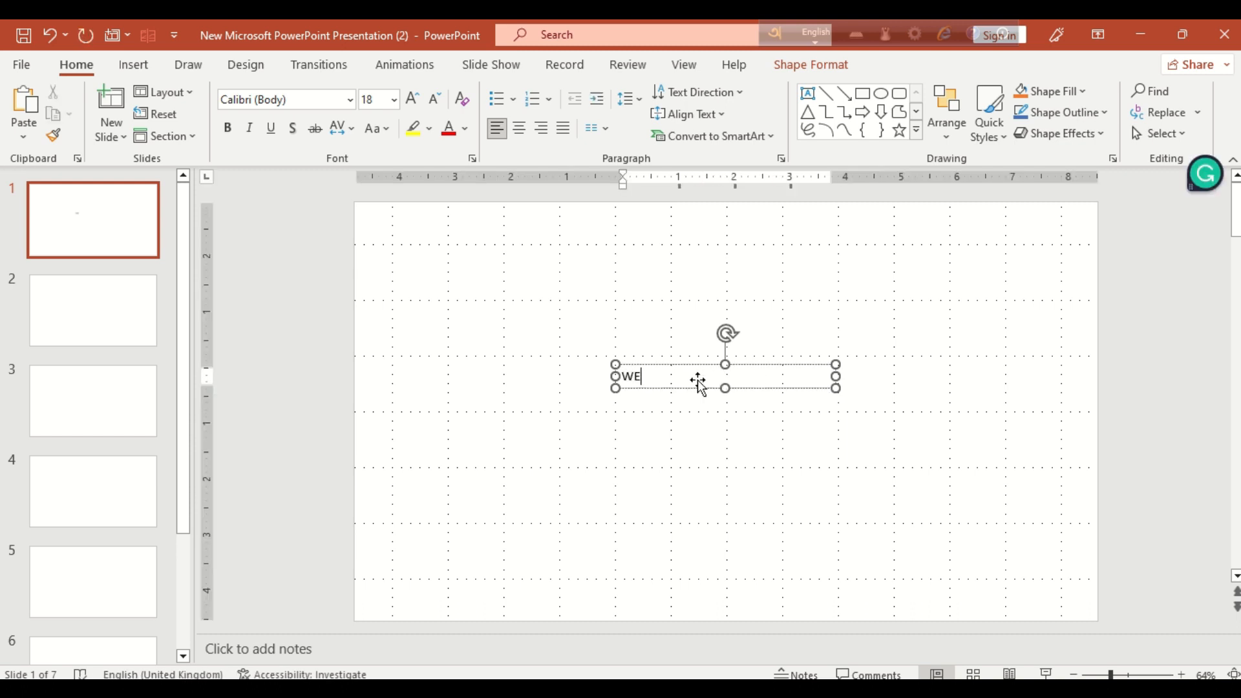
type("LCOME")
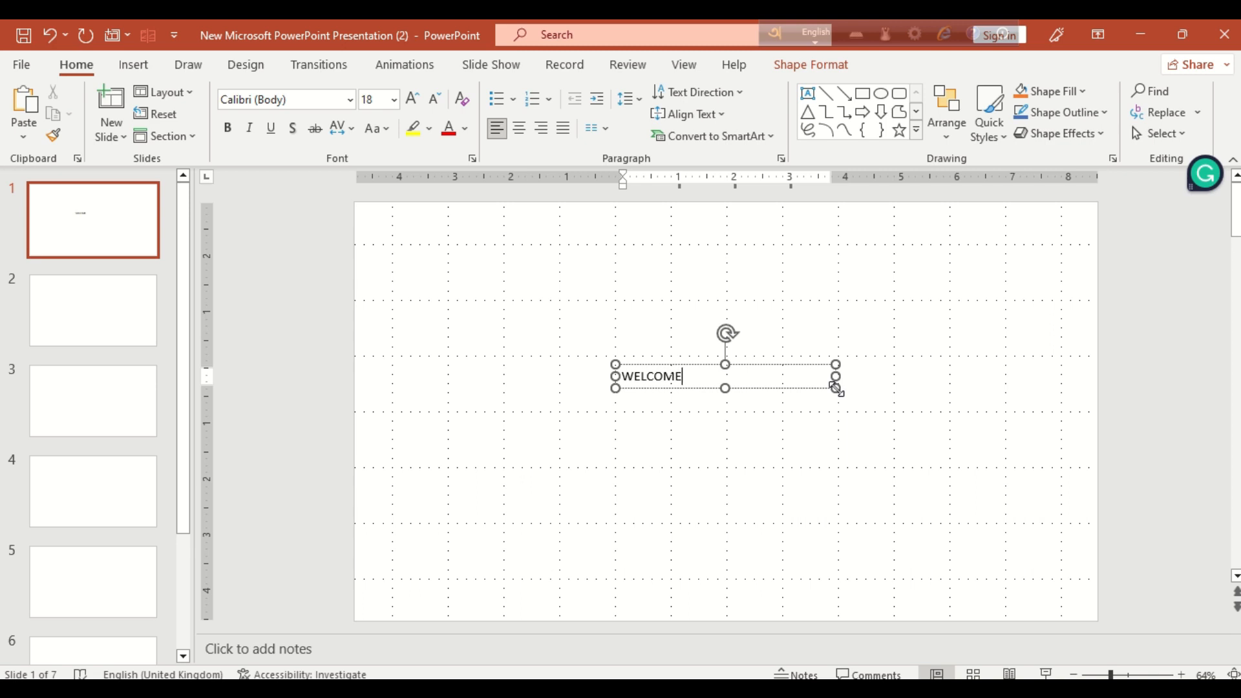
Widen the WELCOME text box to about 6.3 inches and shift it toward the right side of the slide.
left_click_drag(835, 387, 729, 402)
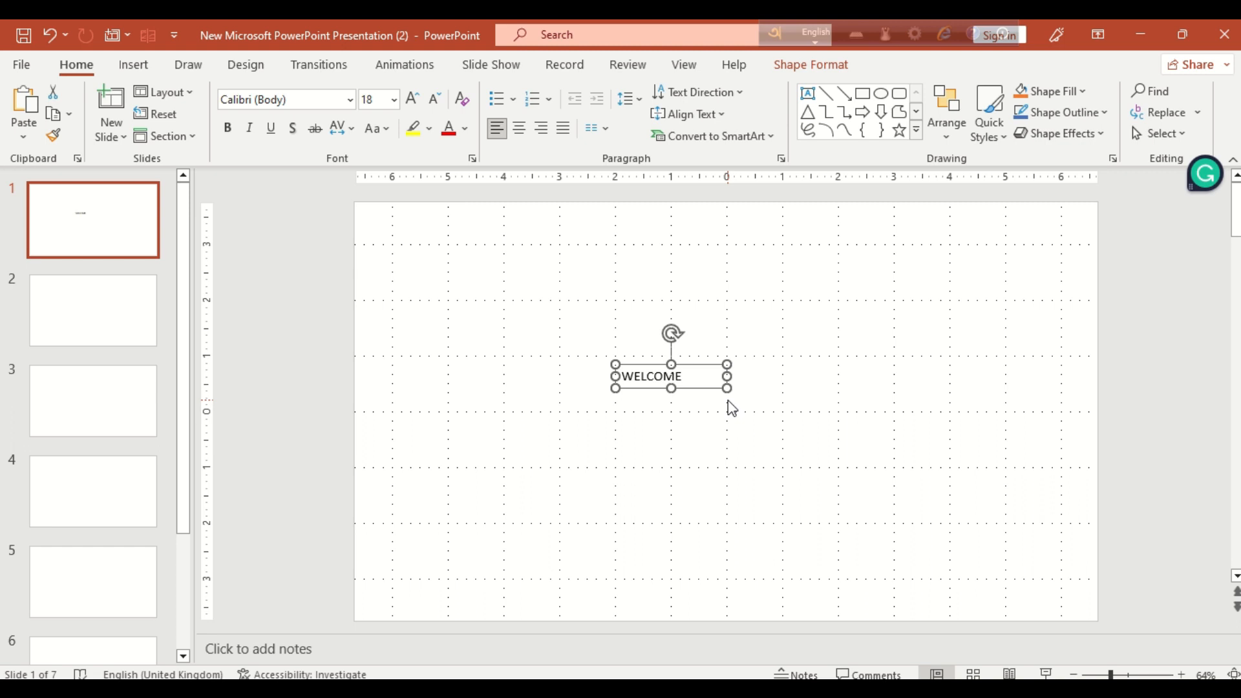
left_click_drag(727, 388, 967, 513)
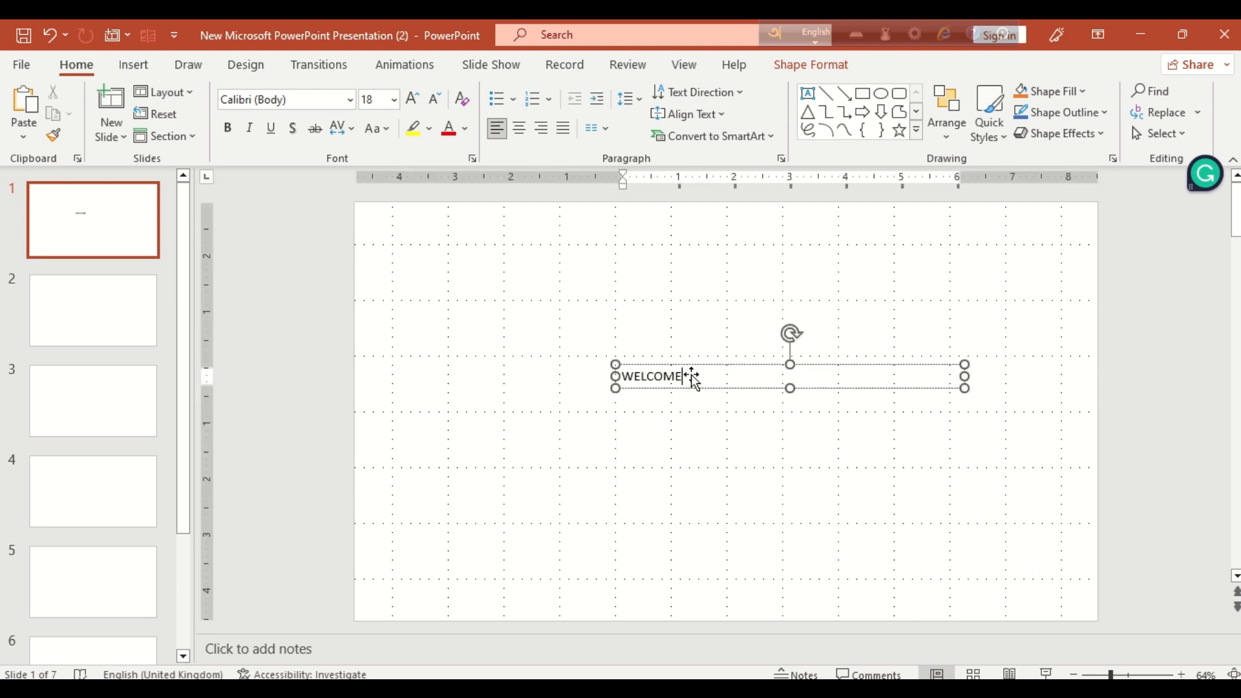
left_click_drag(689, 373, 717, 378)
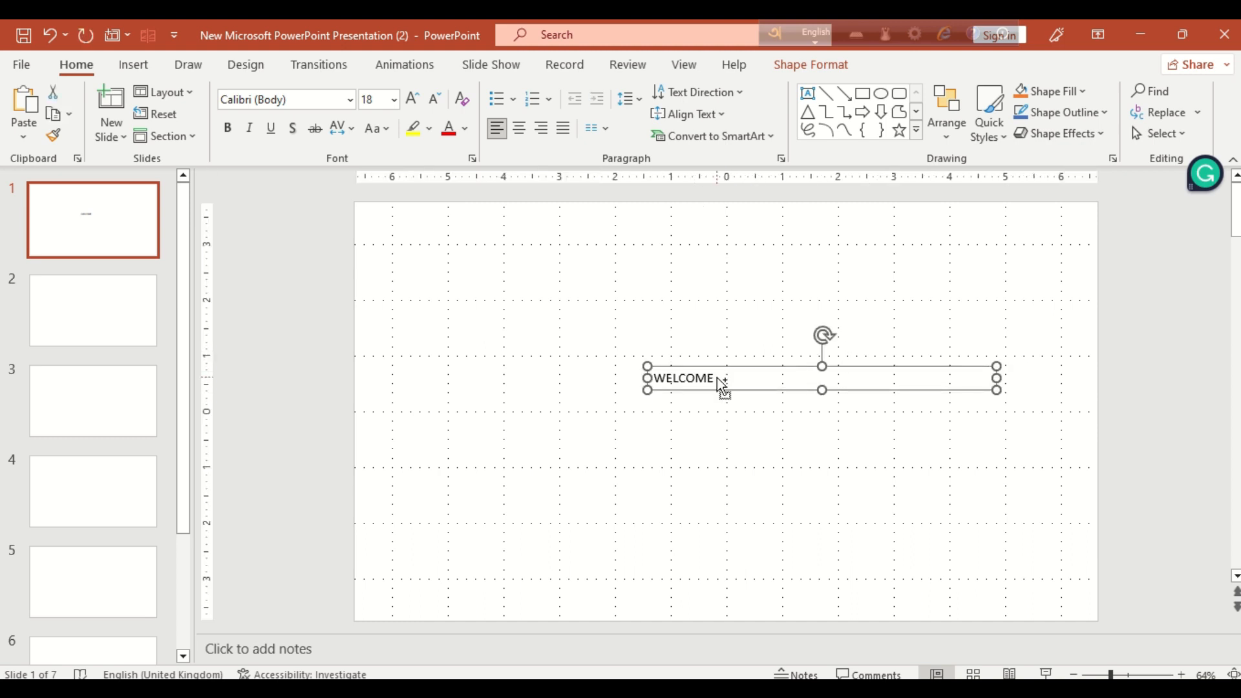
key("ctrl+z")
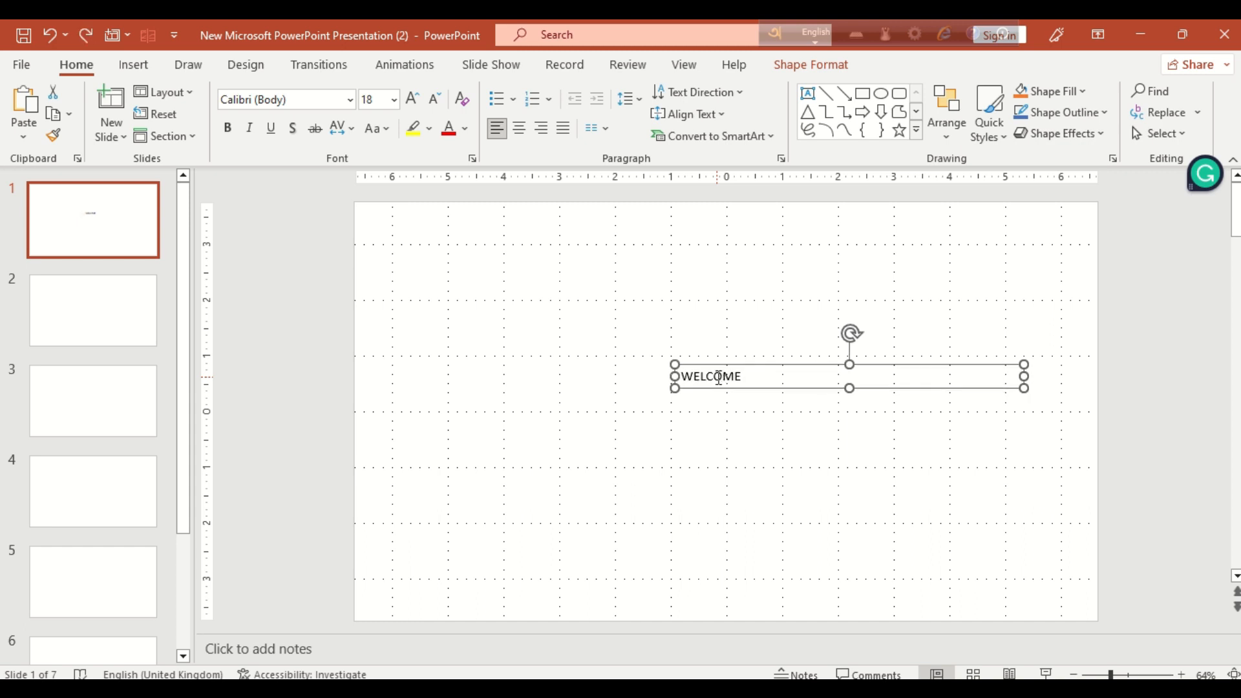
Enlarge the WELCOME text to a font size of 138.
left_click(734, 377)
left_click_drag(734, 377, 683, 384)
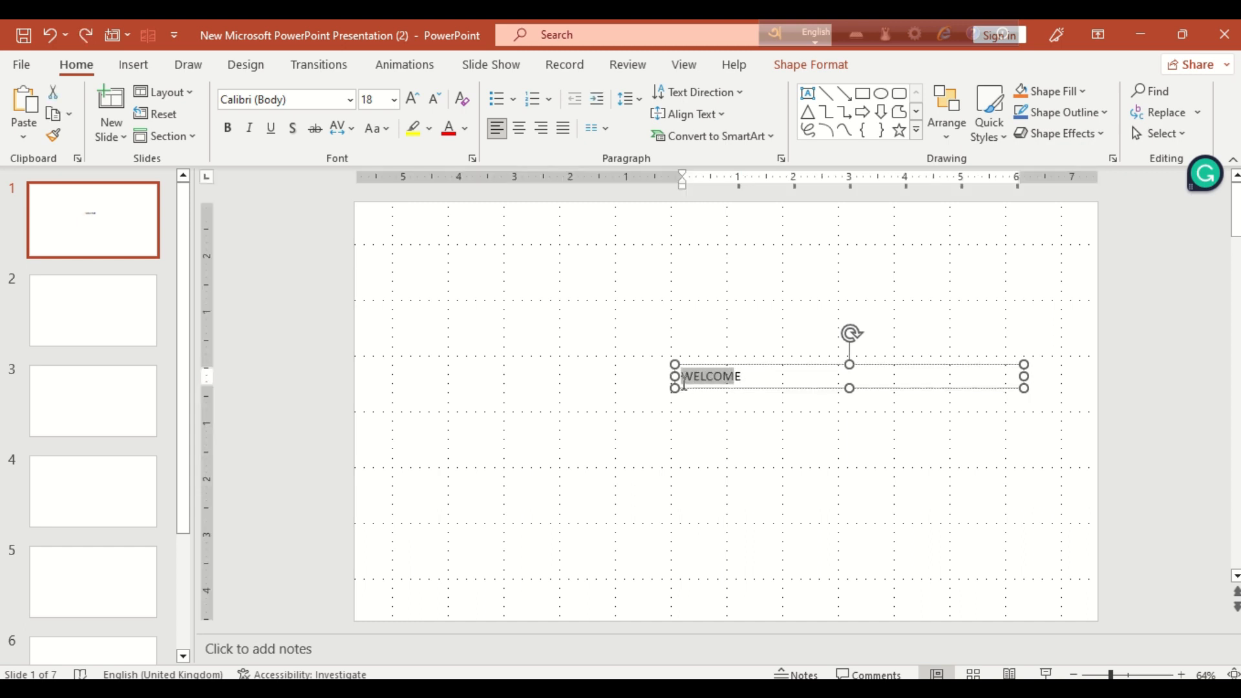
left_click(765, 379)
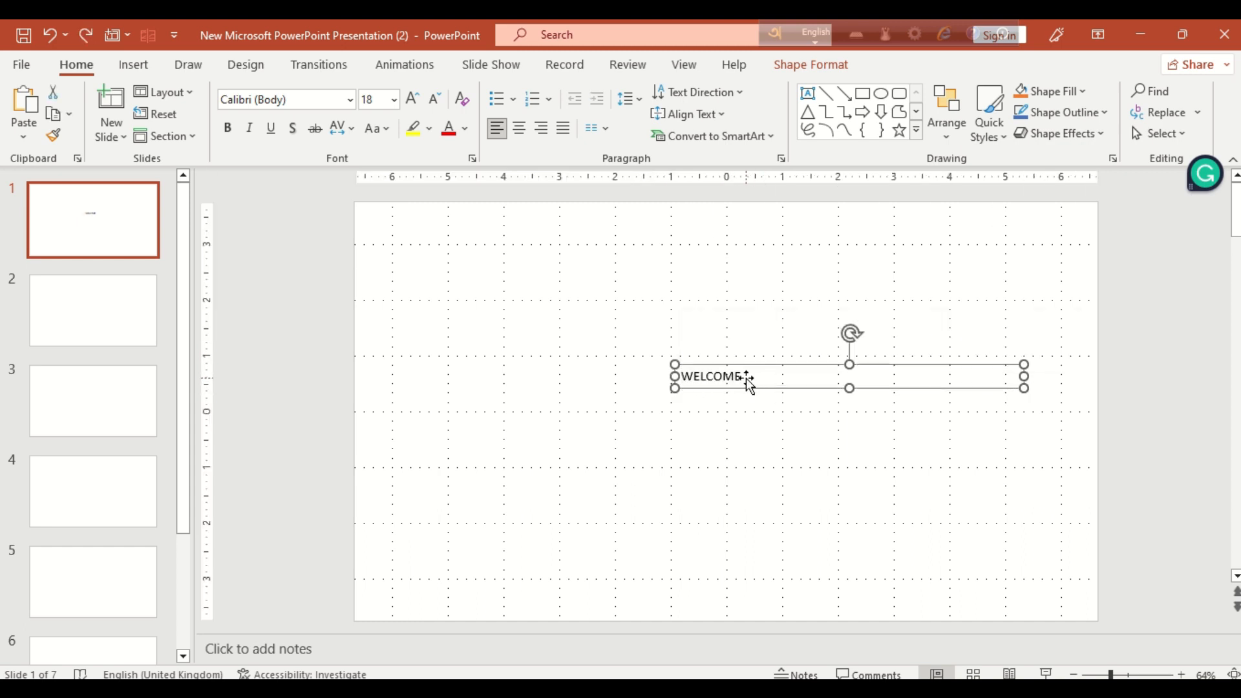
mouse_move(713, 27)
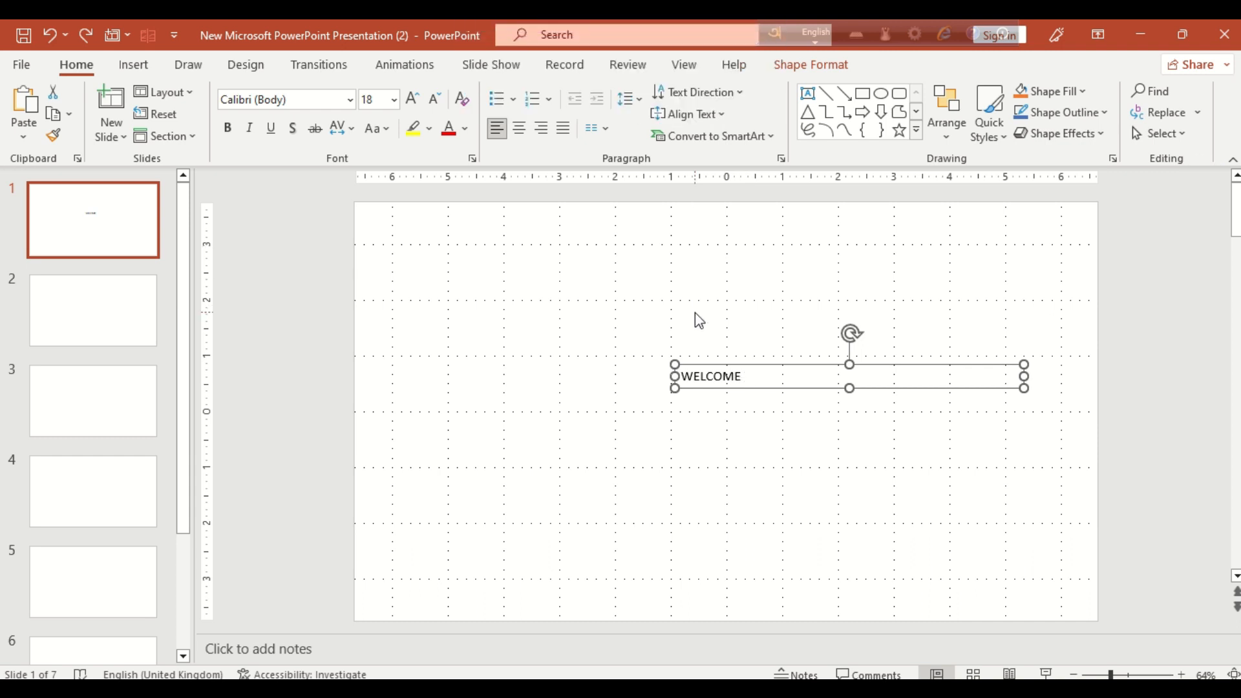
left_click(742, 375)
left_click_drag(742, 375, 694, 372)
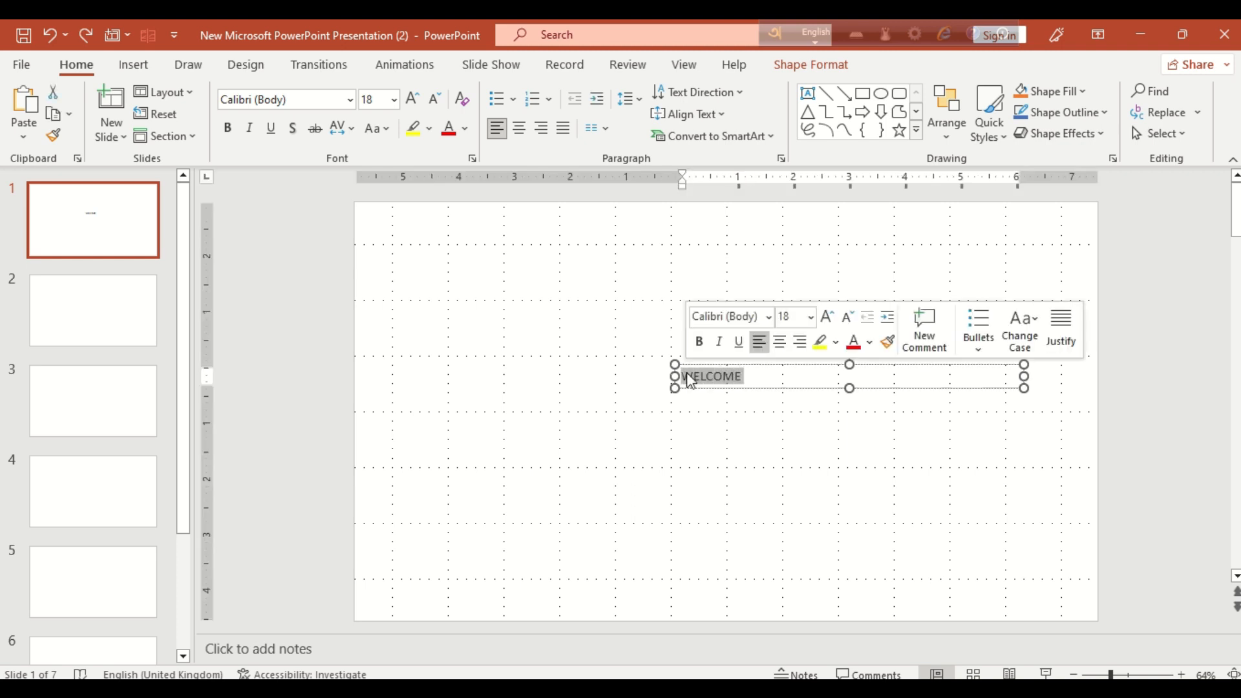
left_click(413, 107)
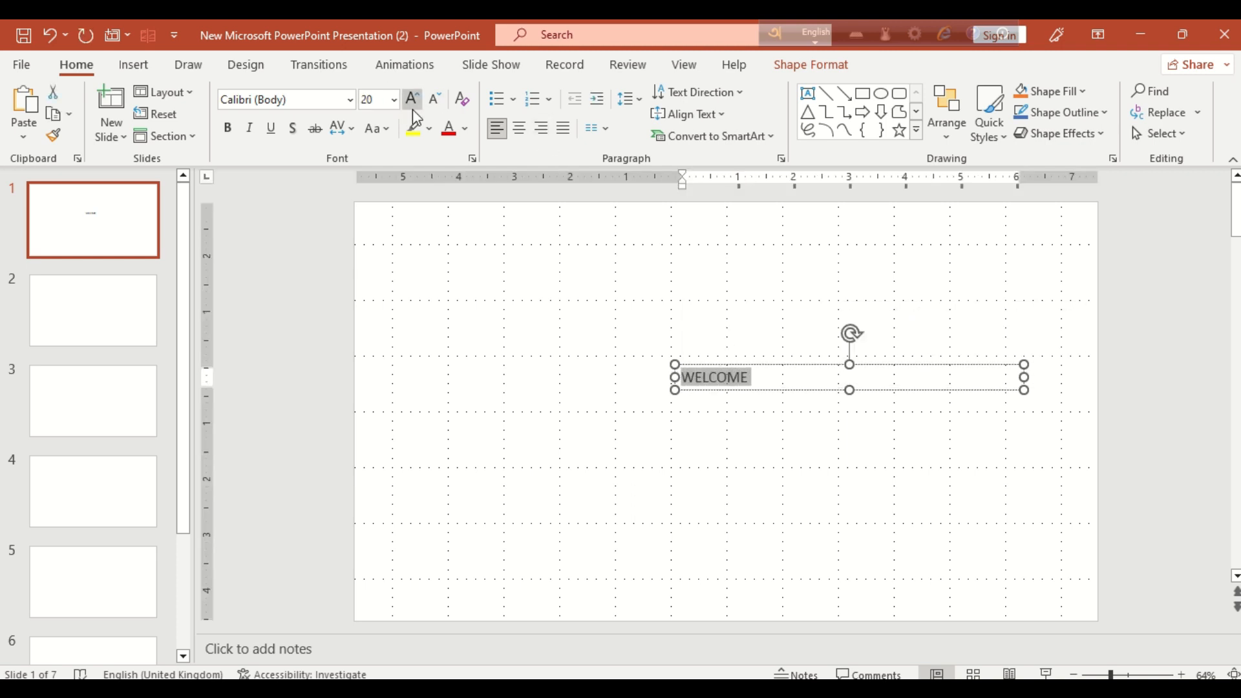
left_click(413, 106)
left_click(412, 106)
left_click(412, 107)
left_click(413, 106)
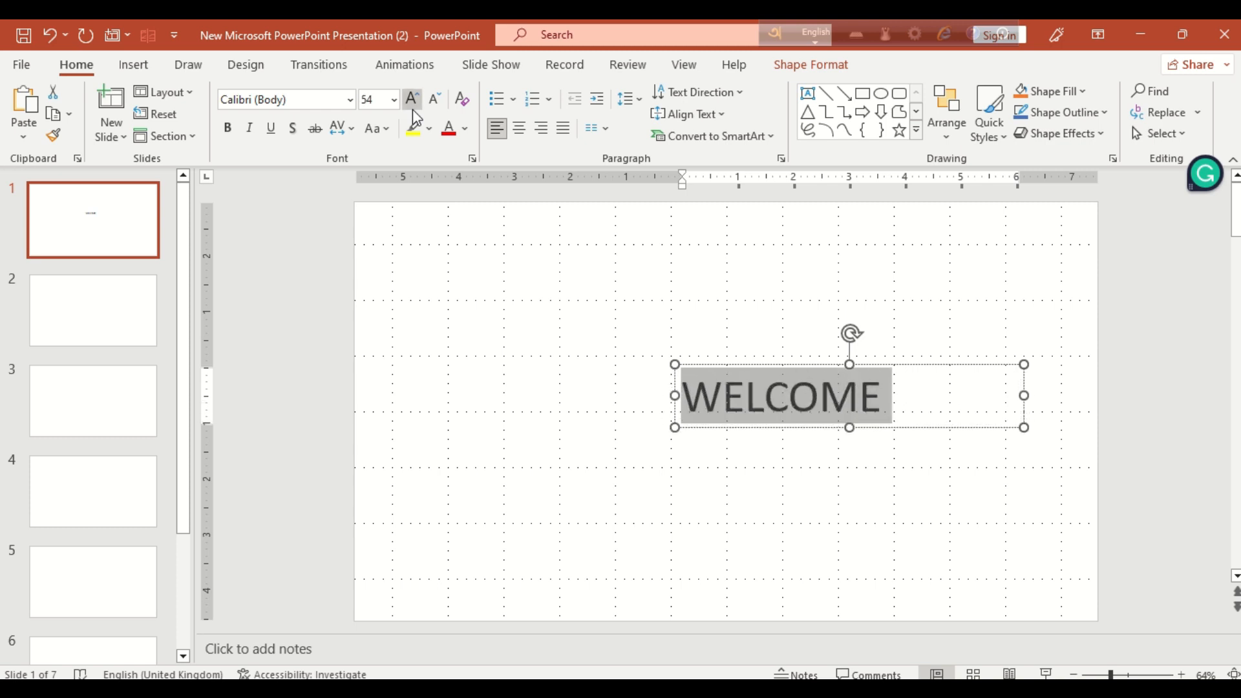
left_click(413, 107)
left_click(412, 107)
left_click(412, 106)
left_click(412, 107)
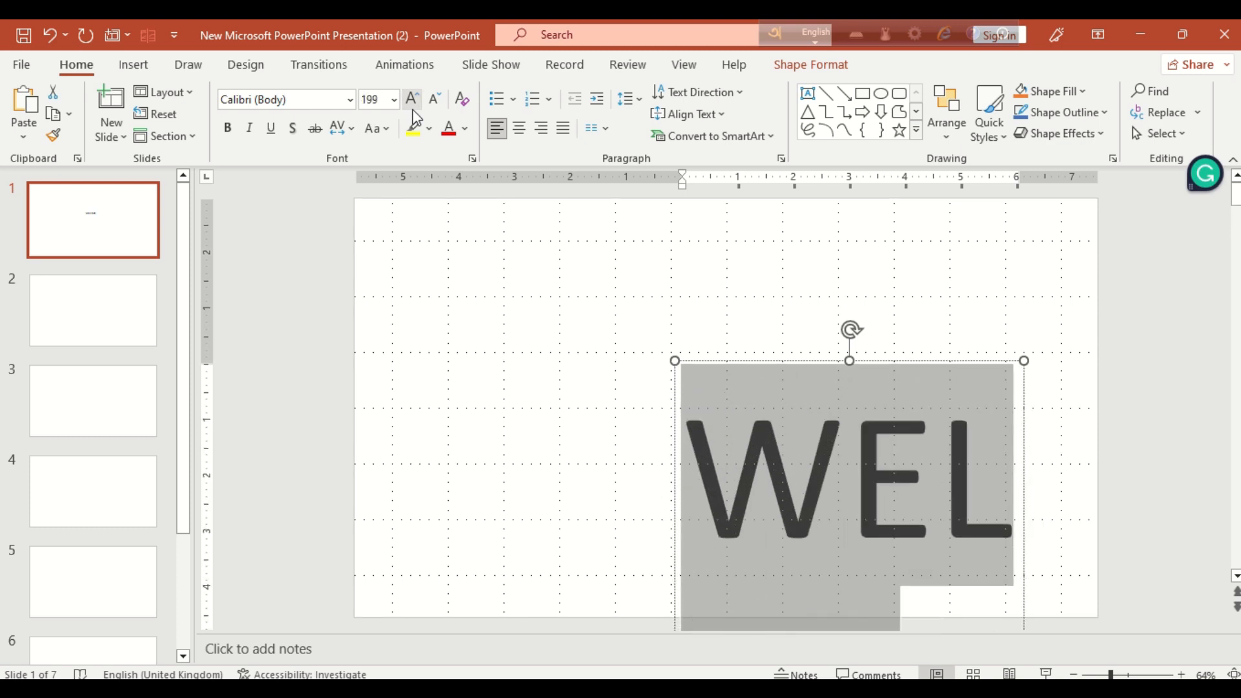
left_click(432, 104)
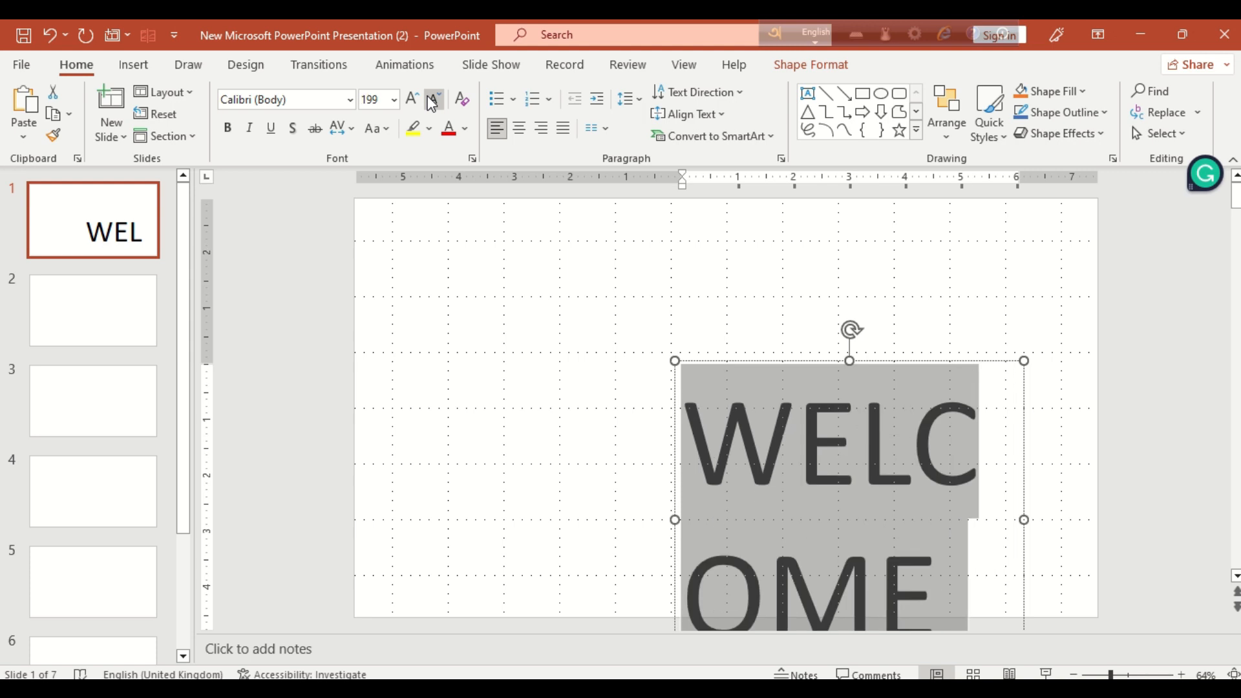
left_click(432, 104)
left_click(431, 103)
left_click(413, 104)
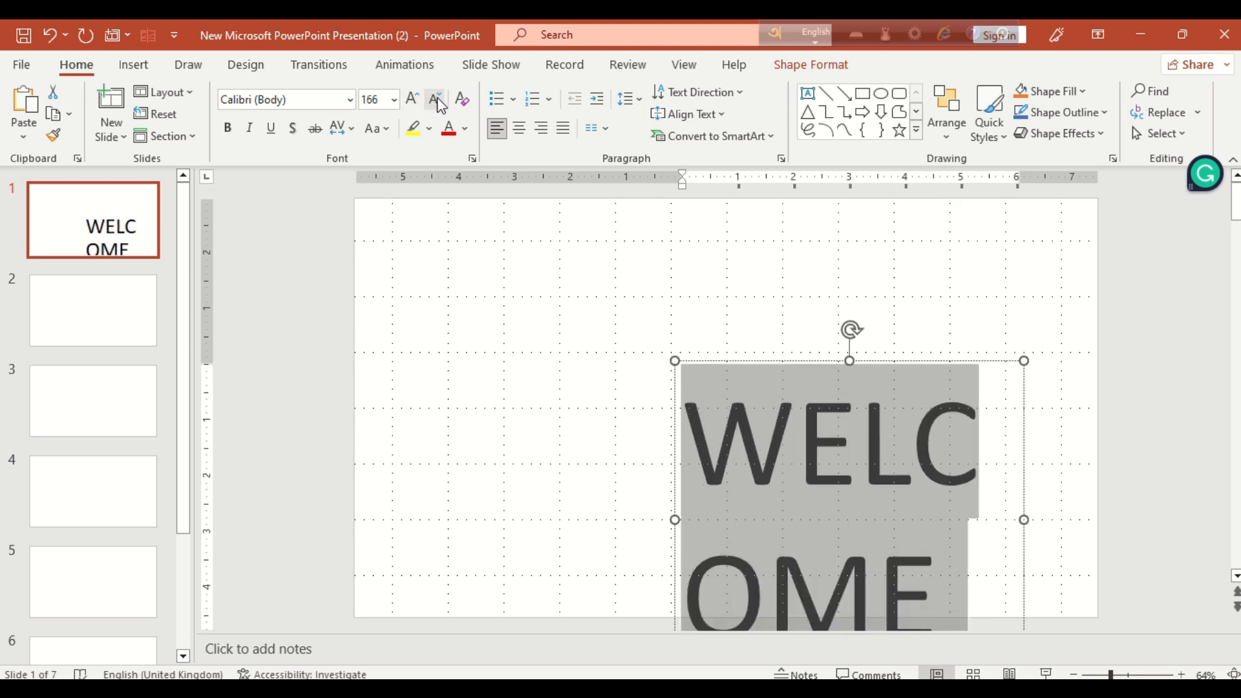
left_click(434, 100)
Widen the WELCOME text box to about 10 inches so the word fits one line, and center the box on the slide.
left_click_drag(681, 494, 466, 431)
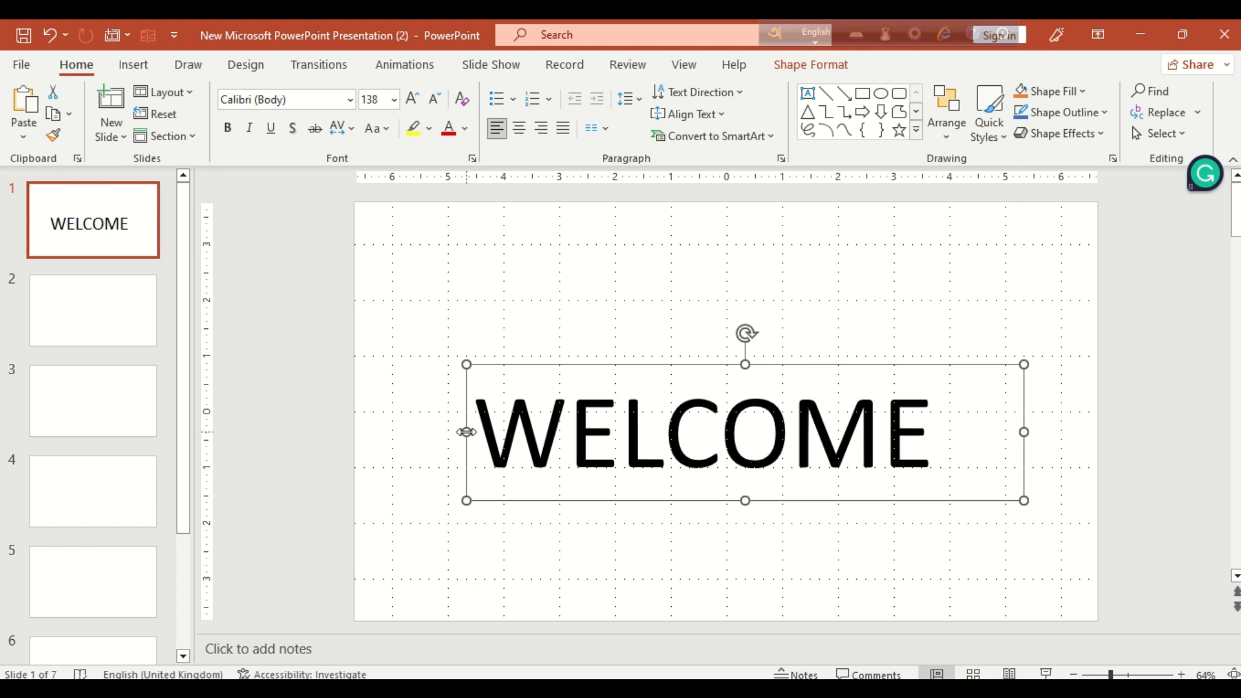
left_click_drag(959, 443, 944, 420)
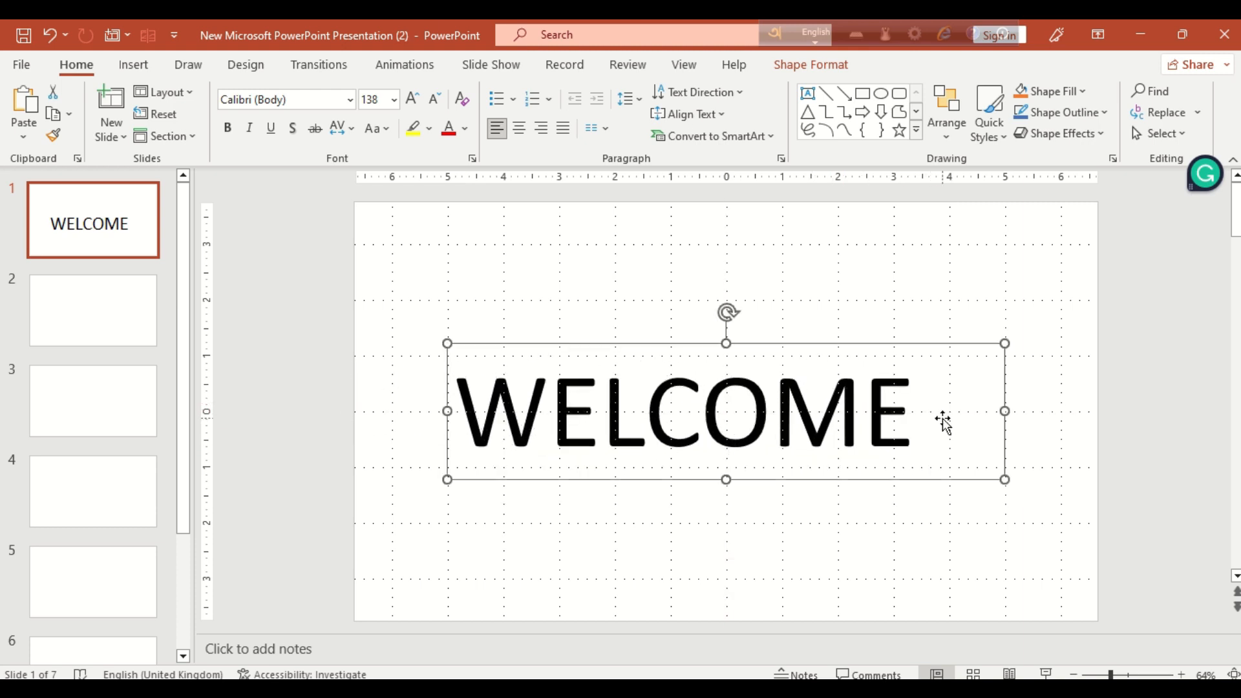
left_click(929, 411)
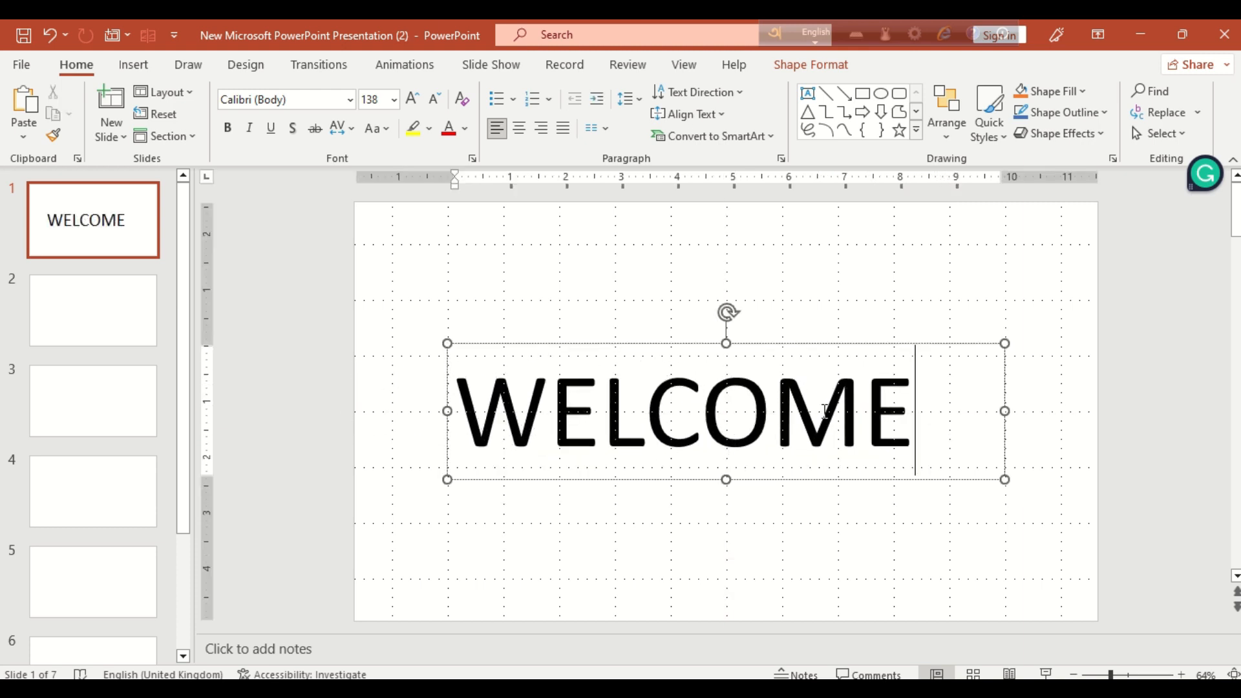
Change the font color of the whole WELCOME text to red and deselect the text box.
left_click(704, 421)
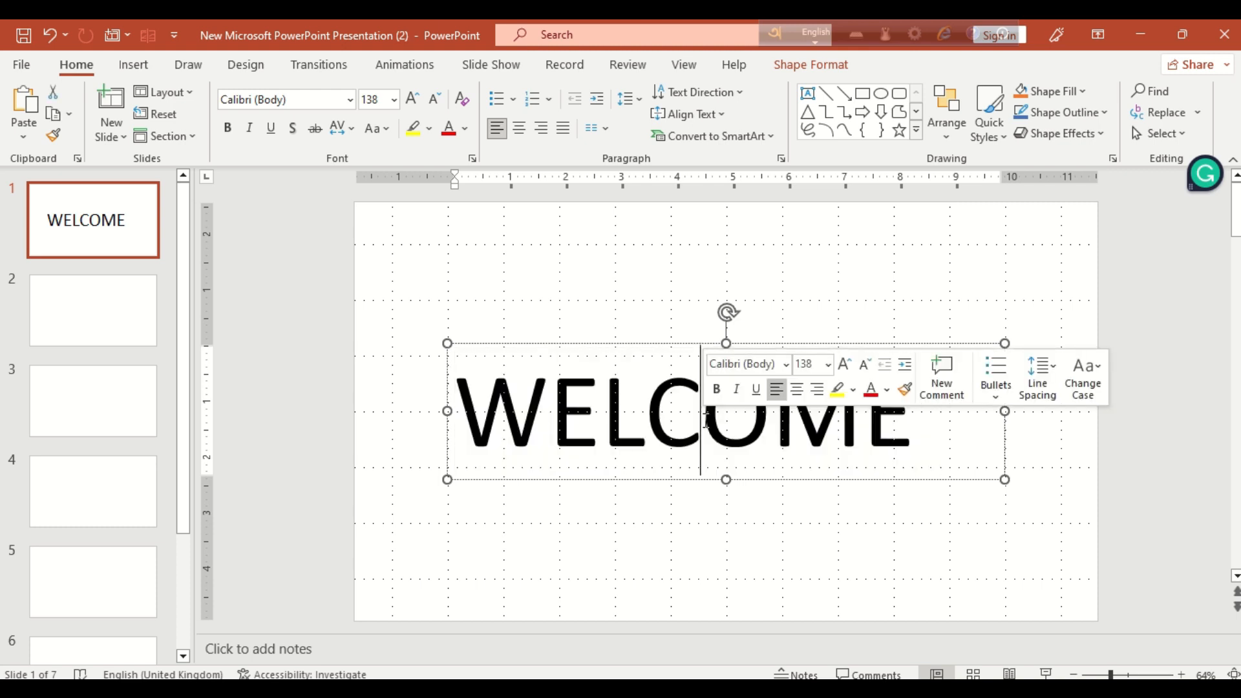
triple_click(704, 420)
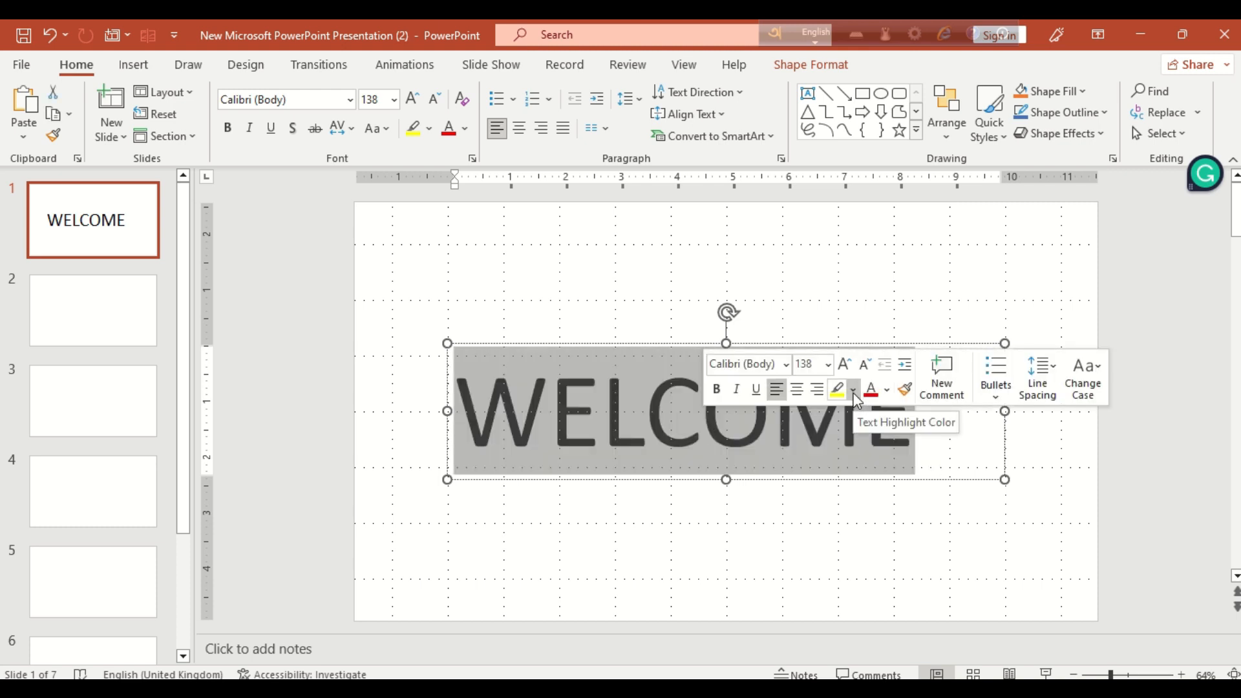
left_click(873, 395)
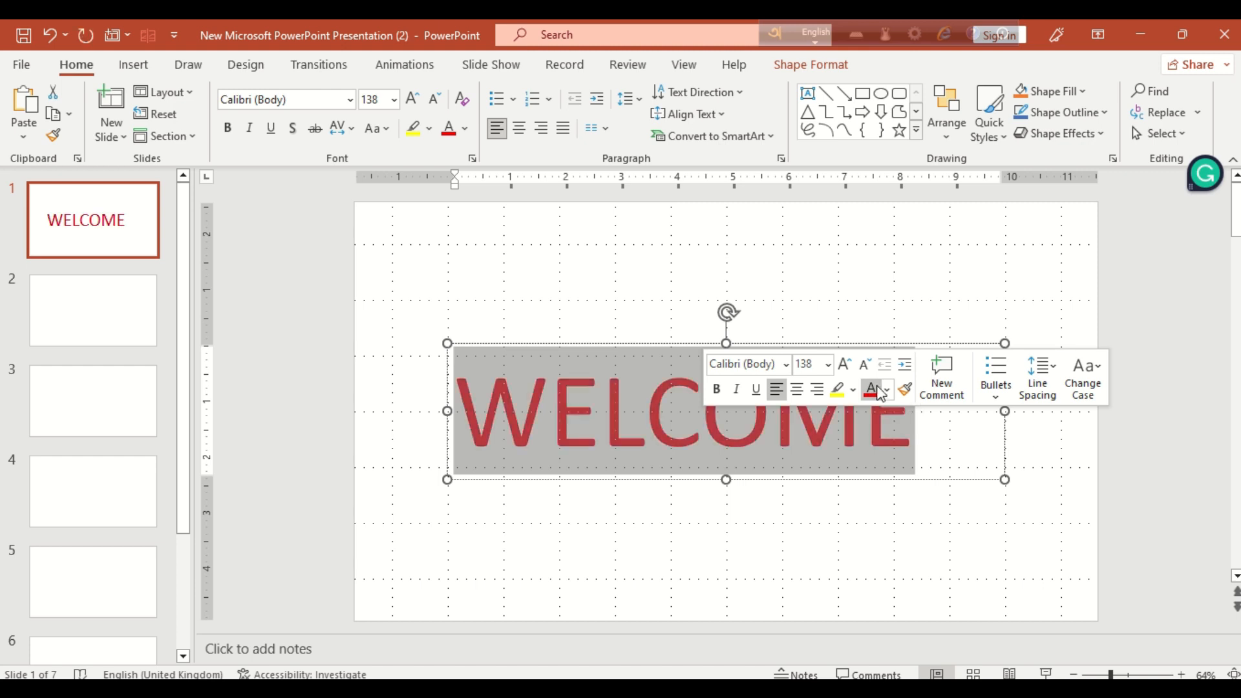
left_click(897, 309)
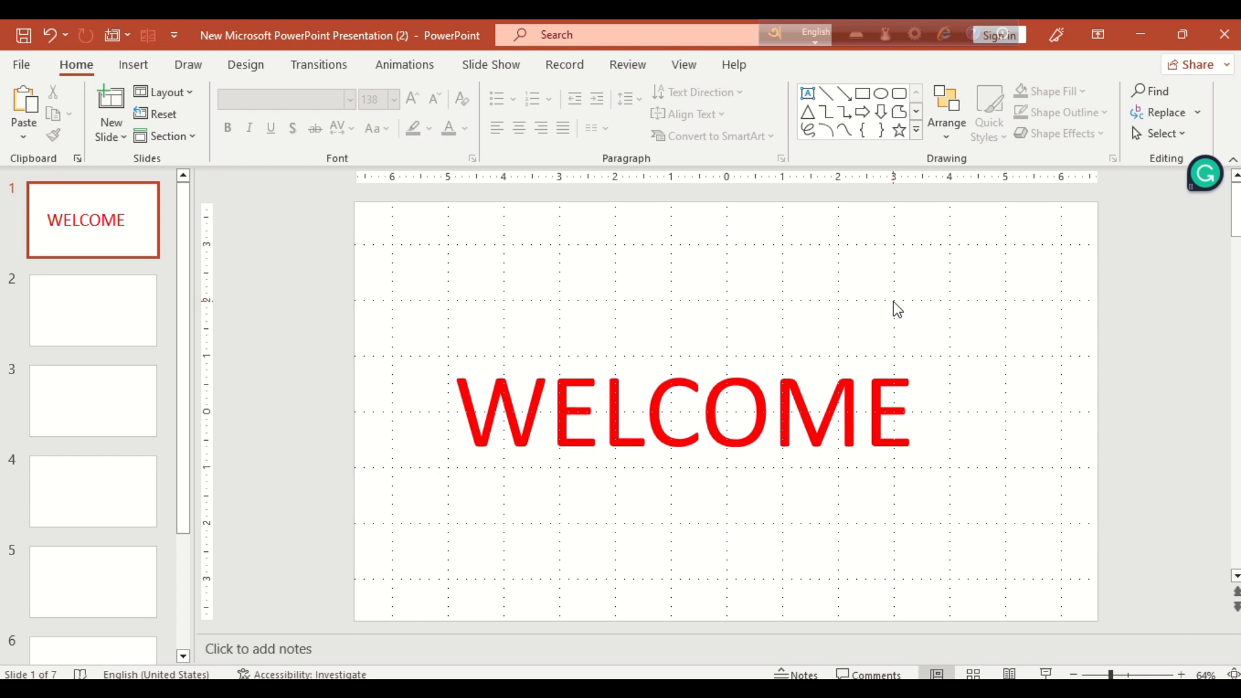
Try the Random Bars and Shape transitions on the WELCOME slide, then apply the Curtains transition.
left_click(321, 64)
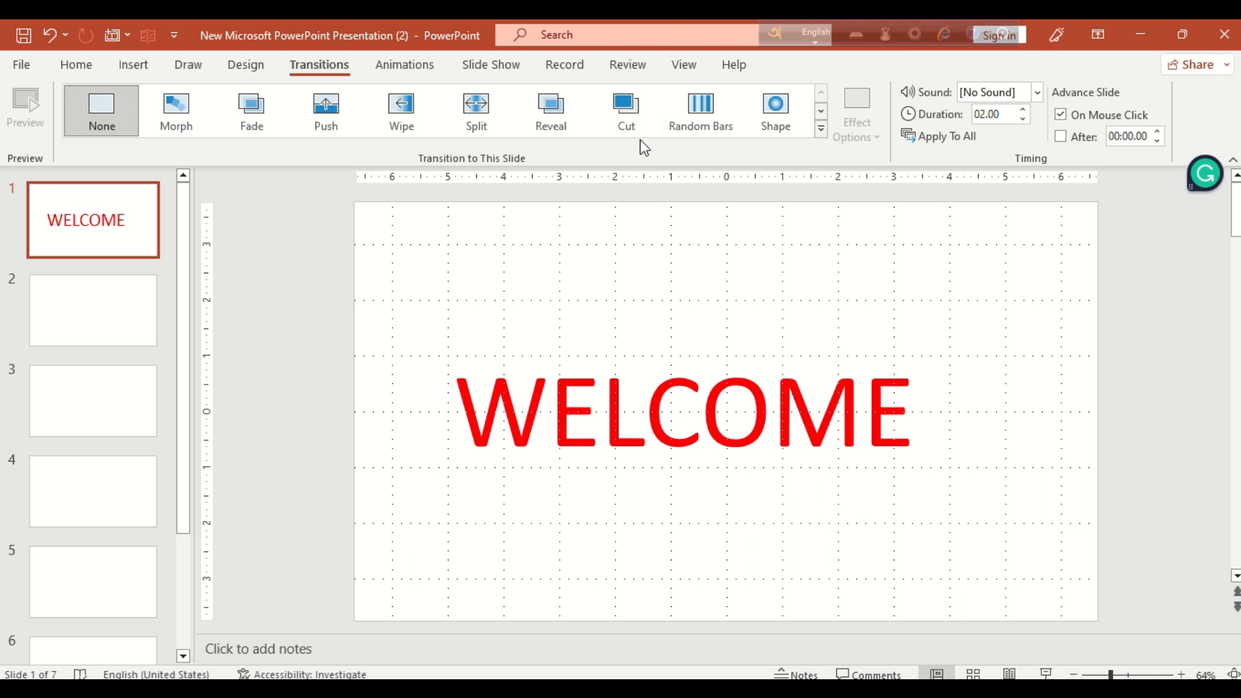
left_click(702, 117)
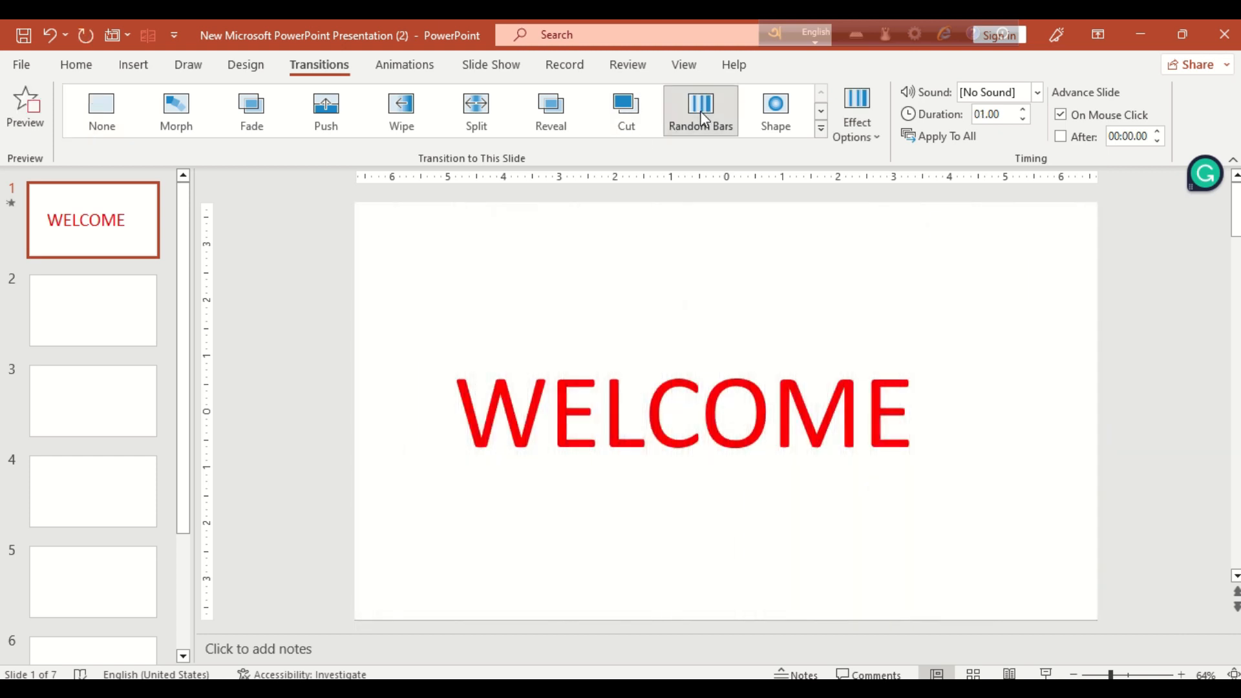
left_click(785, 111)
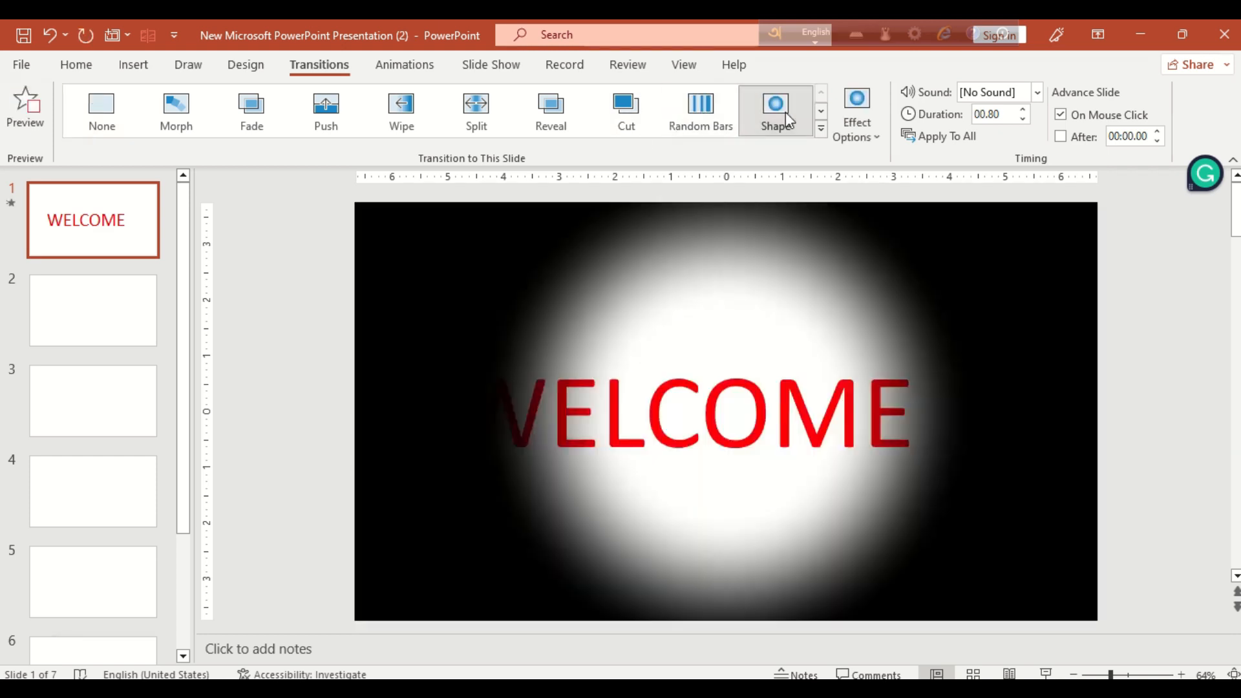
left_click(821, 130)
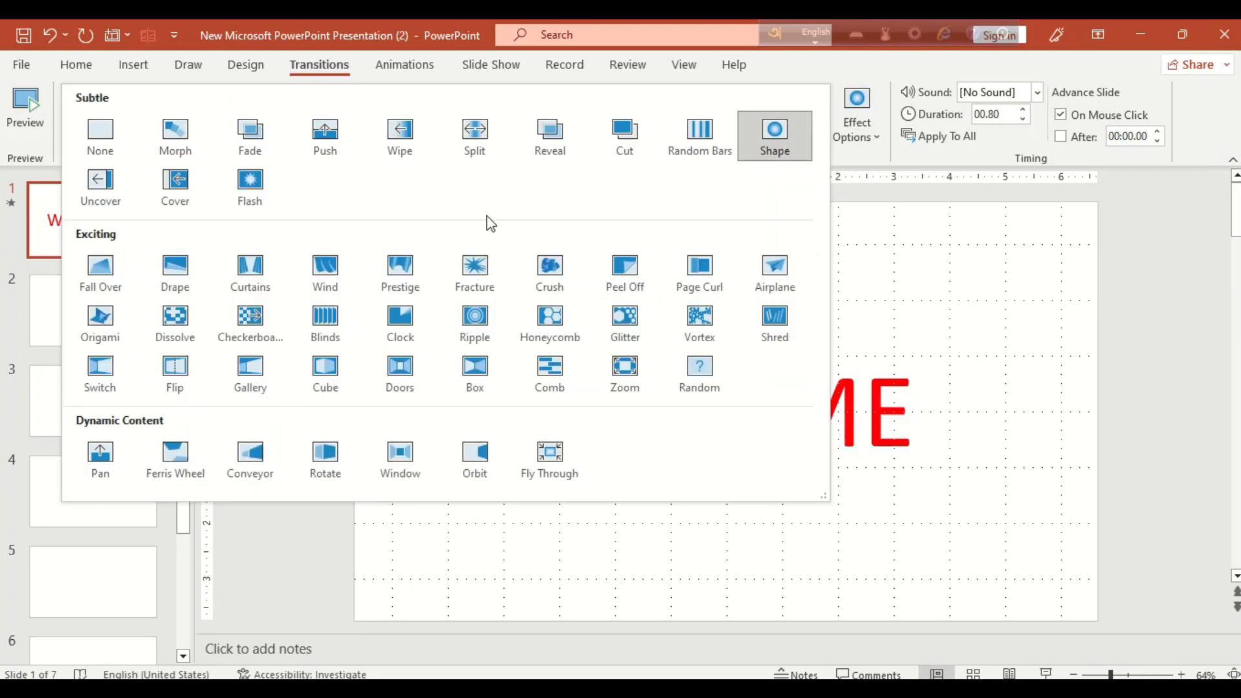
left_click(253, 267)
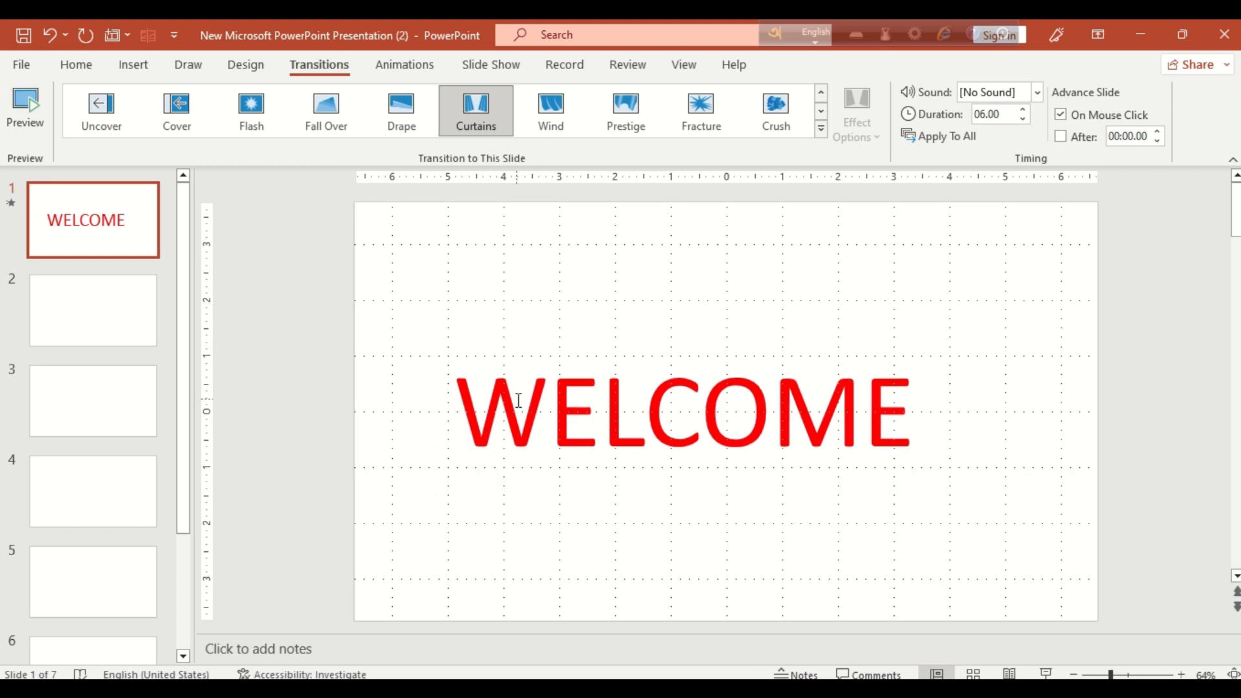
On blank slide 2, draw a text box about 5.3 inches wide, slightly above and to the right of the slide's center.
left_click(112, 325)
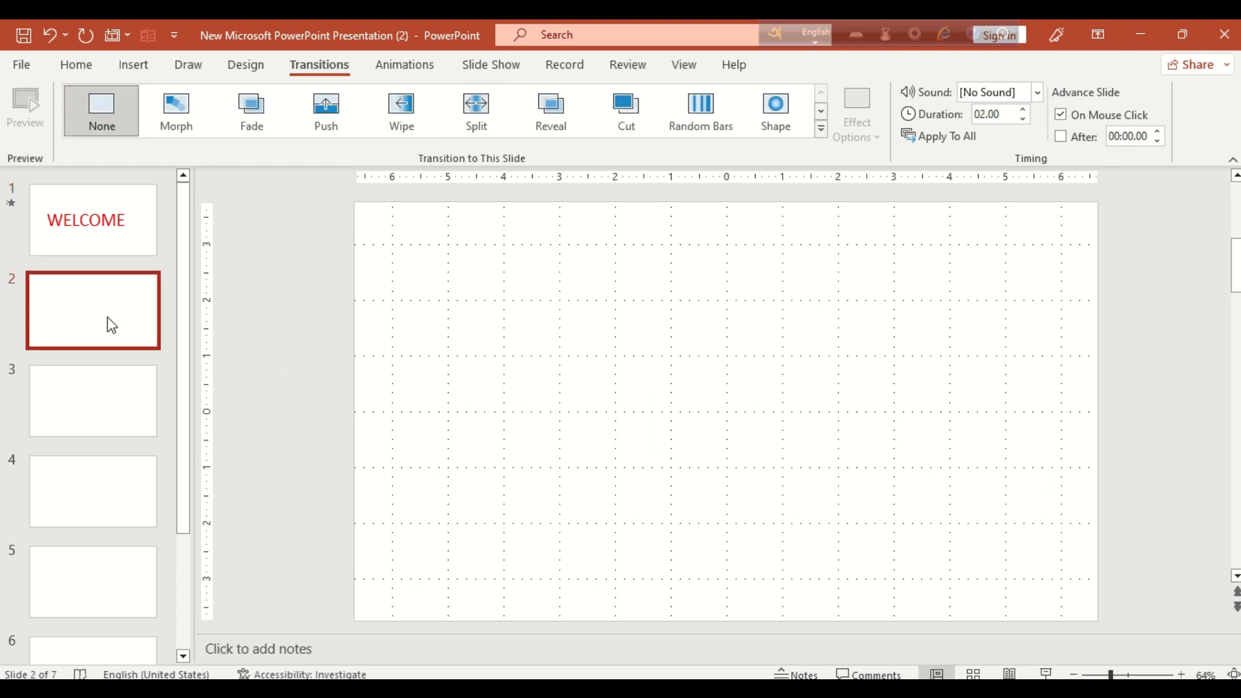
left_click(457, 226)
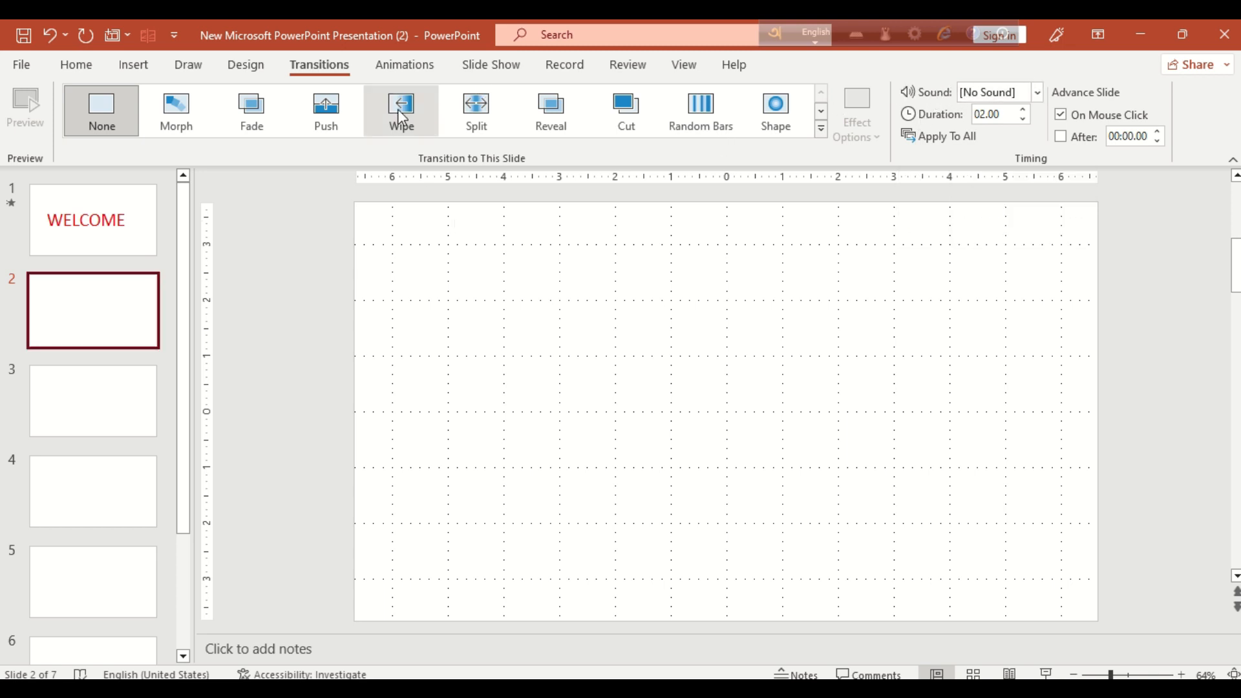
left_click(144, 70)
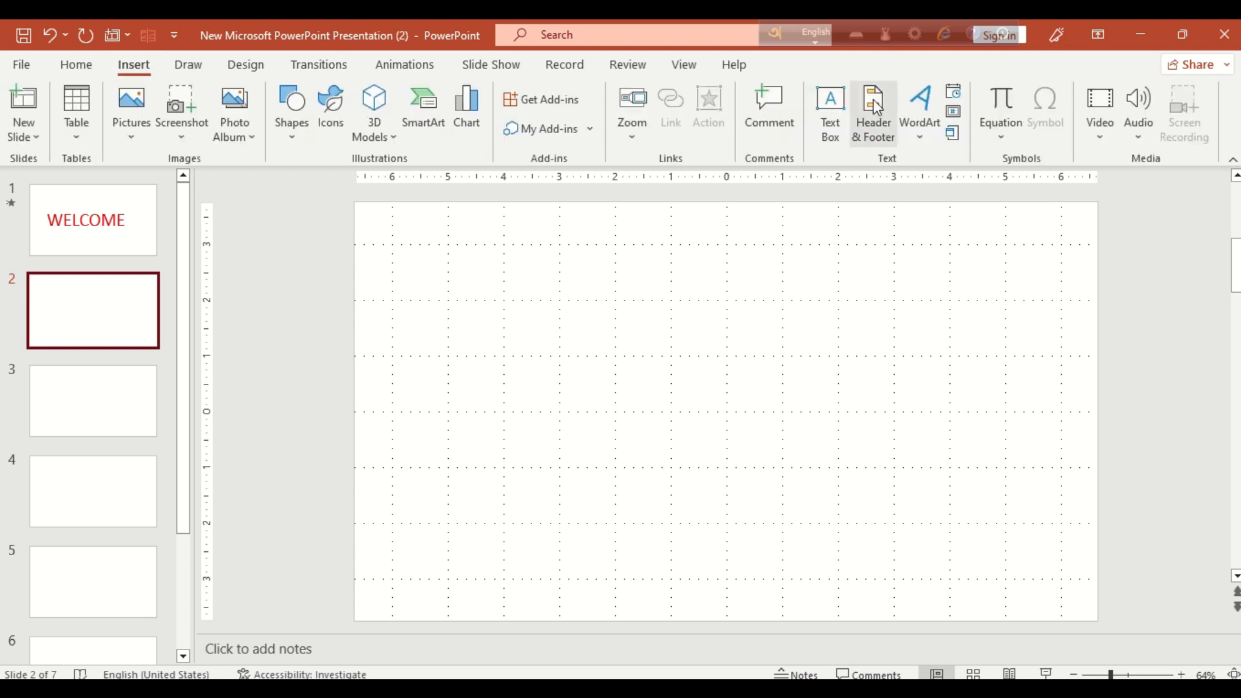
left_click(831, 107)
left_click(605, 346)
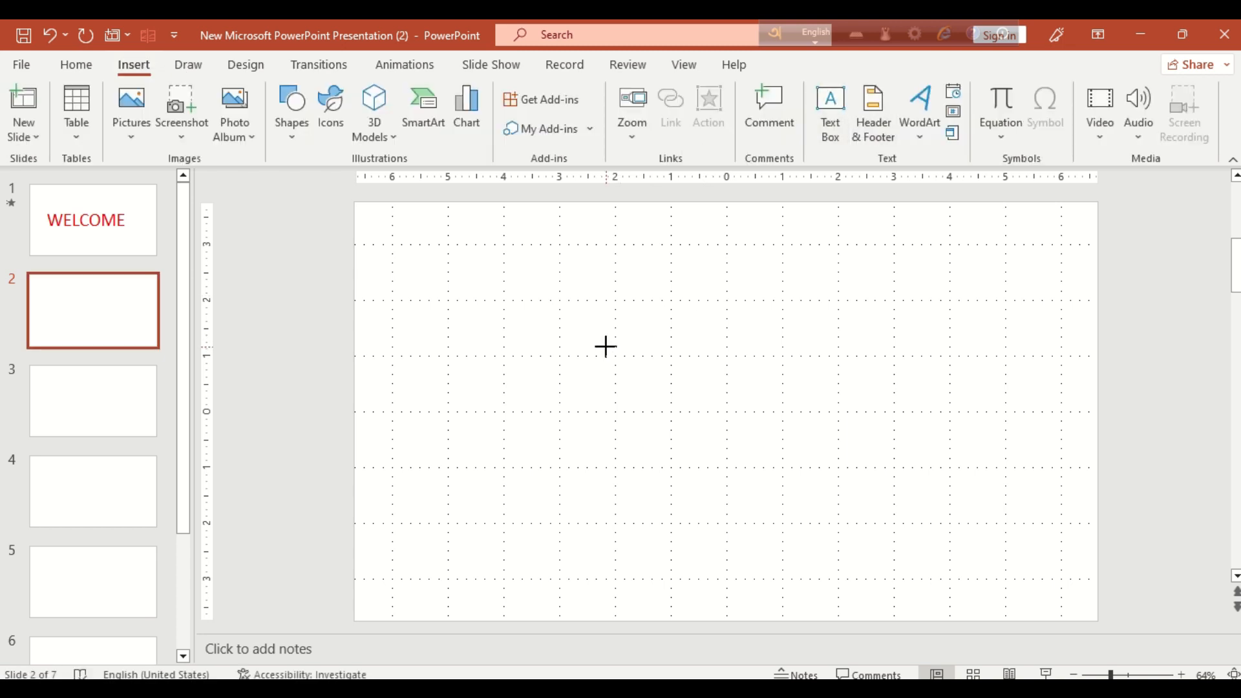
left_click_drag(608, 353, 905, 391)
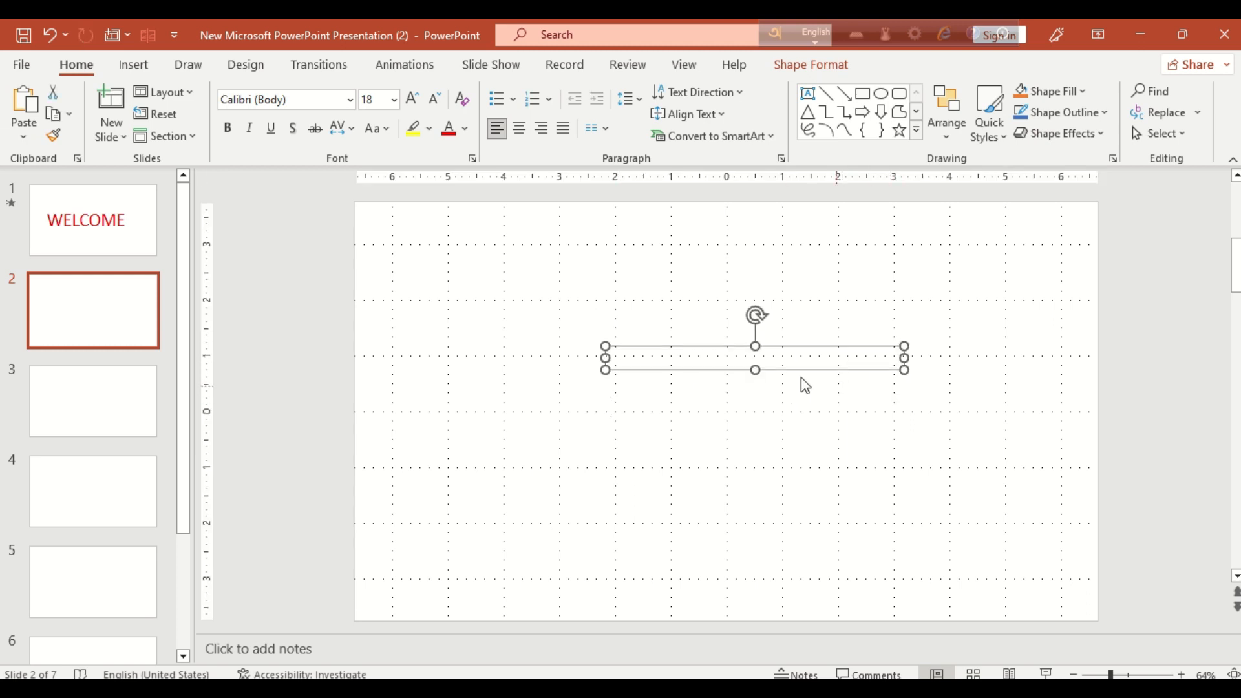
Fill the slide 2 text box with about three lines of uppercase filler text starting with "KVBN IHFOIH IG HO R IIOGHF".
type("KVBN")
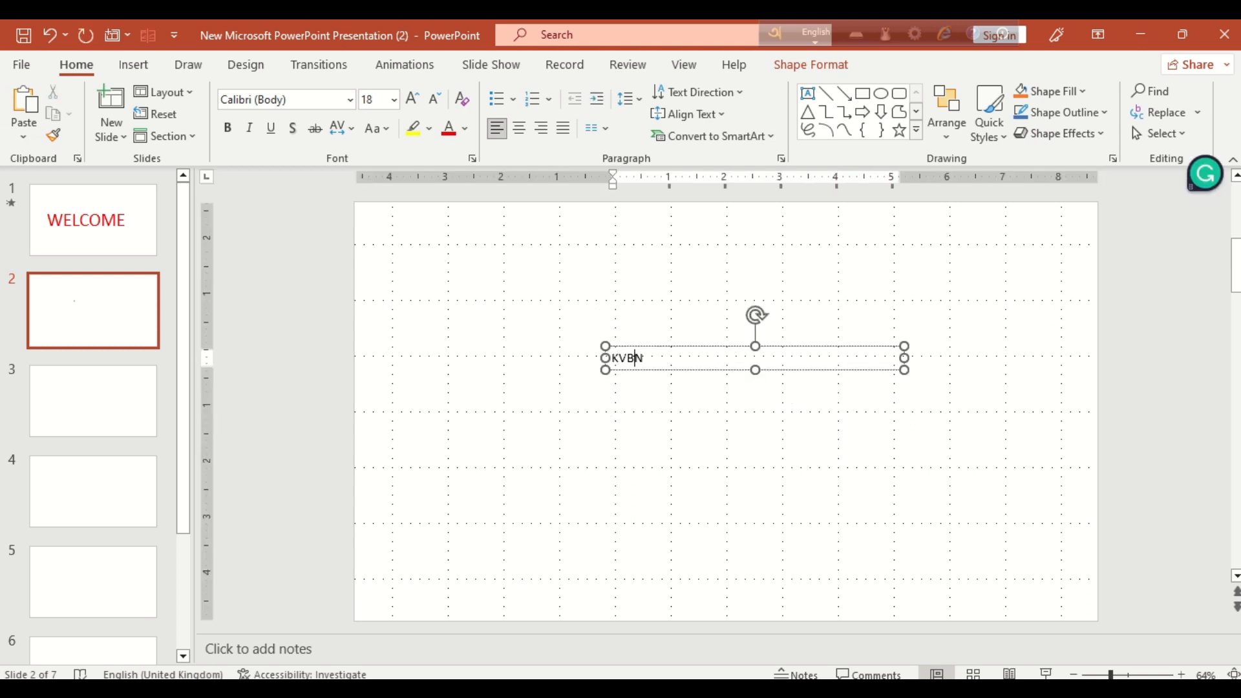
type(" IHFDIH IG HO R IIOGHF")
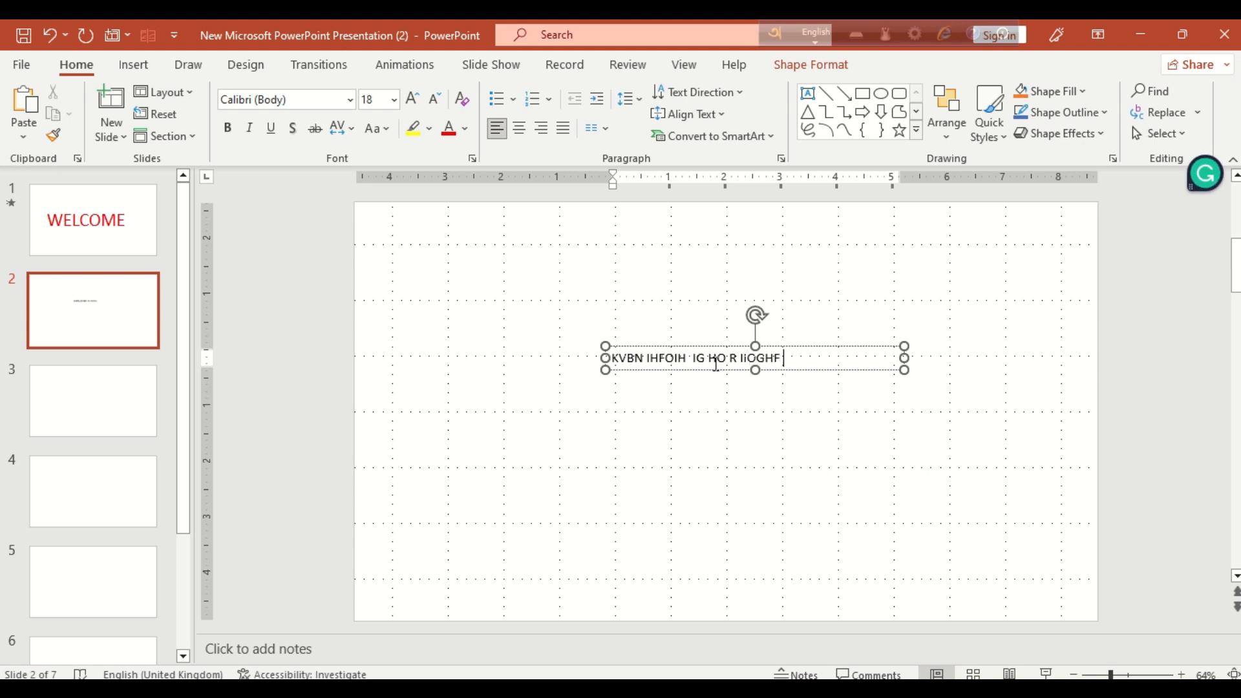
type(" JHGU J HOGHIG OUR UH")
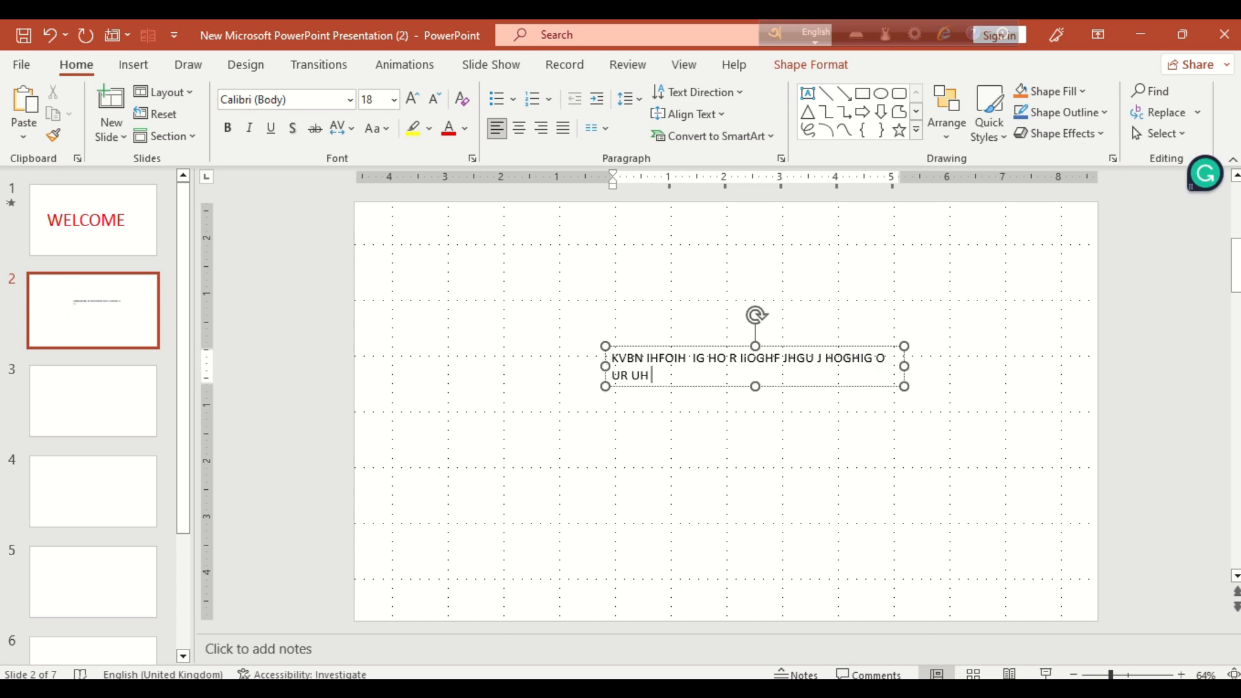
type(" UOHU GFUH HUG HUHH UUH UHH")
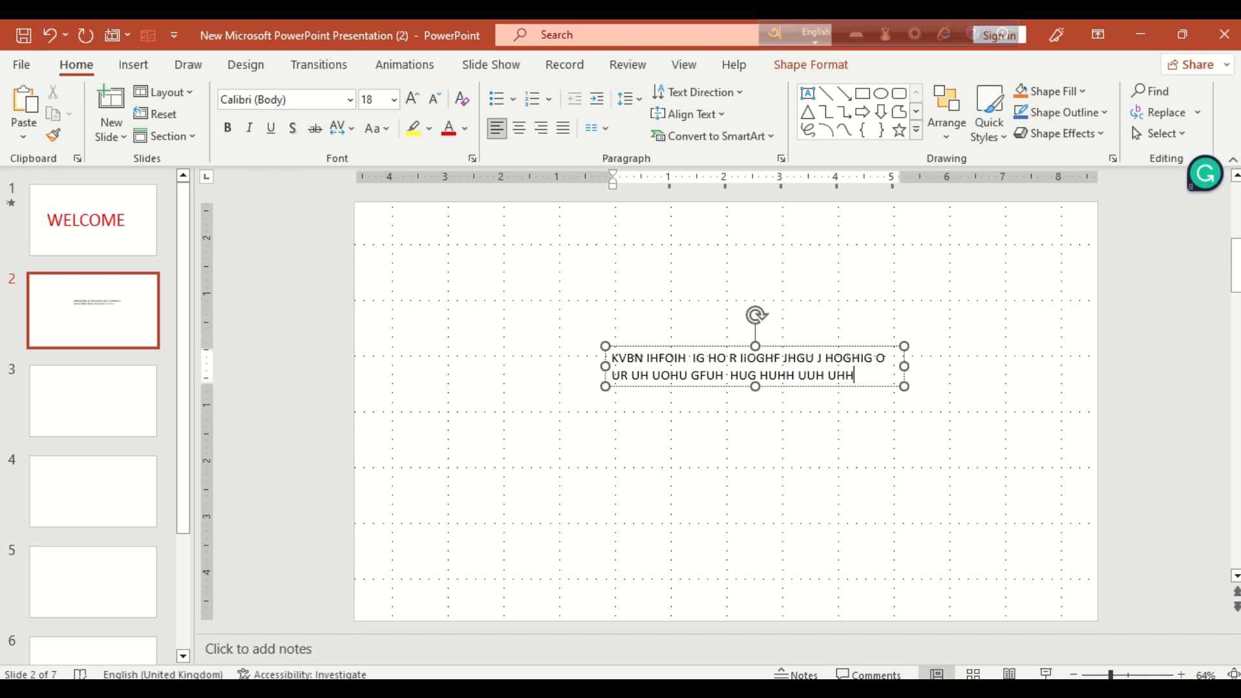
type("I  U          H")
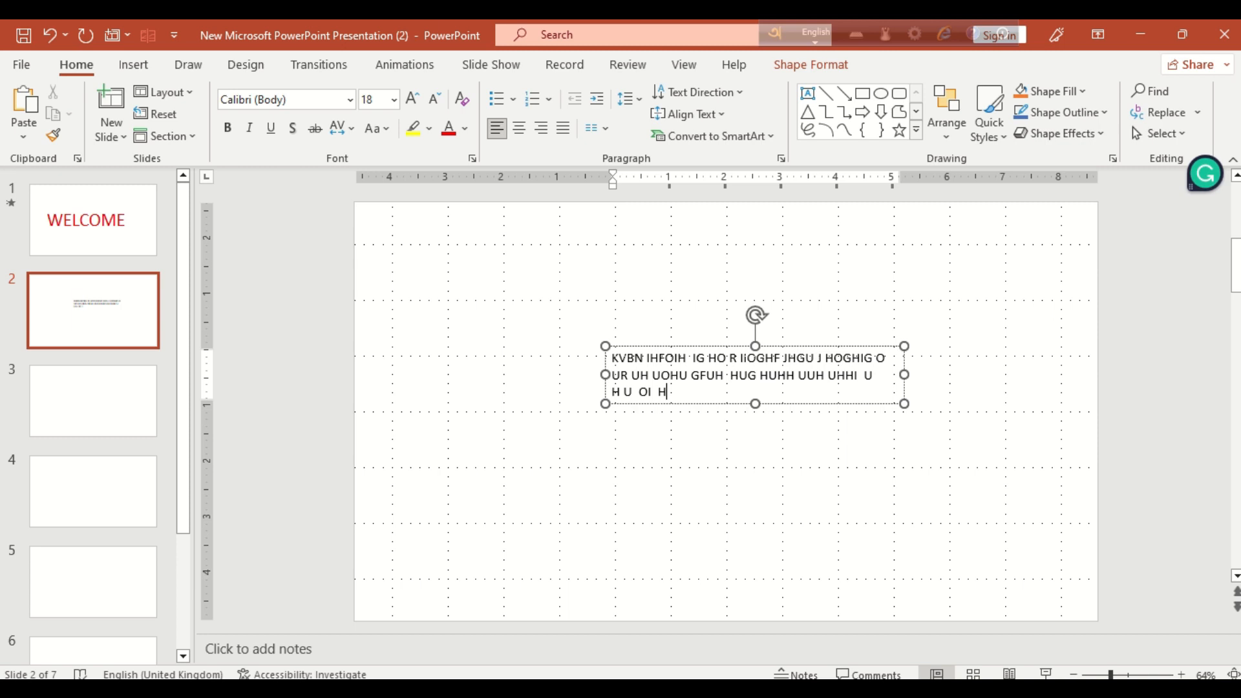
type(" U  OI  H OHUGH HRG  HRG U H")
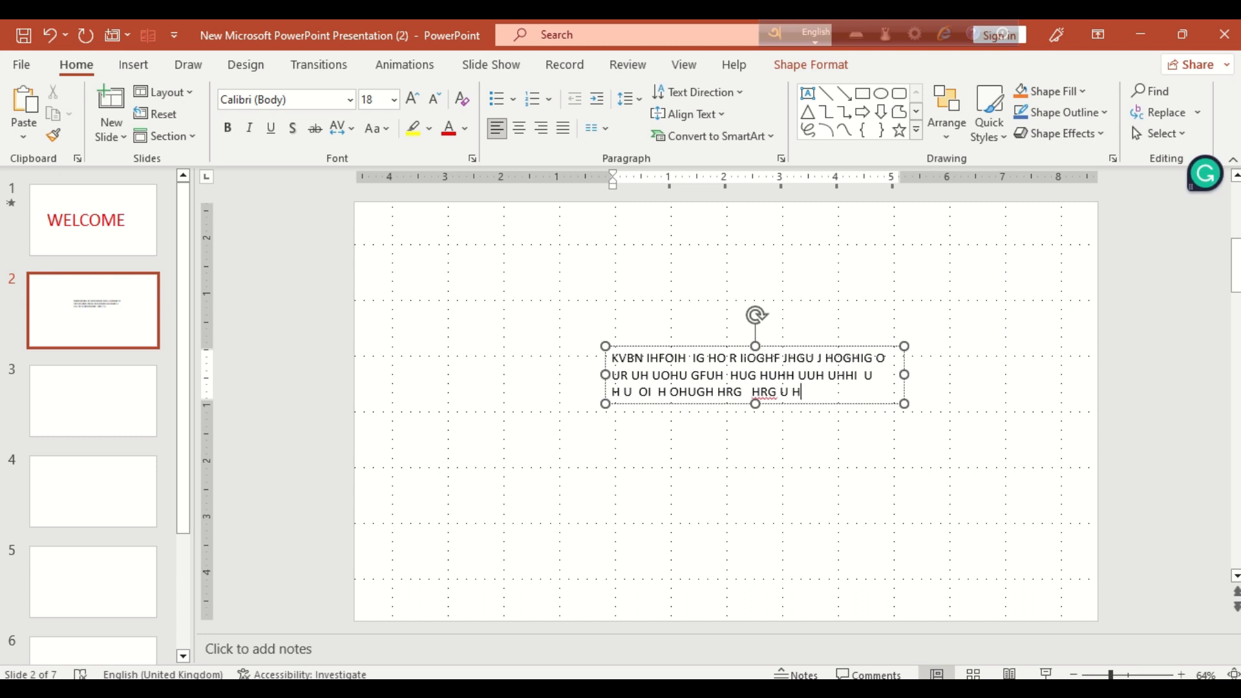
Widen the filler text box to about 6.9 inches, enlarge its text to a font size of 40, and deselect it.
left_click_drag(904, 404, 992, 520)
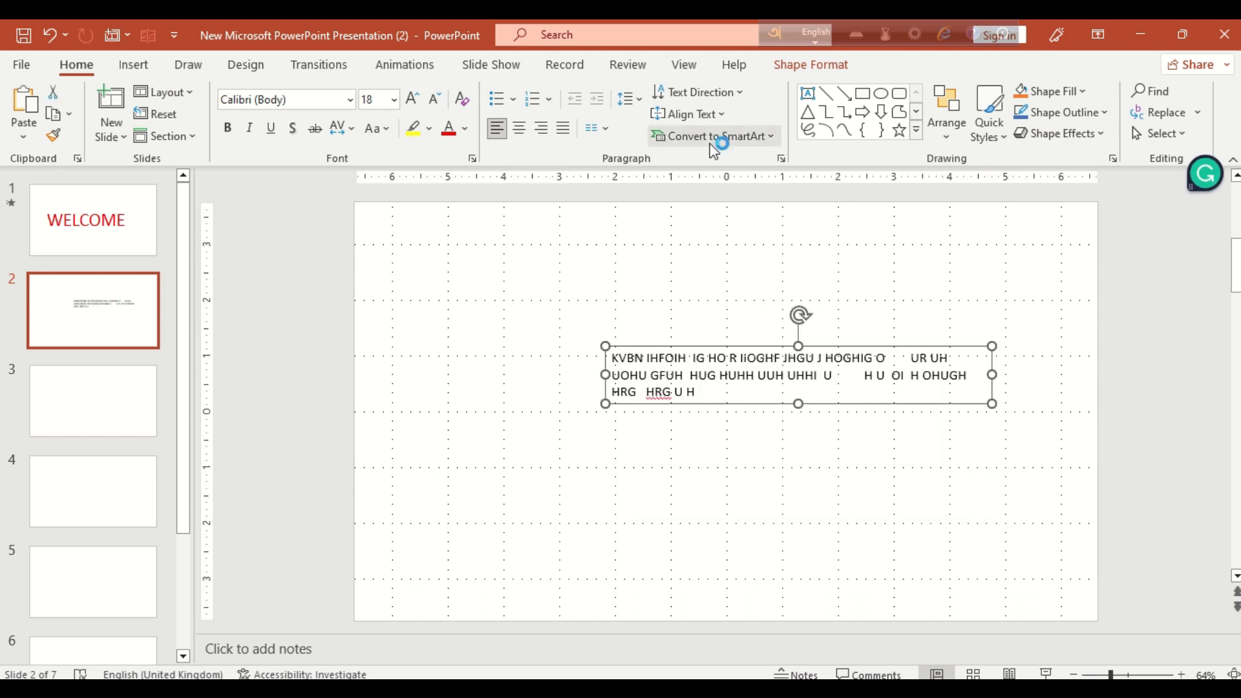
left_click(411, 102)
left_click(411, 100)
left_click(411, 100)
left_click(411, 100)
left_click(411, 100)
left_click(411, 100)
left_click(412, 100)
left_click_drag(780, 371, 597, 303)
left_click(588, 305)
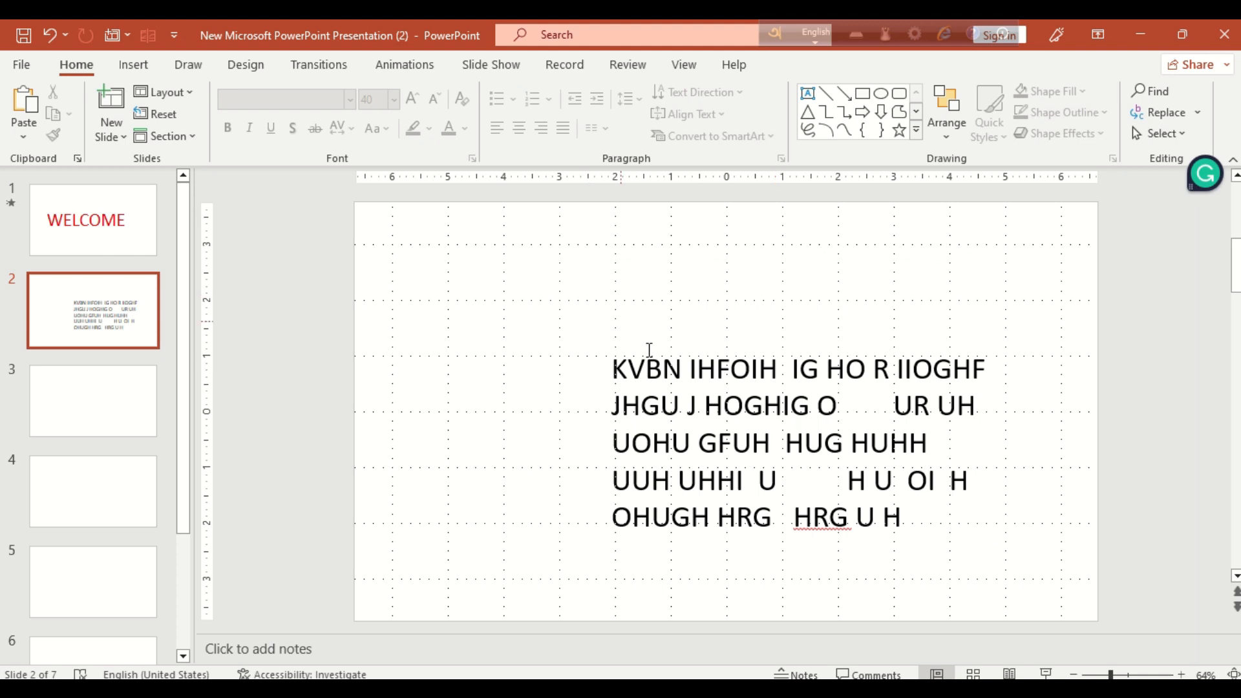
Change the font color of all the filler text on slide 2 to red and deselect the text box.
left_click(681, 424)
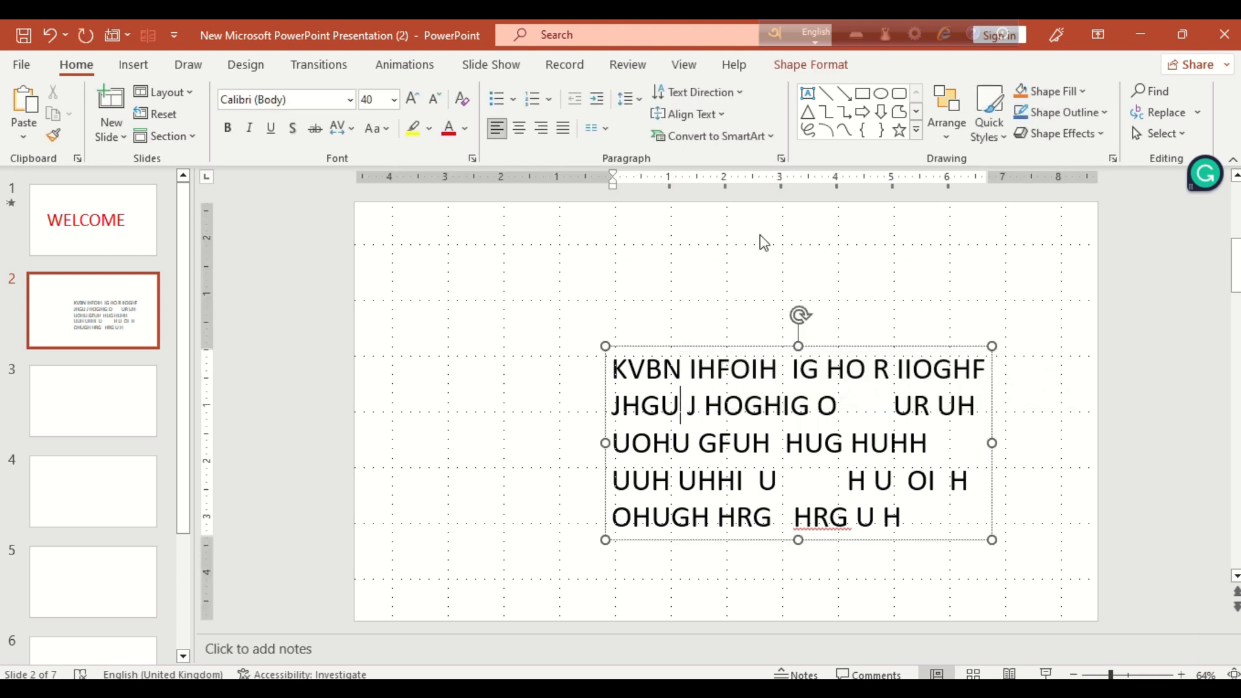
left_click_drag(903, 518, 654, 376)
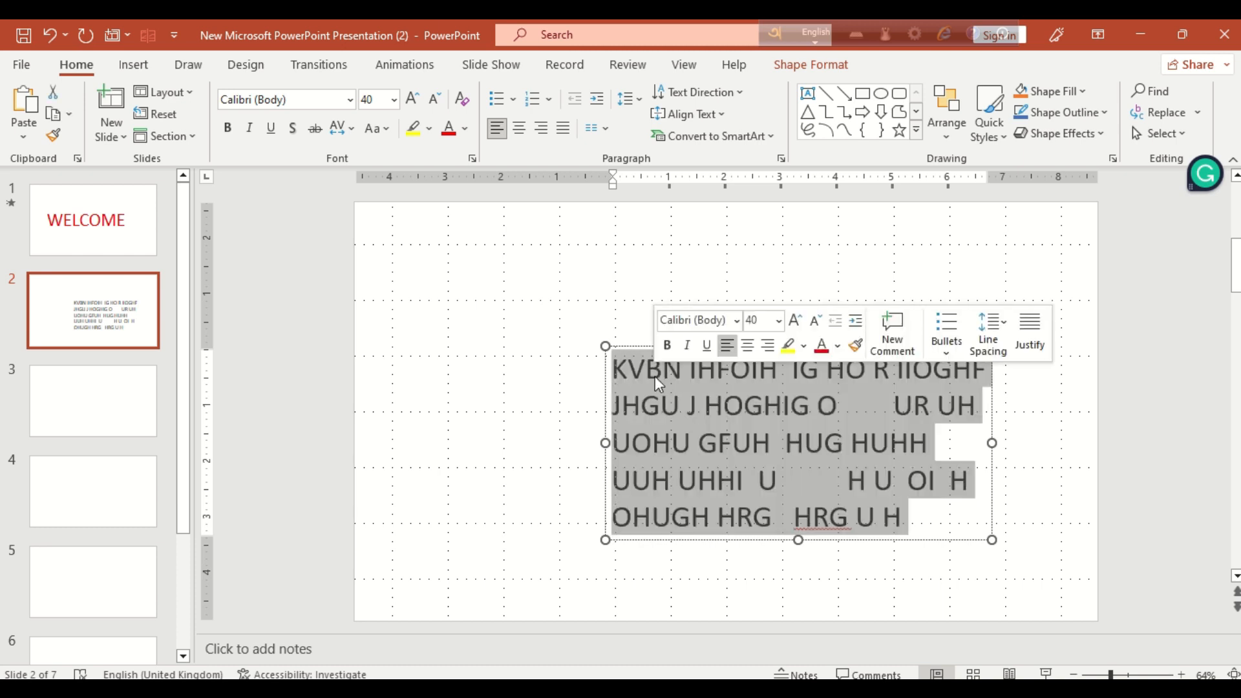
left_click(455, 132)
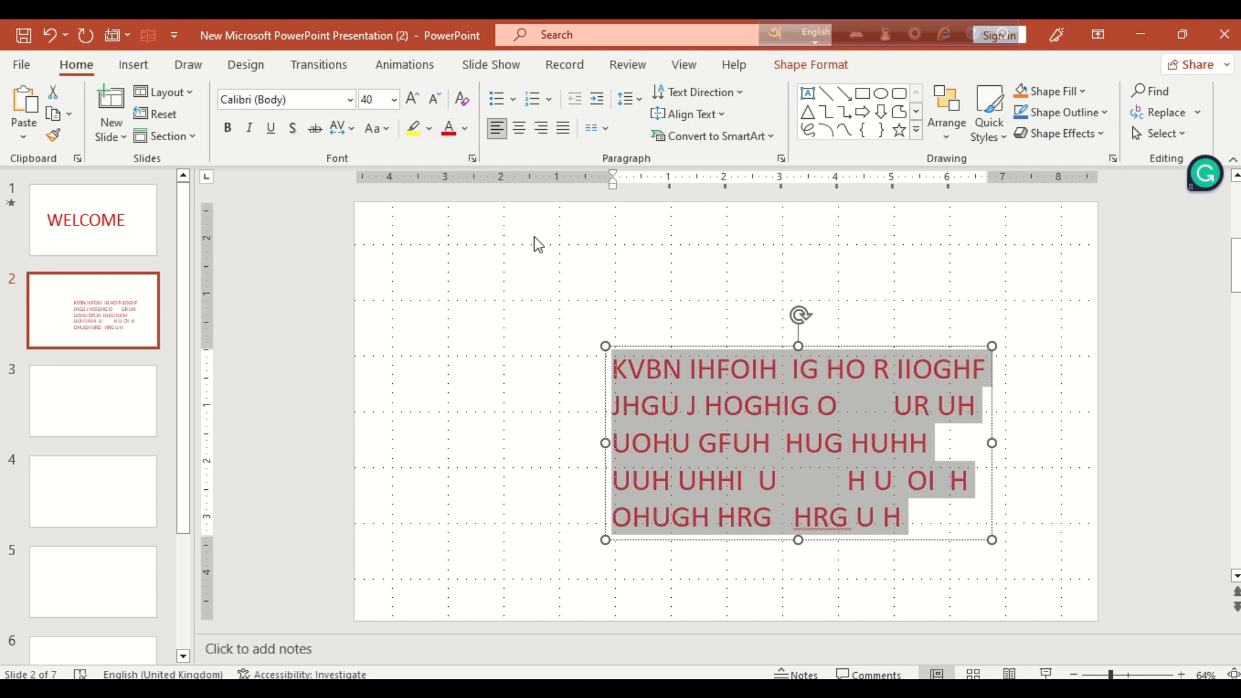
left_click(538, 231)
Try the Push, Wipe and Split transitions on slide 2, then apply the Reveal transition.
left_click(402, 67)
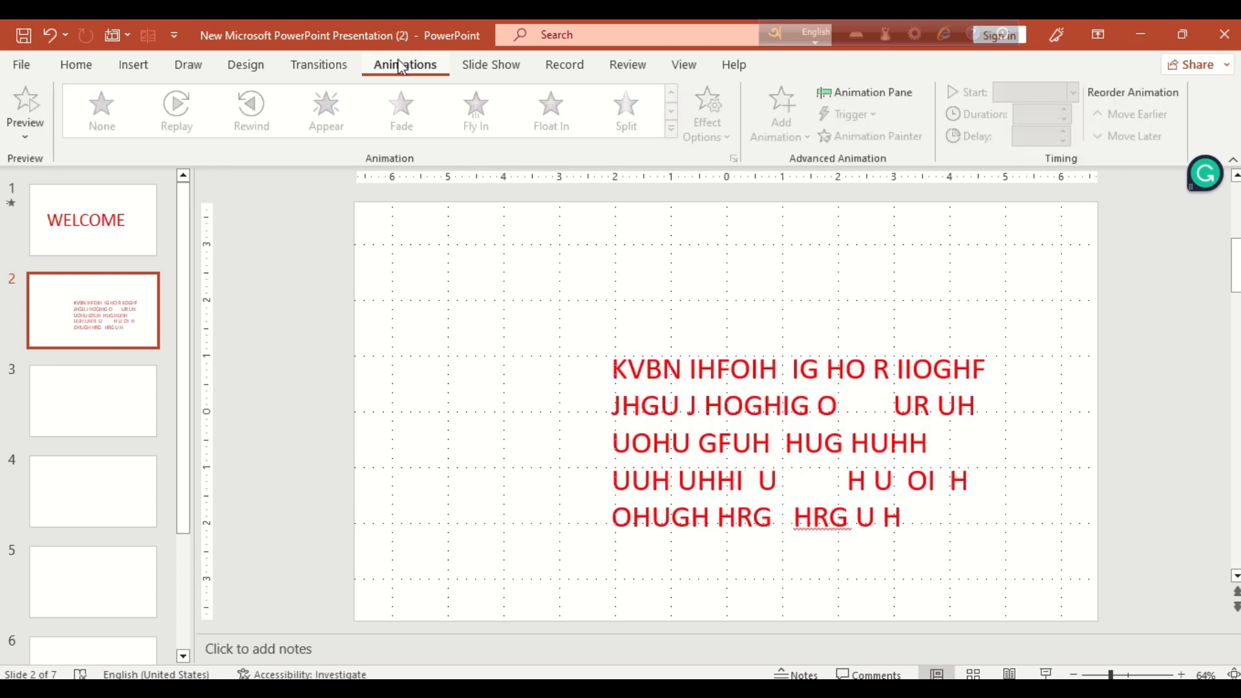
left_click(335, 68)
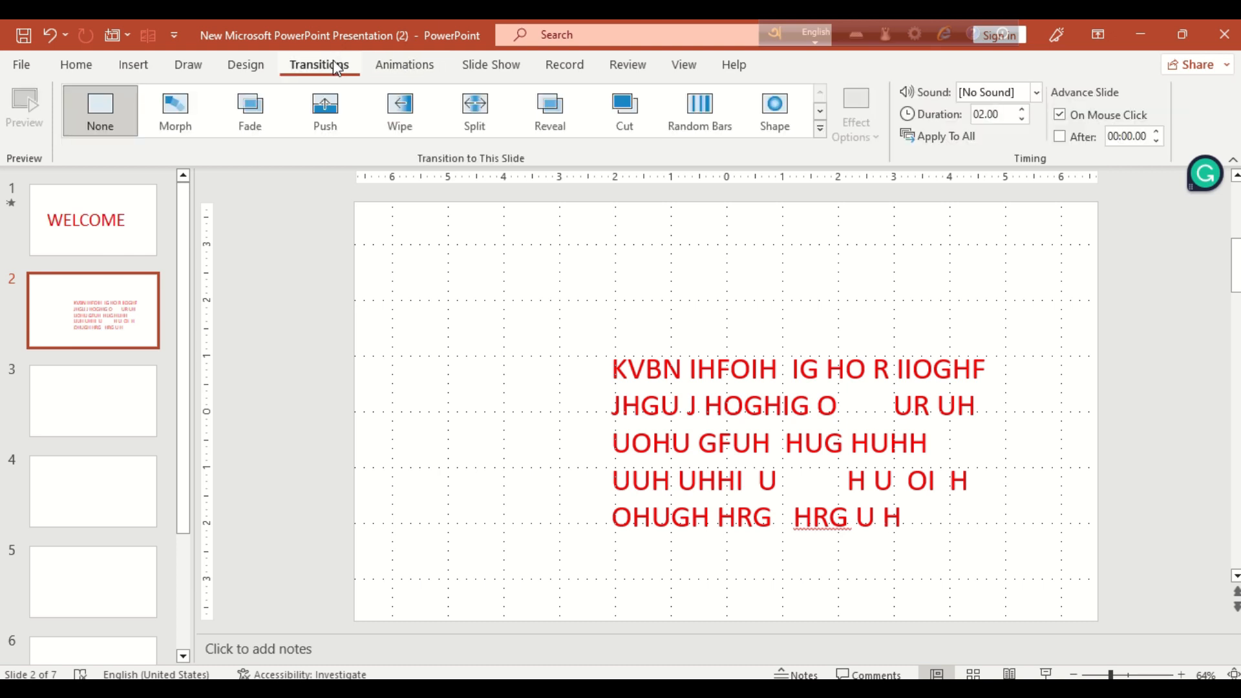
left_click(339, 111)
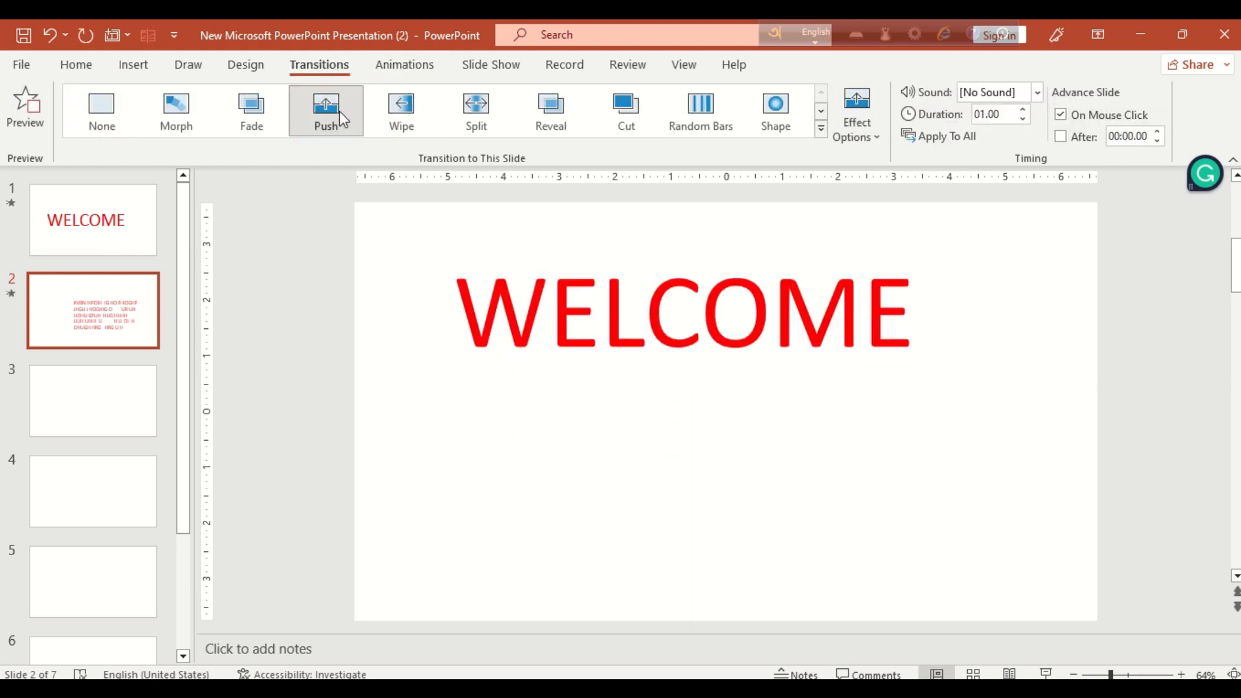
left_click(396, 119)
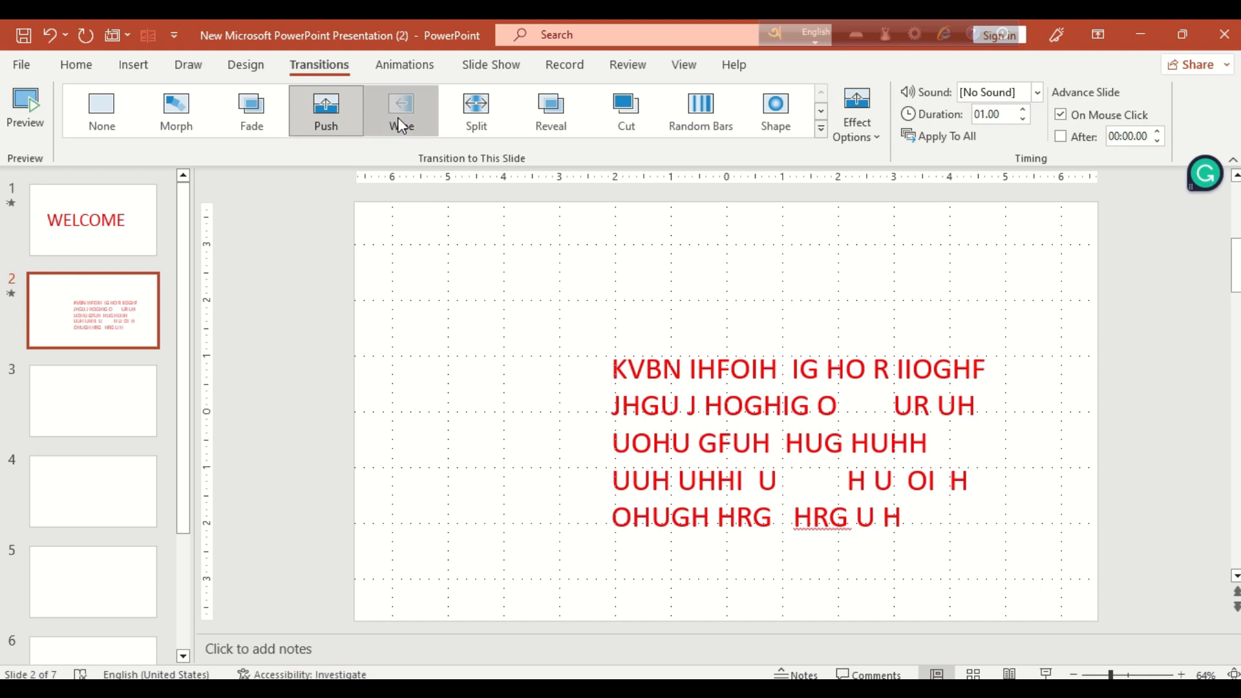
left_click(478, 120)
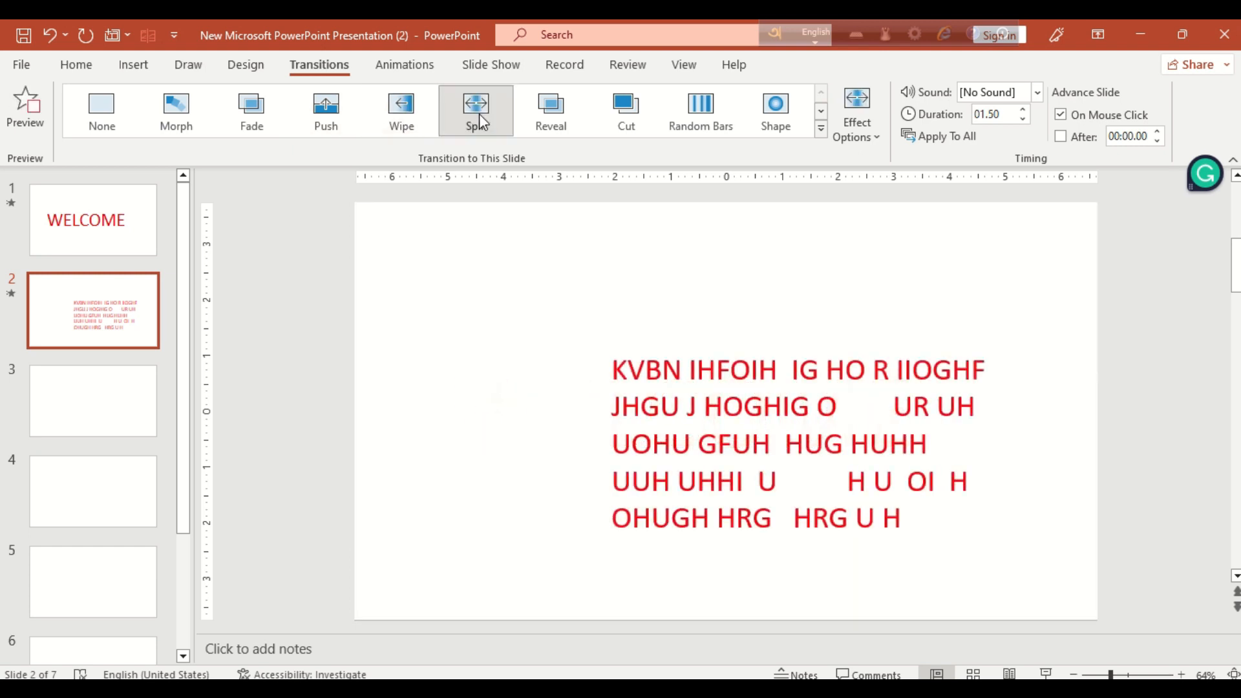
left_click(549, 114)
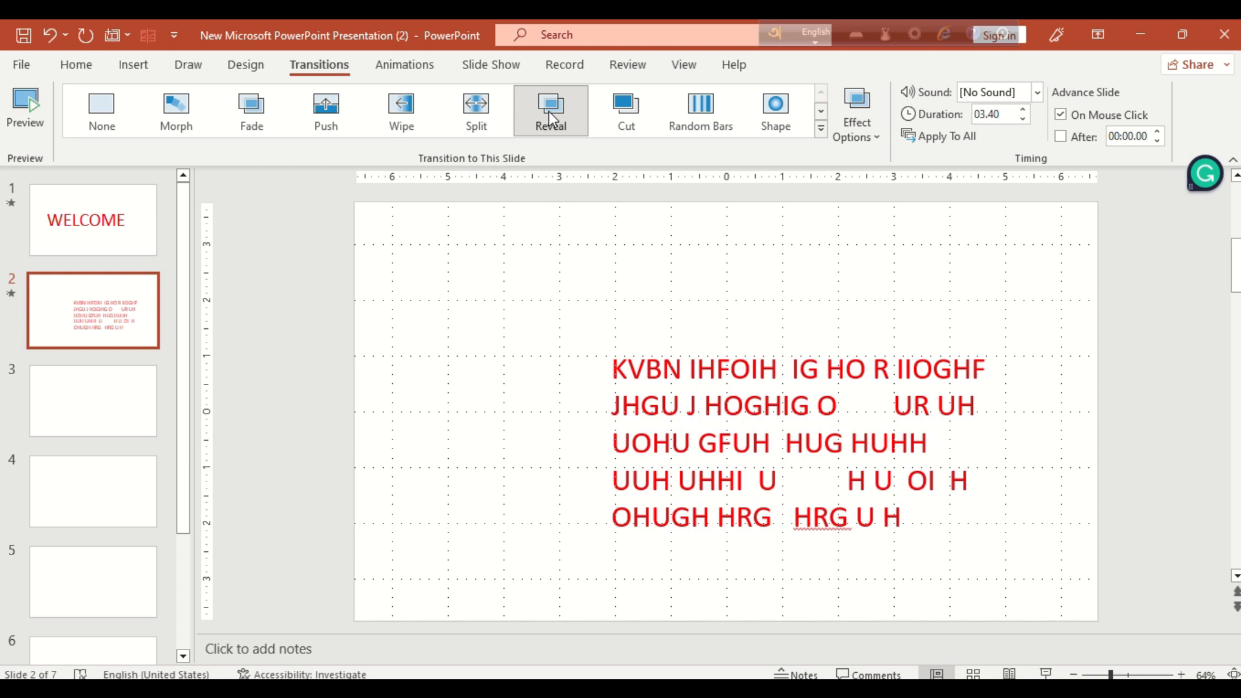
On blank slide 3, draw an isosceles triangle about 2.38 inches high and 2.66 inches wide, left of the slide's center.
left_click(81, 410)
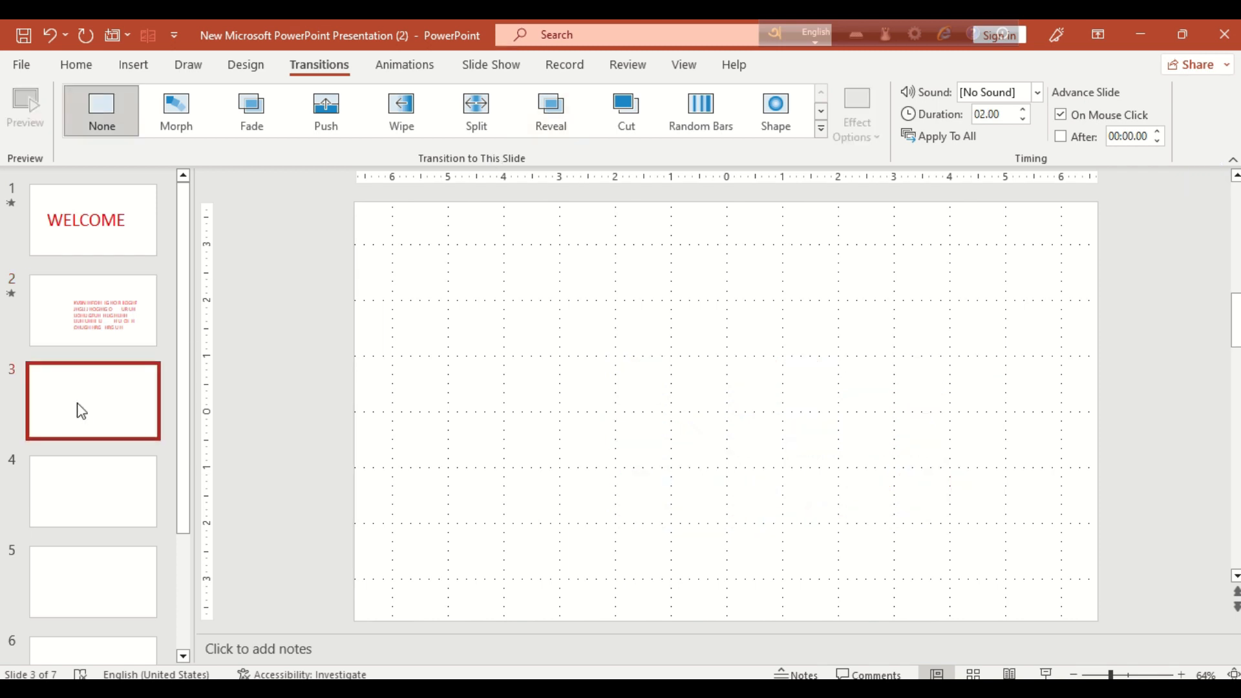
left_click(197, 66)
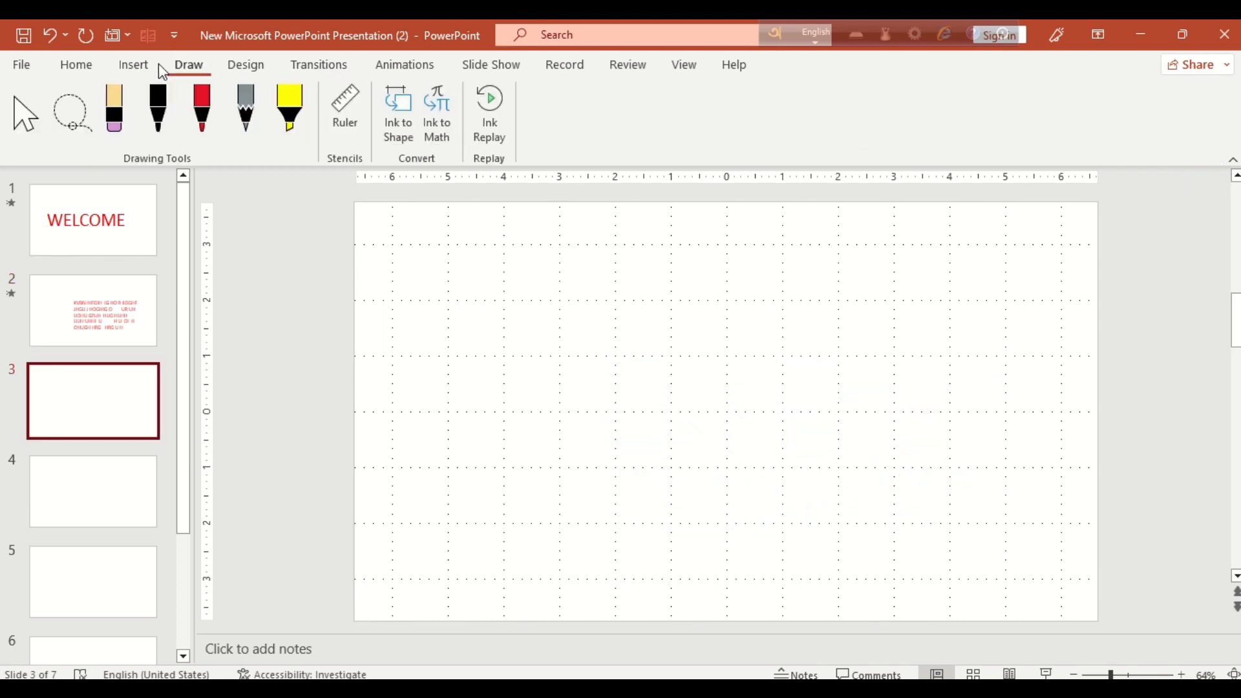
left_click(151, 64)
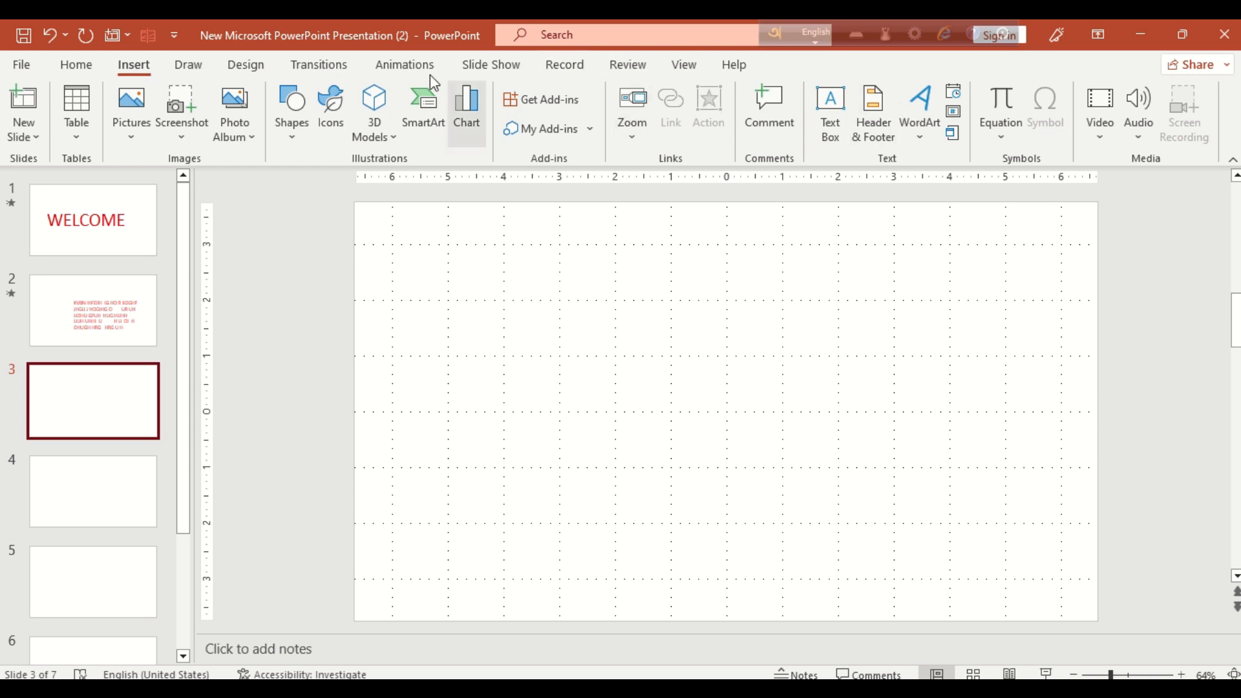
left_click(292, 111)
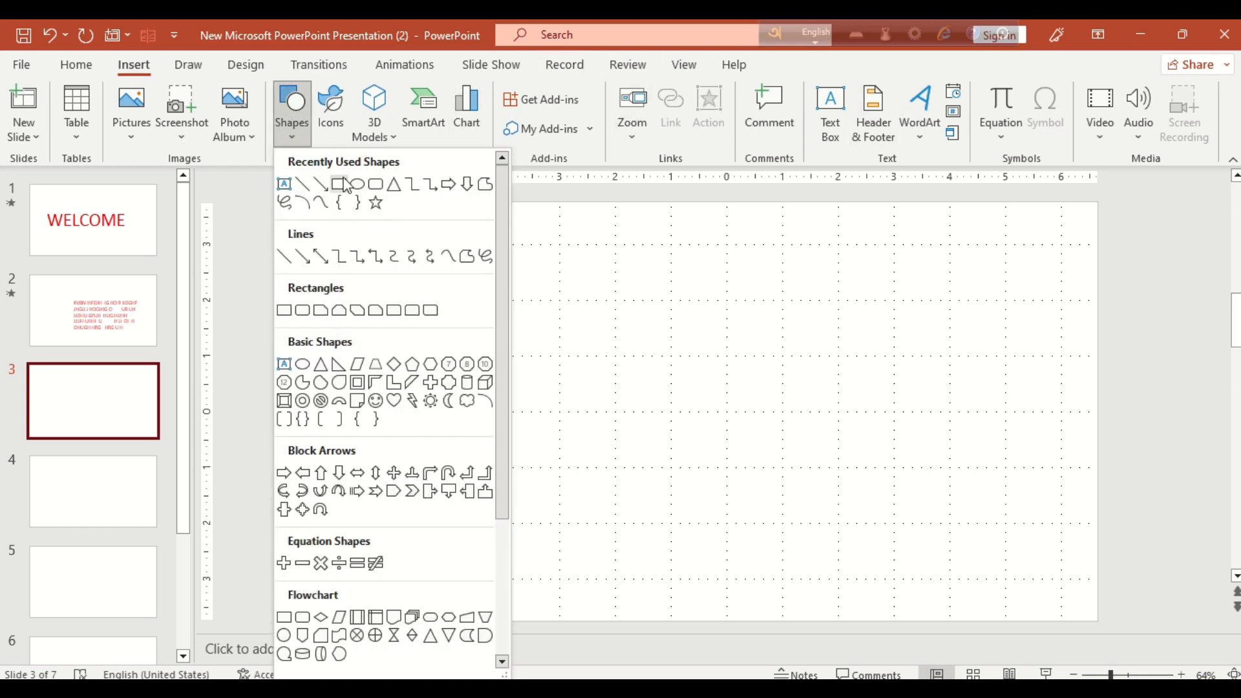
left_click(323, 366)
left_click_drag(534, 350, 683, 483)
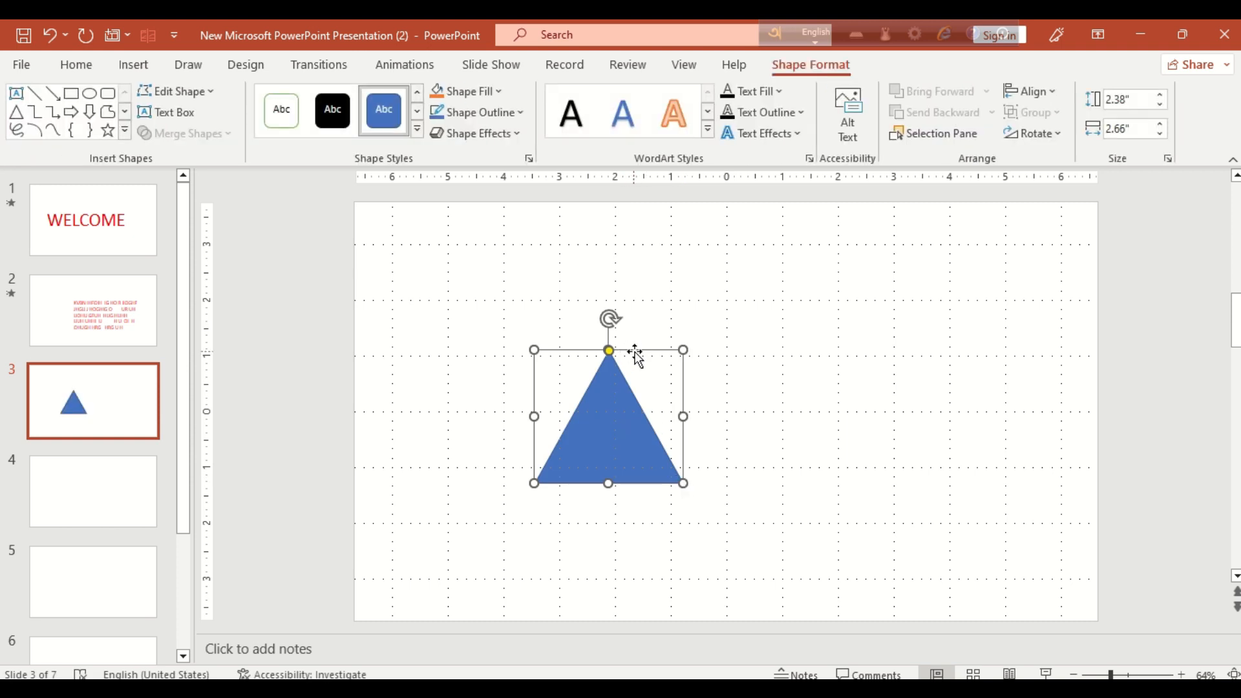
Move the triangle down and slightly left on slide 3, and paste a copy of it.
left_click_drag(637, 415, 602, 503)
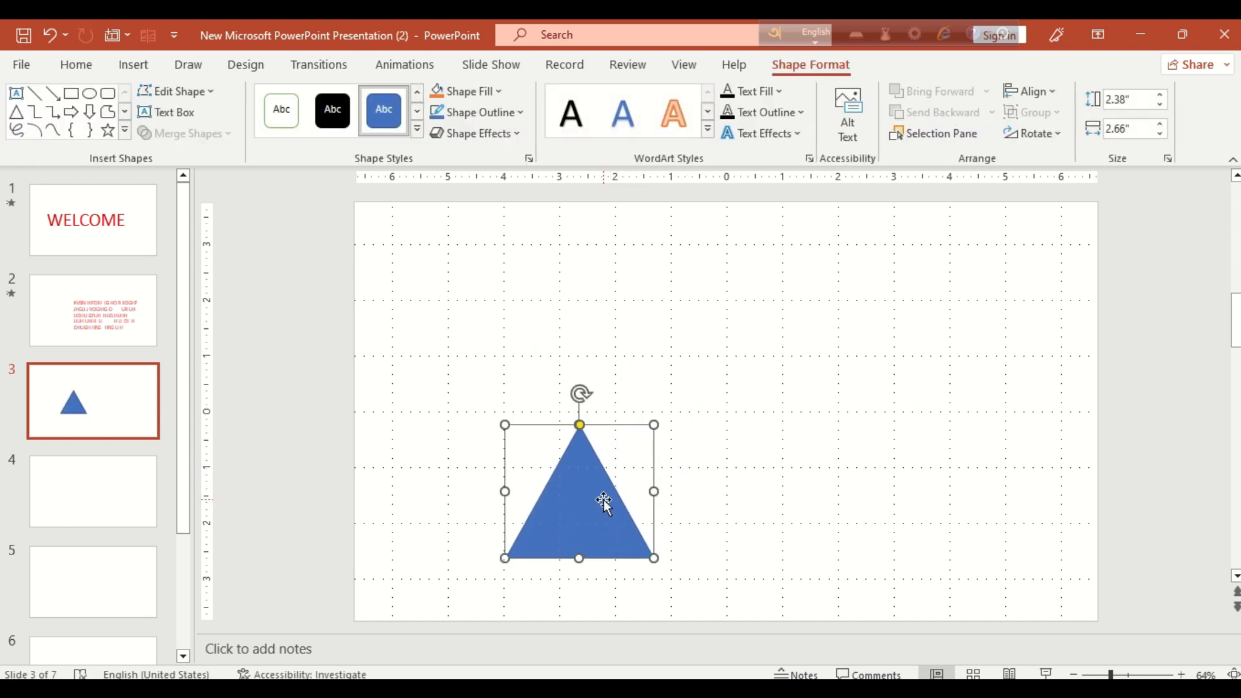
key("ctrl+v")
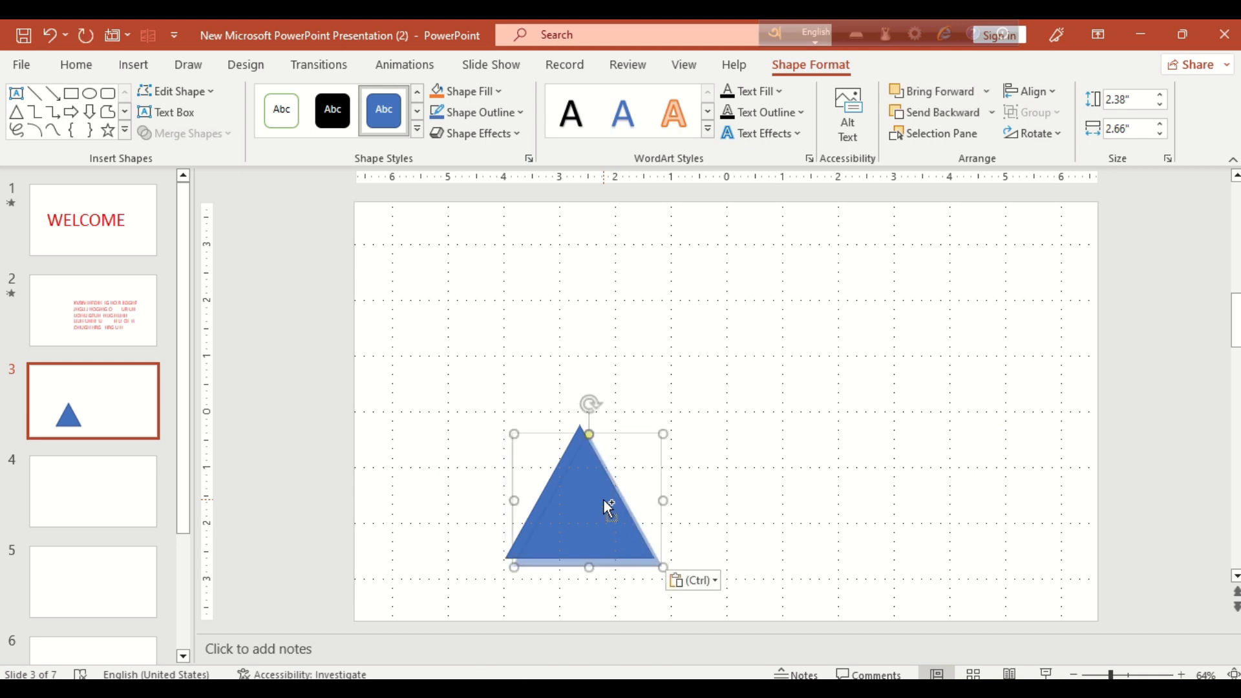
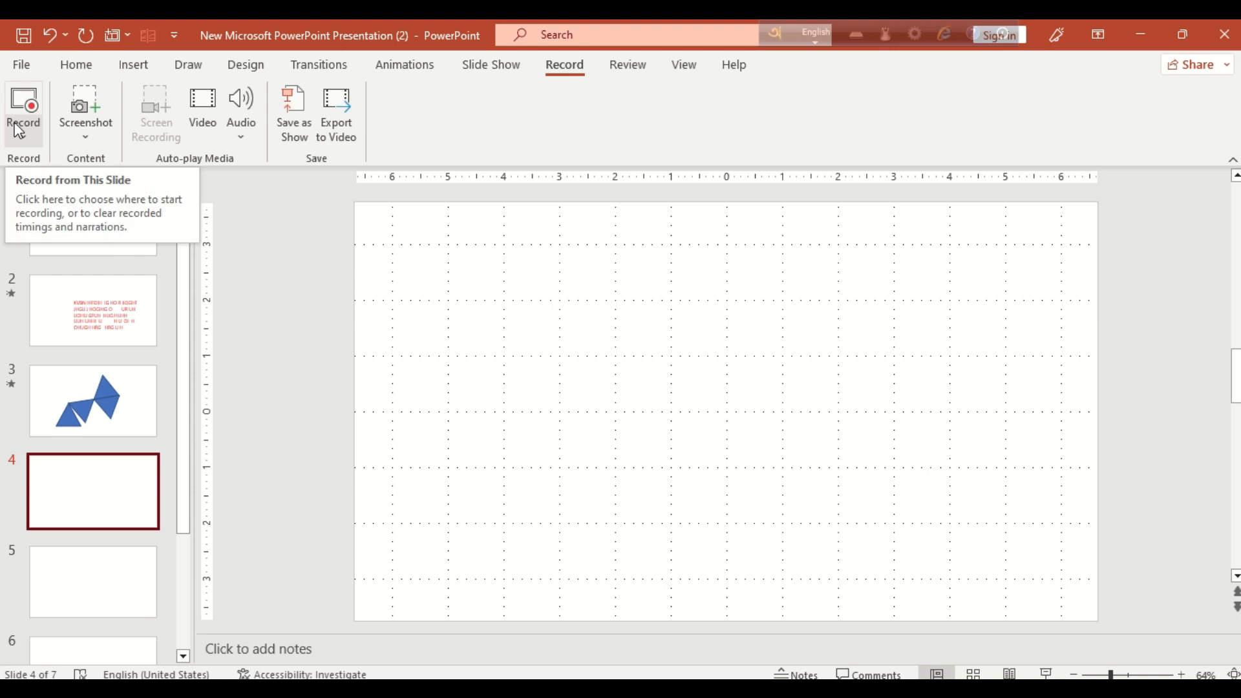
Insert the video file My Video from the youtube all video folder onto blank slide 4.
left_click(85, 134)
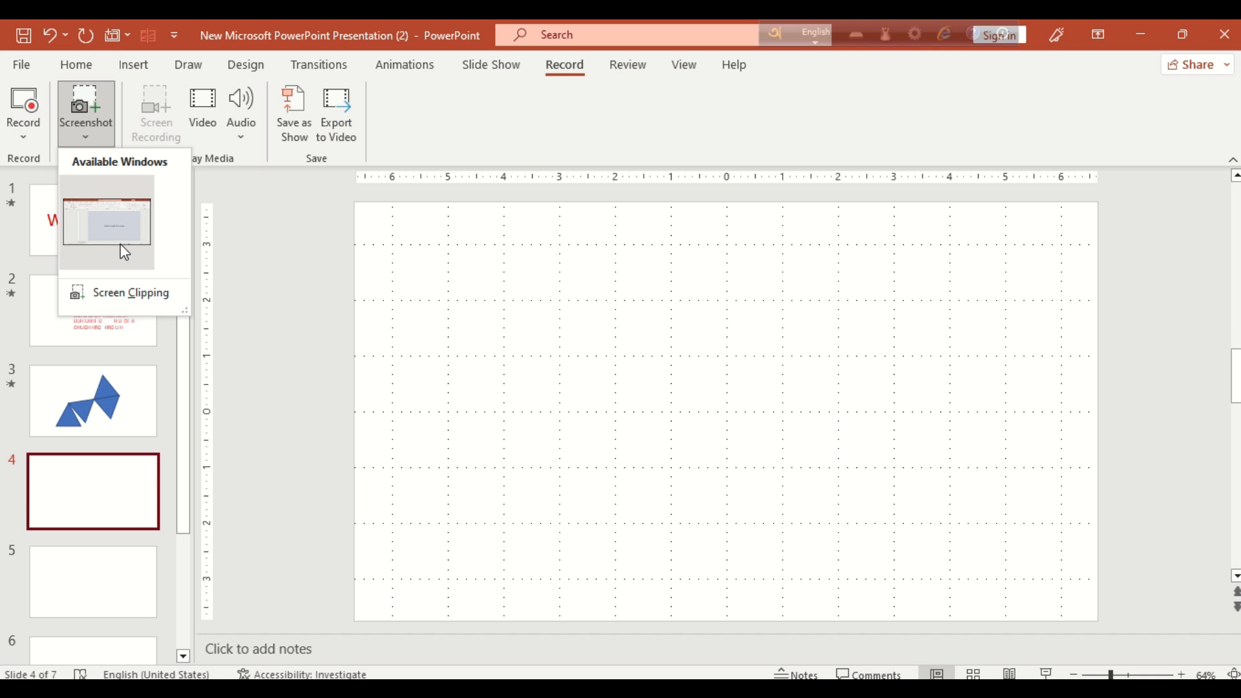
left_click(96, 126)
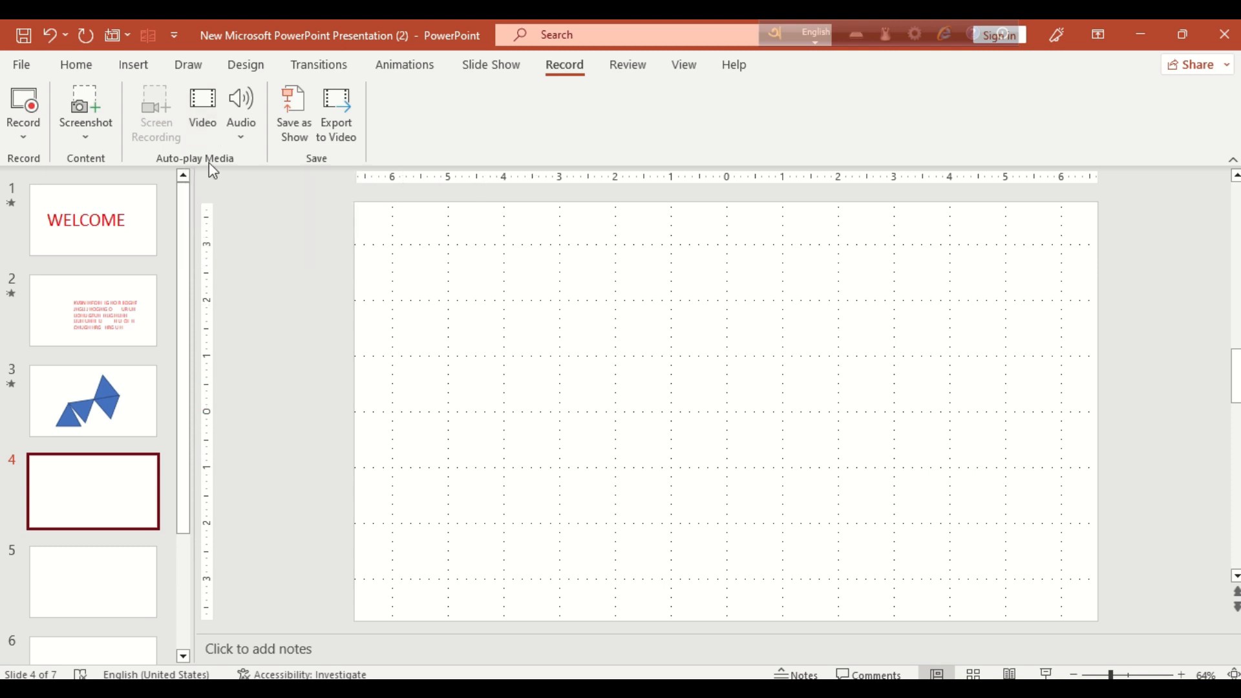
left_click(201, 120)
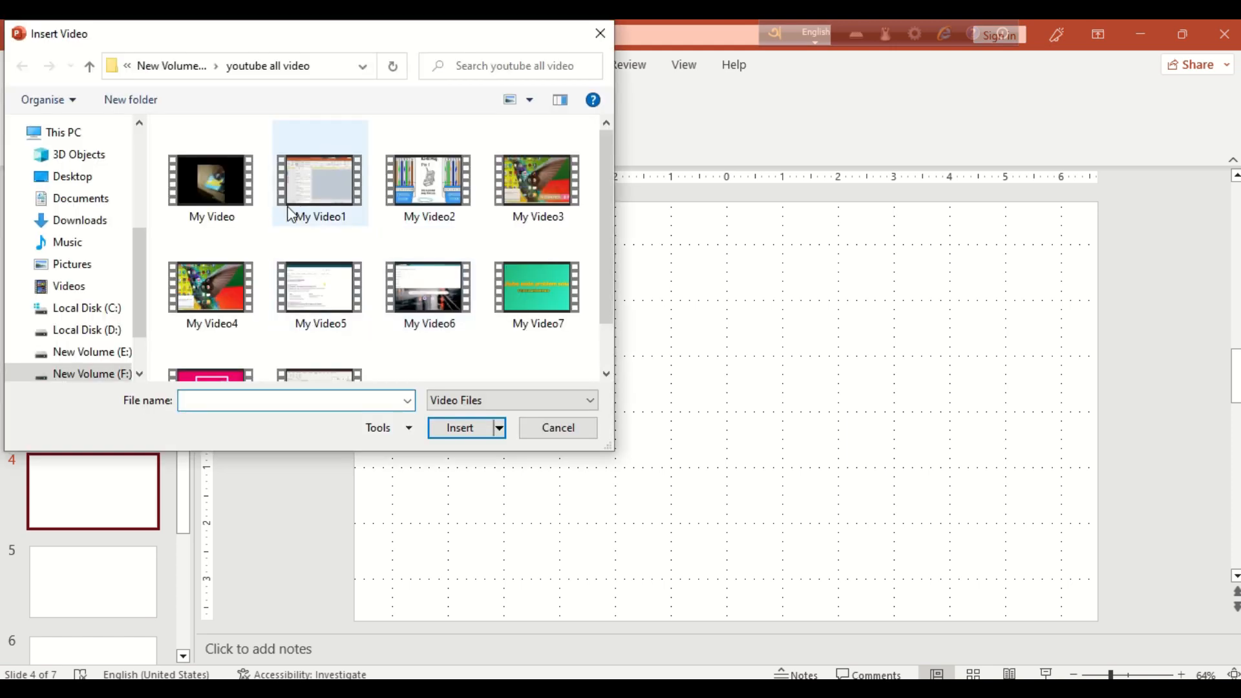
left_click(238, 178)
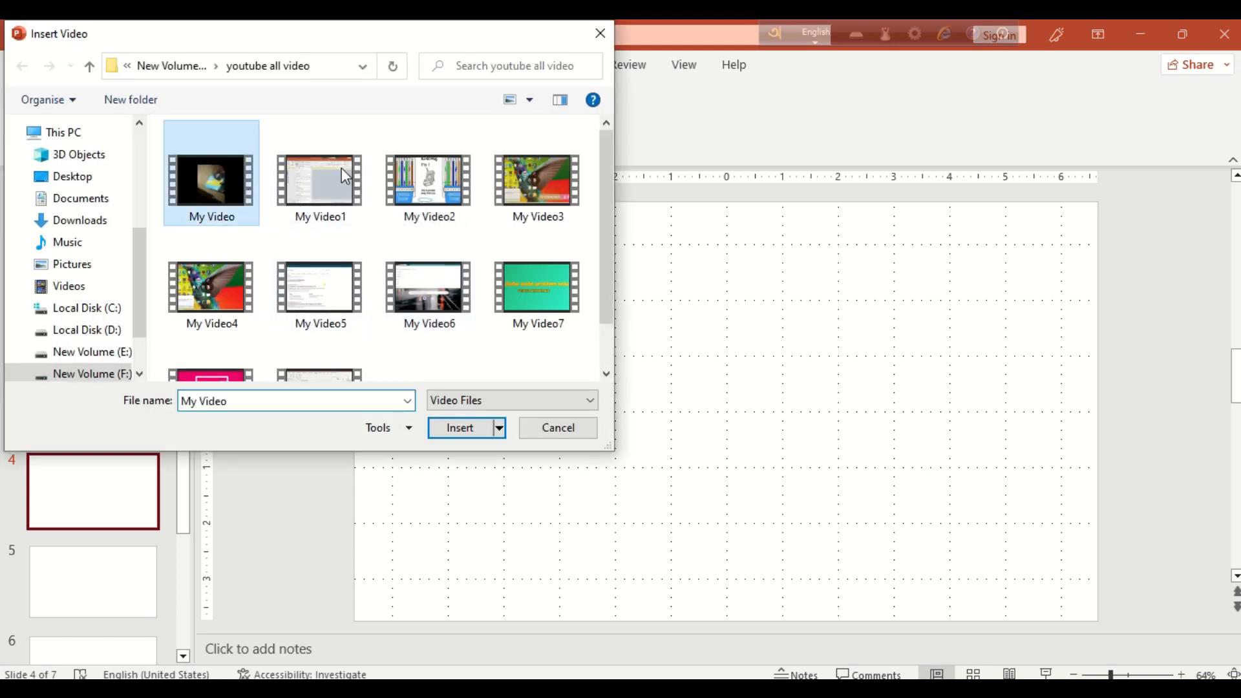
left_click(461, 426)
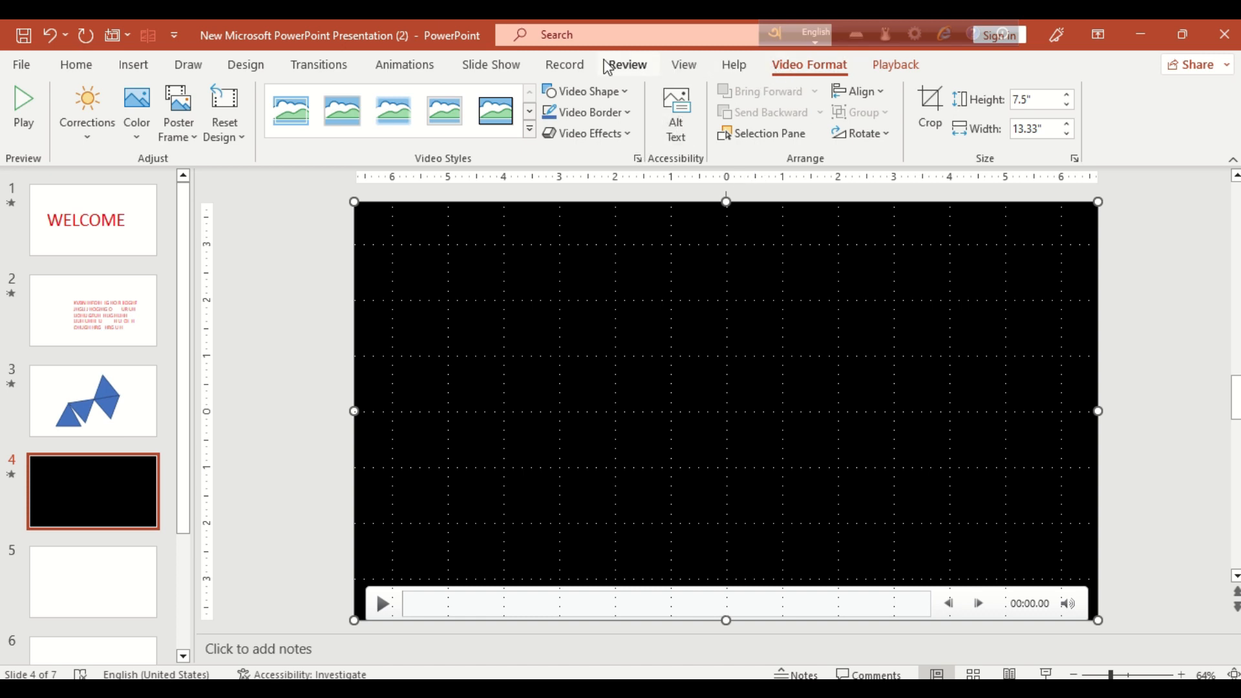
left_click(585, 93)
left_click(586, 93)
left_click(585, 109)
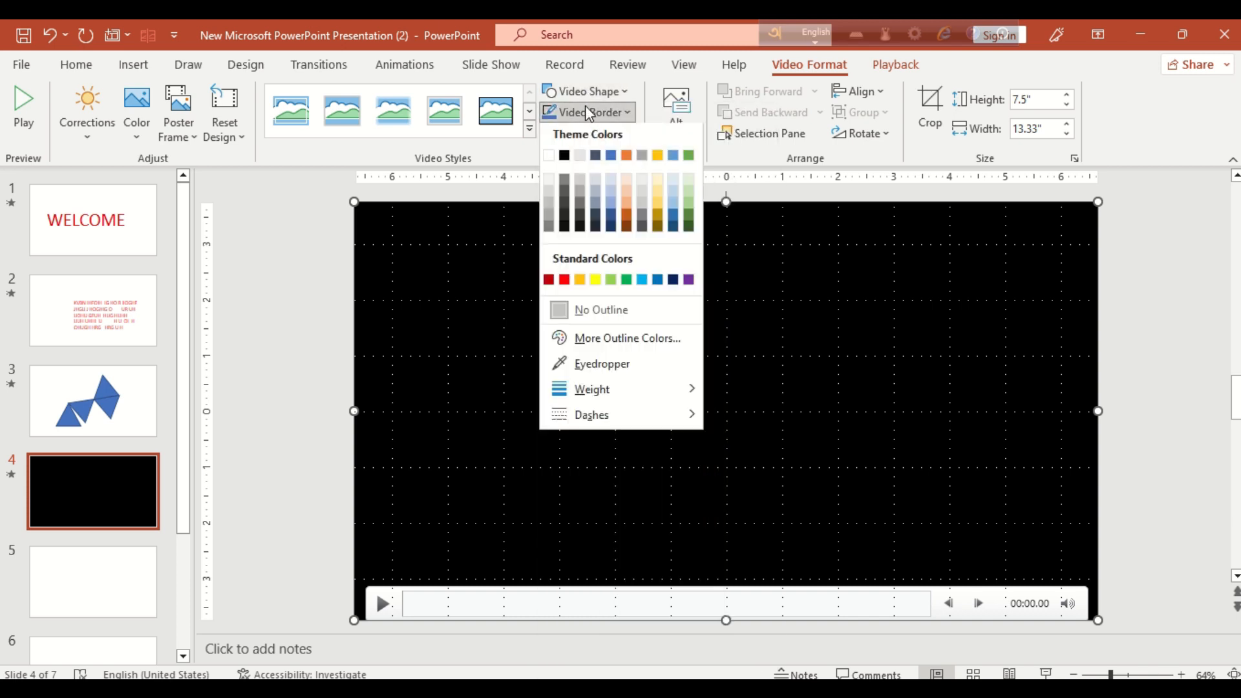
left_click(585, 109)
left_click(589, 133)
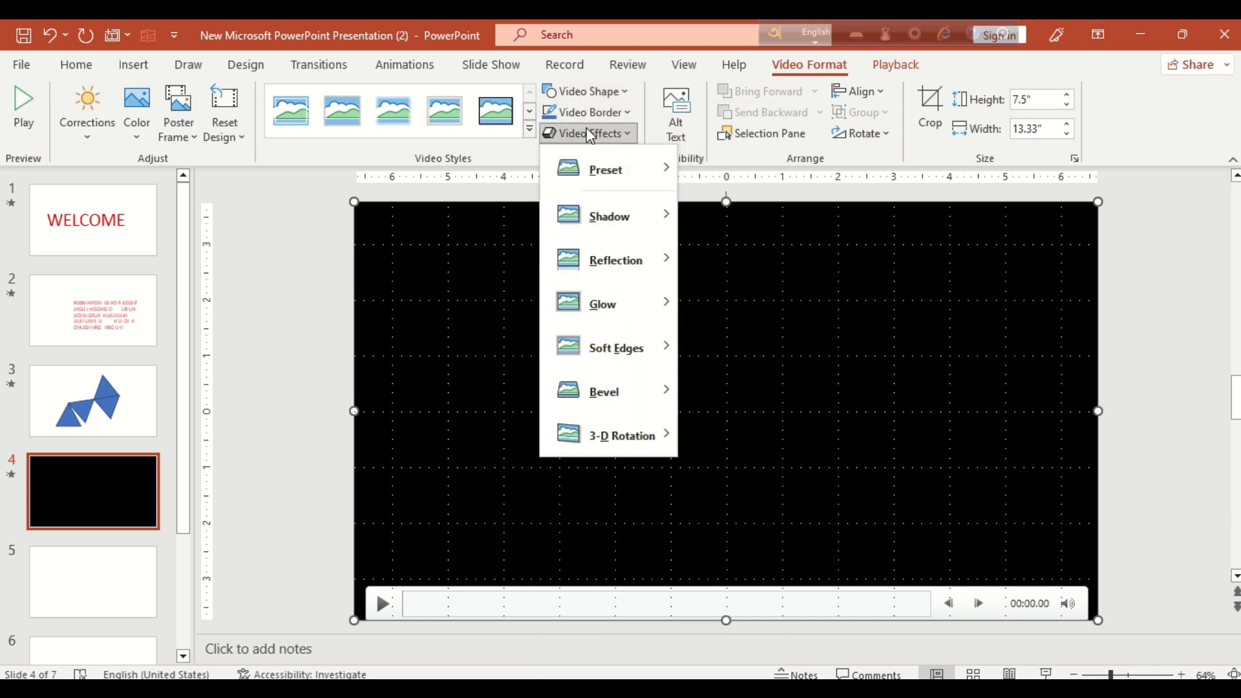
left_click(589, 134)
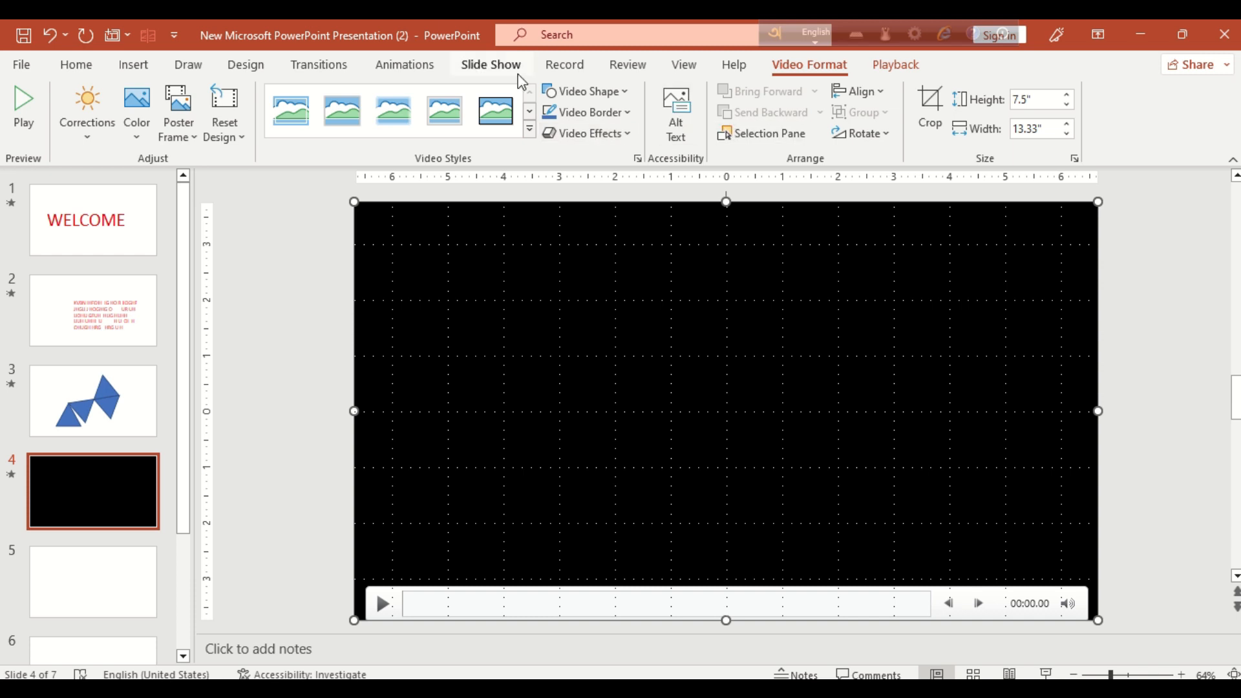
left_click(490, 64)
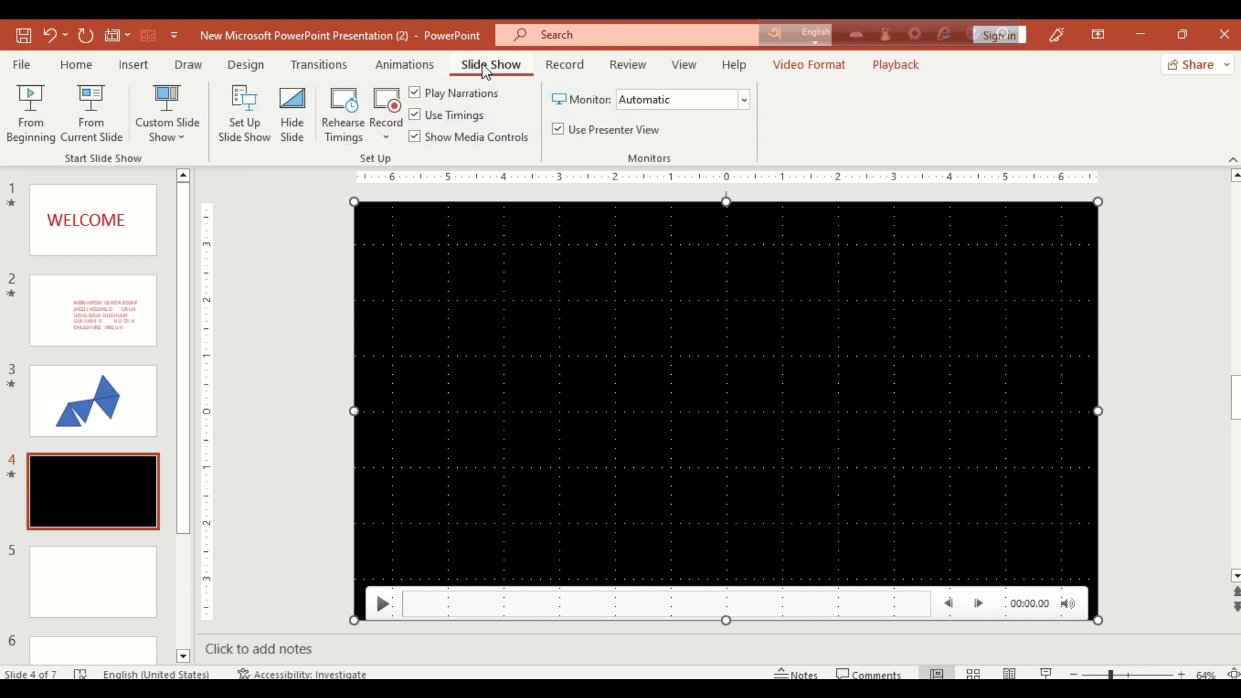
left_click(464, 102)
left_click(684, 66)
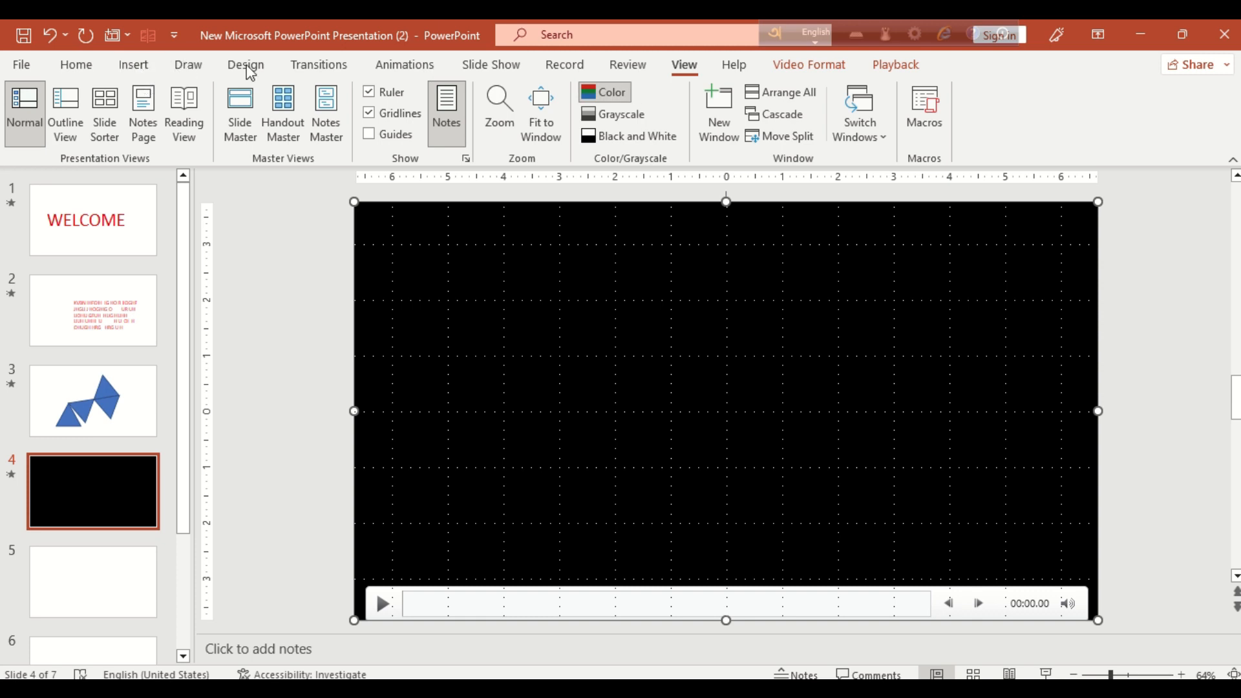
left_click(627, 64)
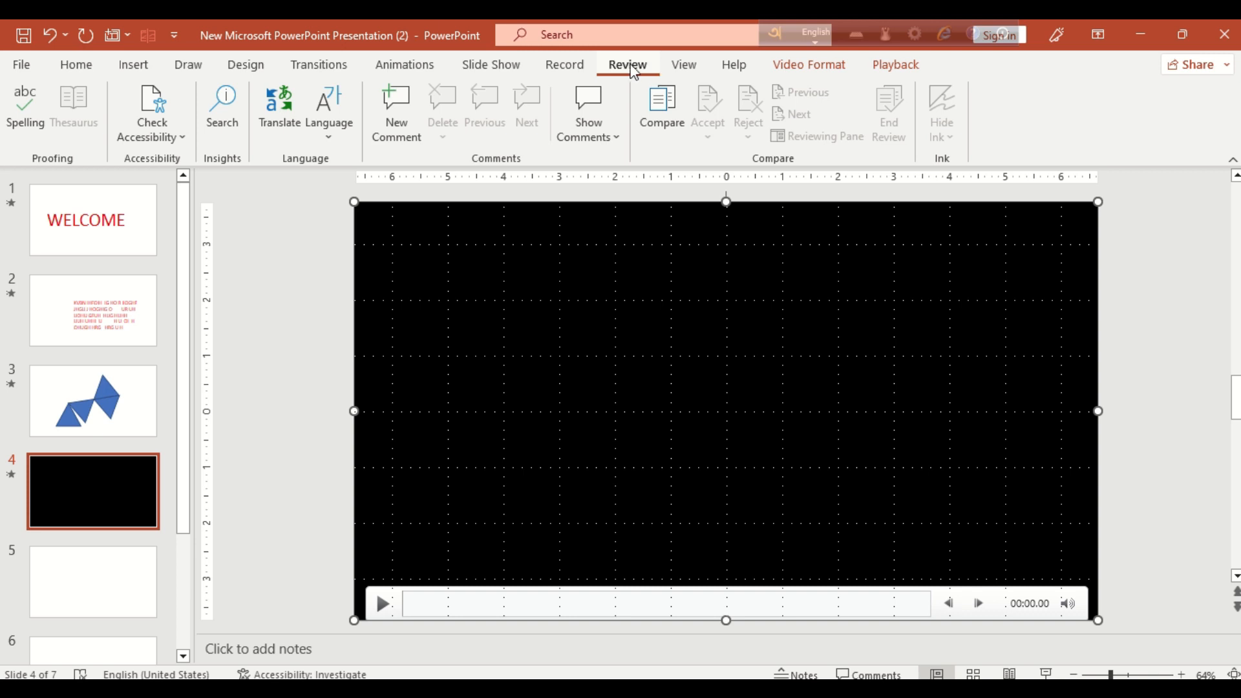
left_click(577, 69)
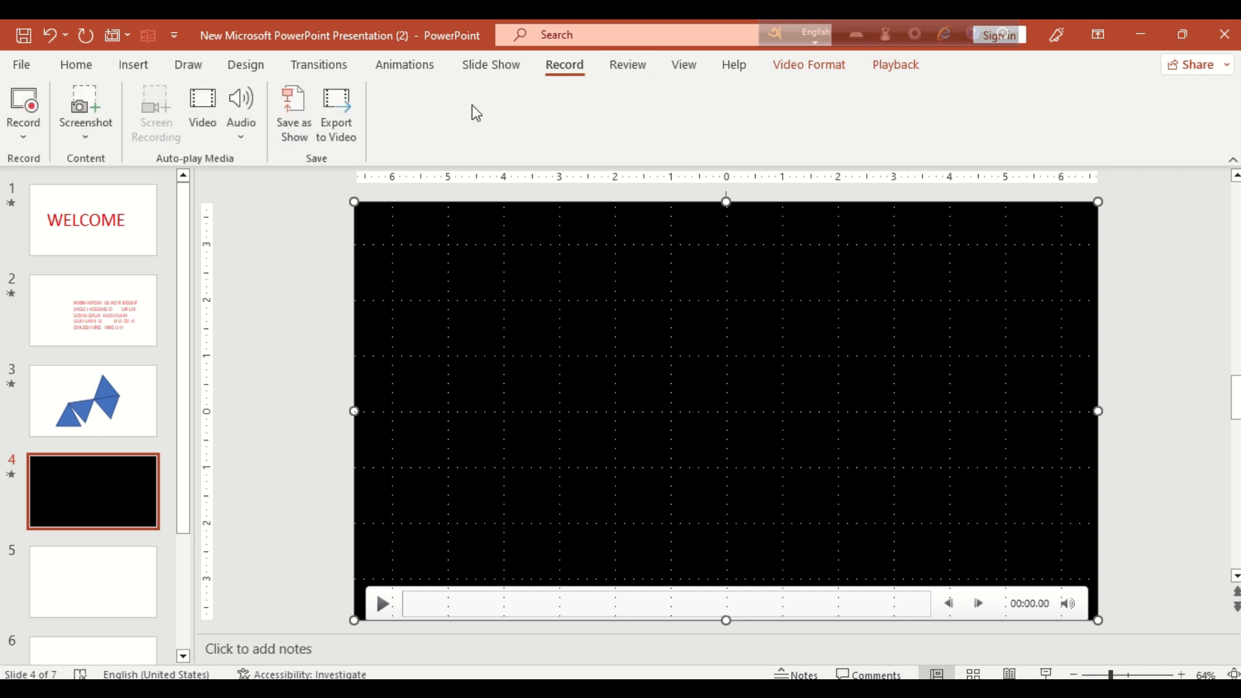
left_click(506, 76)
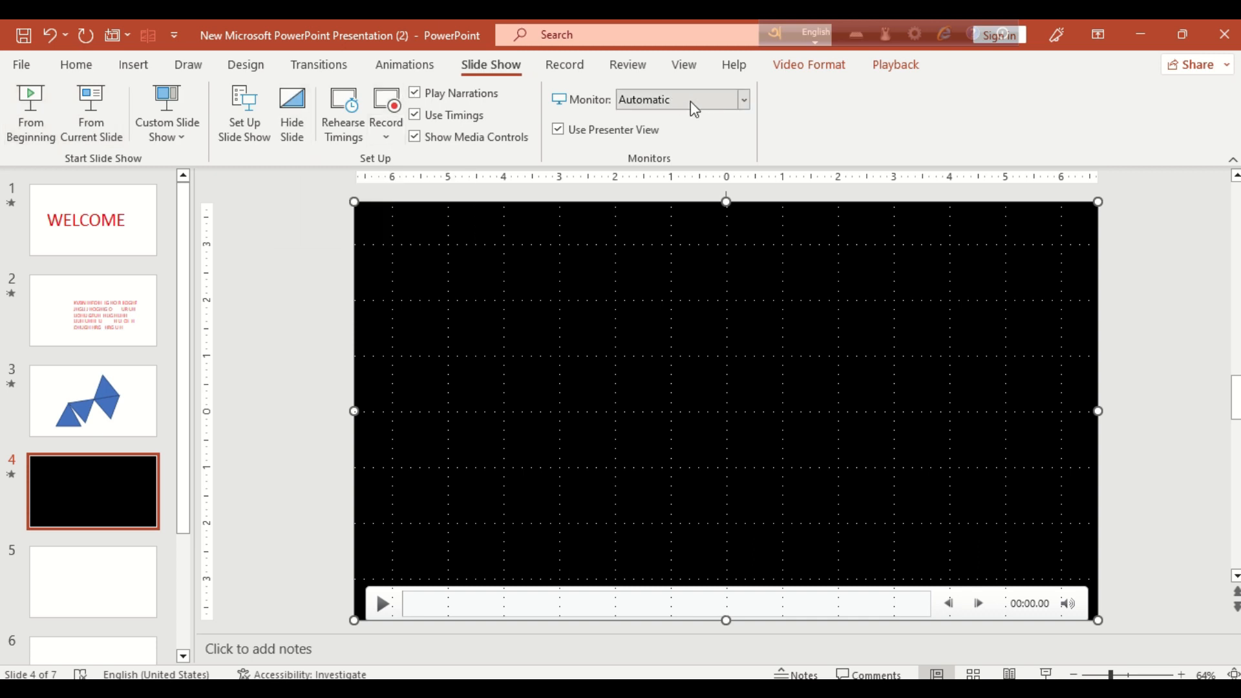
left_click(584, 65)
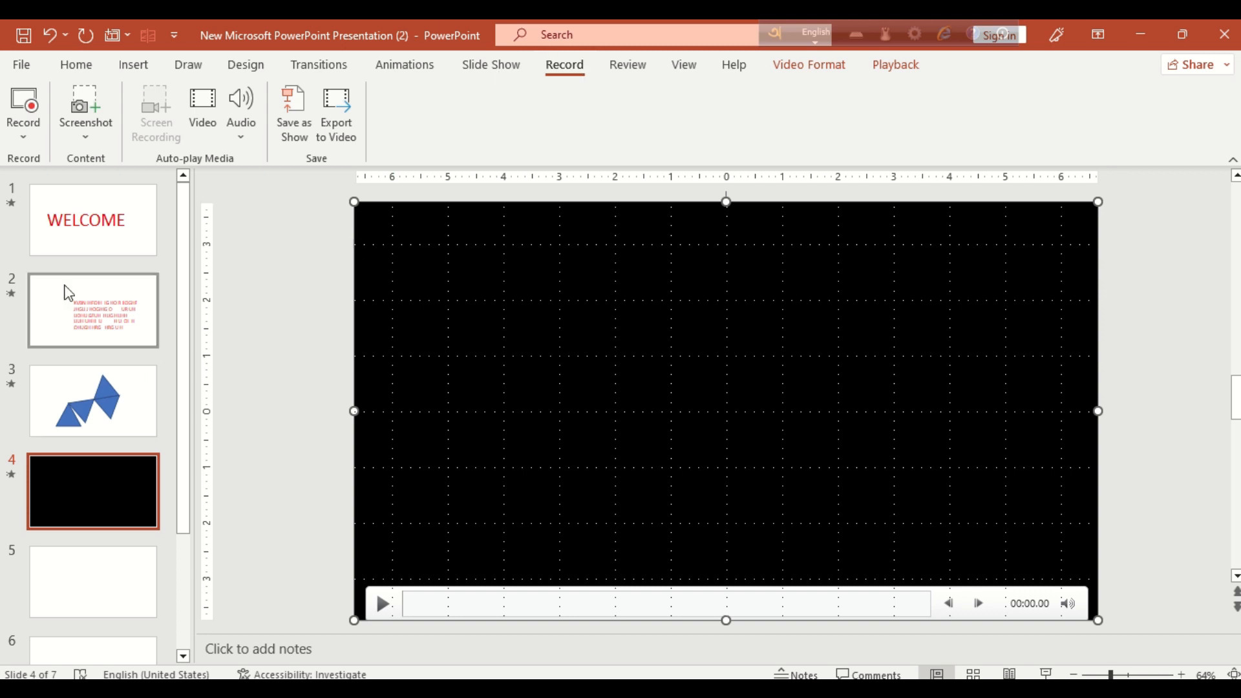
Play the slide show from the WELCOME slide, advance through the text, triangle and video slides, and return to editing.
left_click(91, 231)
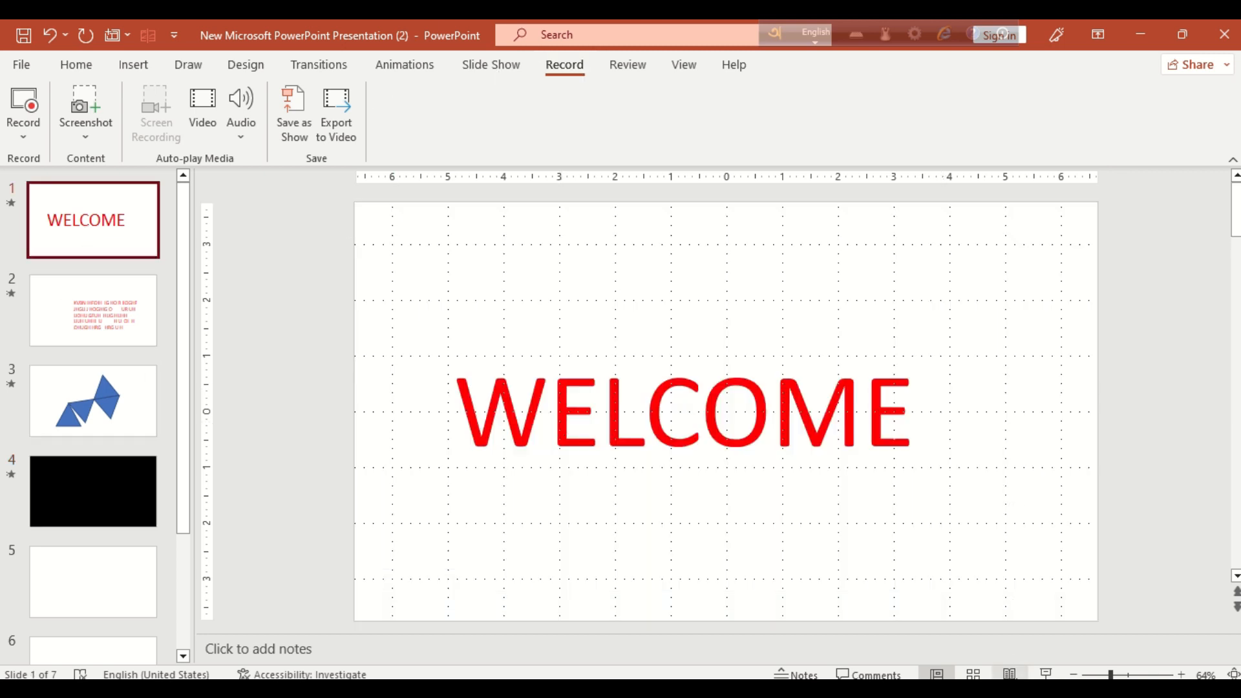
left_click(1045, 672)
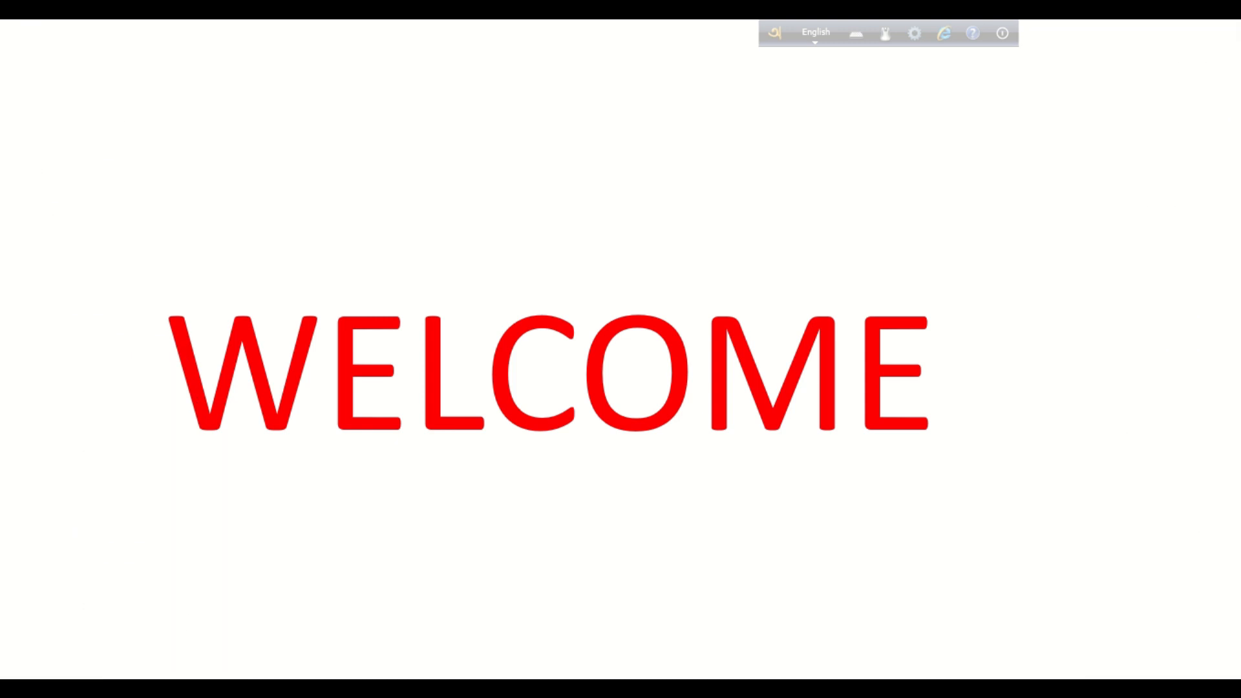
key("Right")
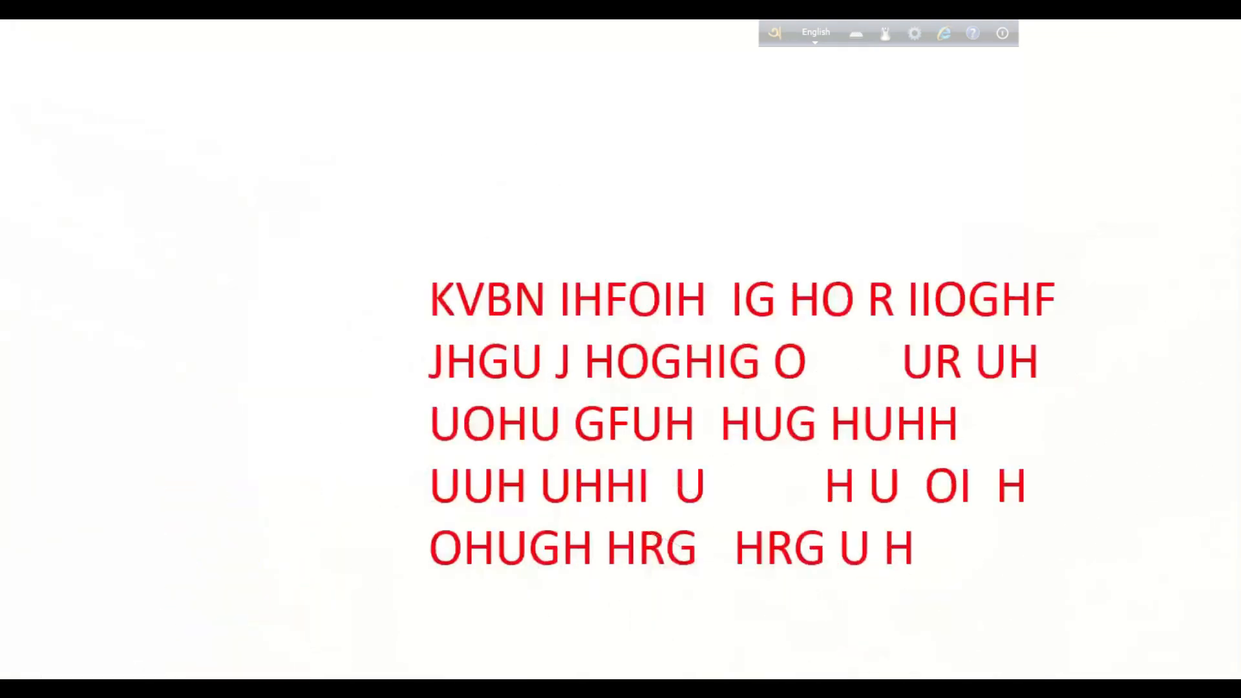
key("Right")
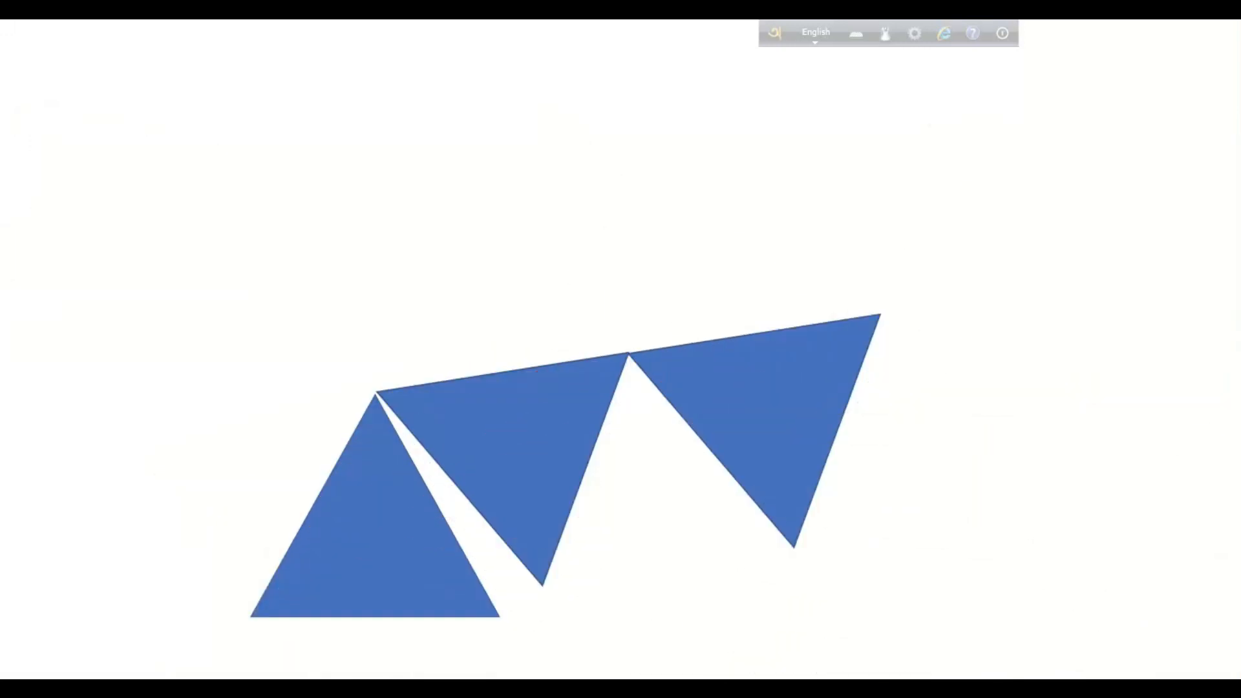
key("Right")
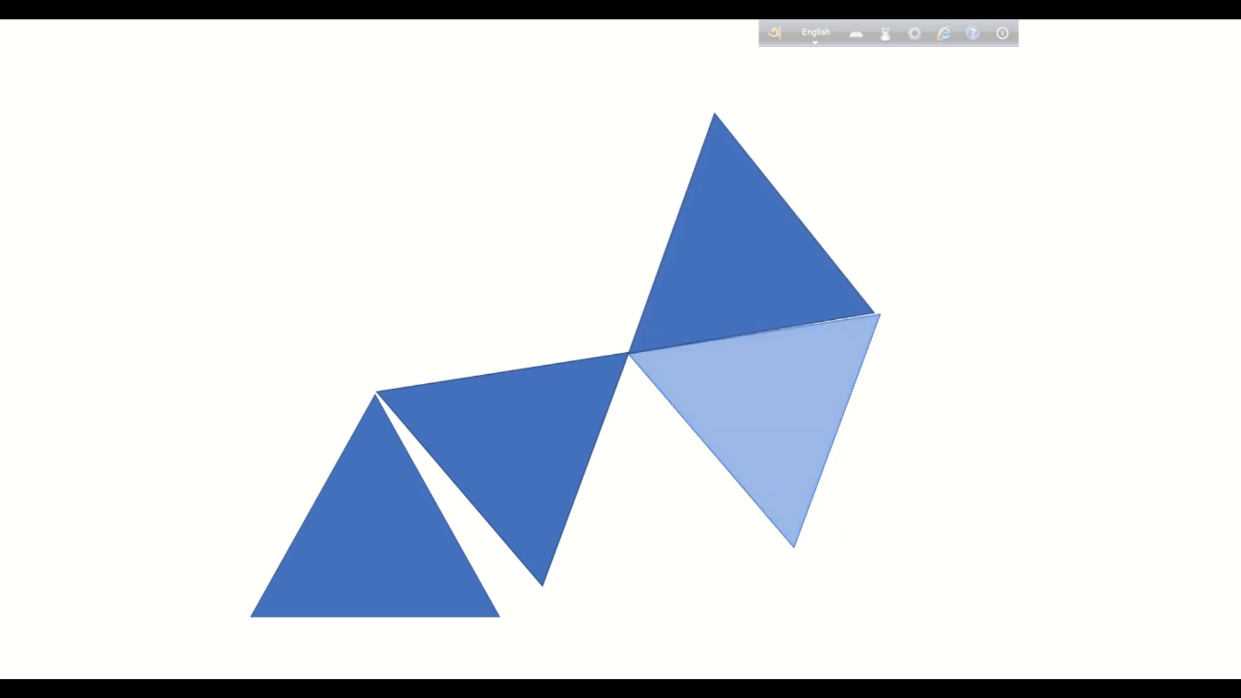
key("Right")
key("Right")
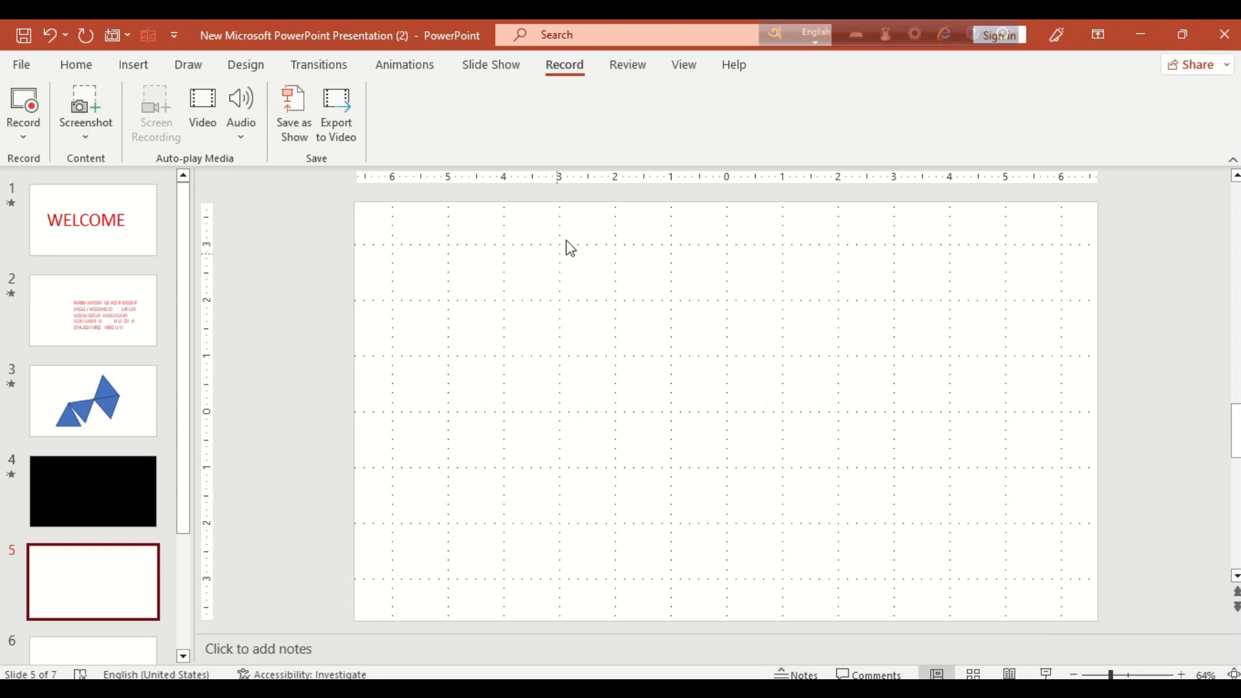
Add a new comment reading HELLO to the WELCOME slide and post it.
left_click(626, 78)
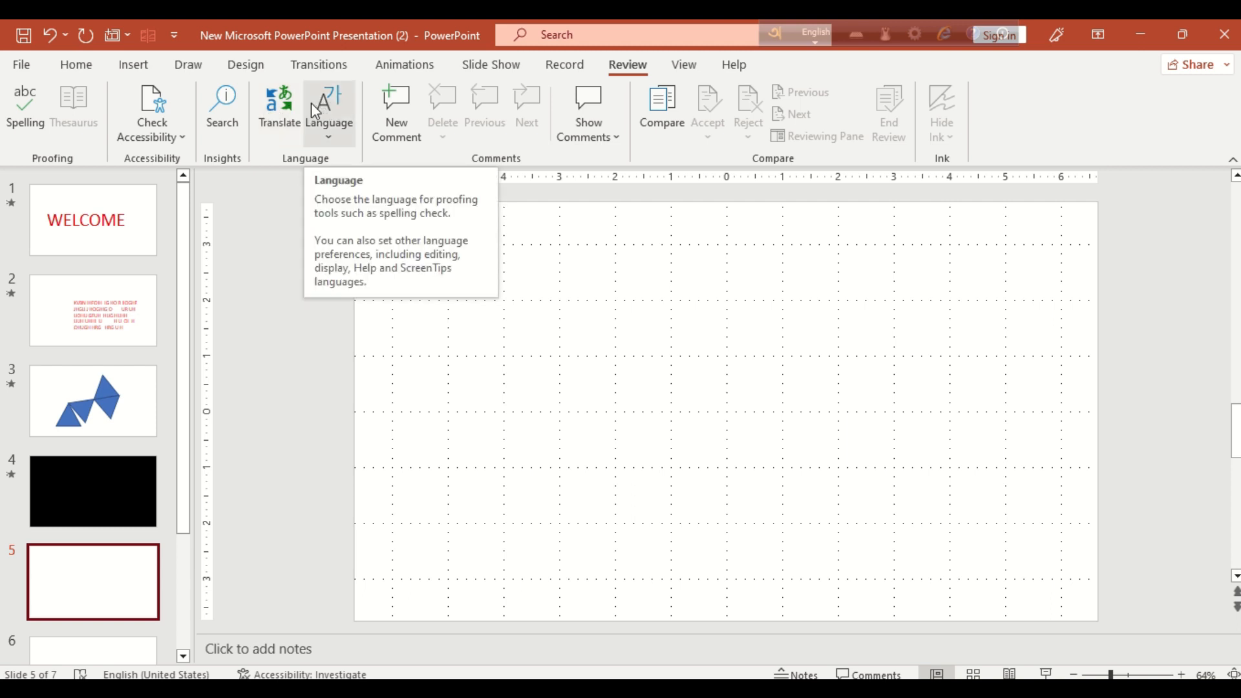
left_click(114, 198)
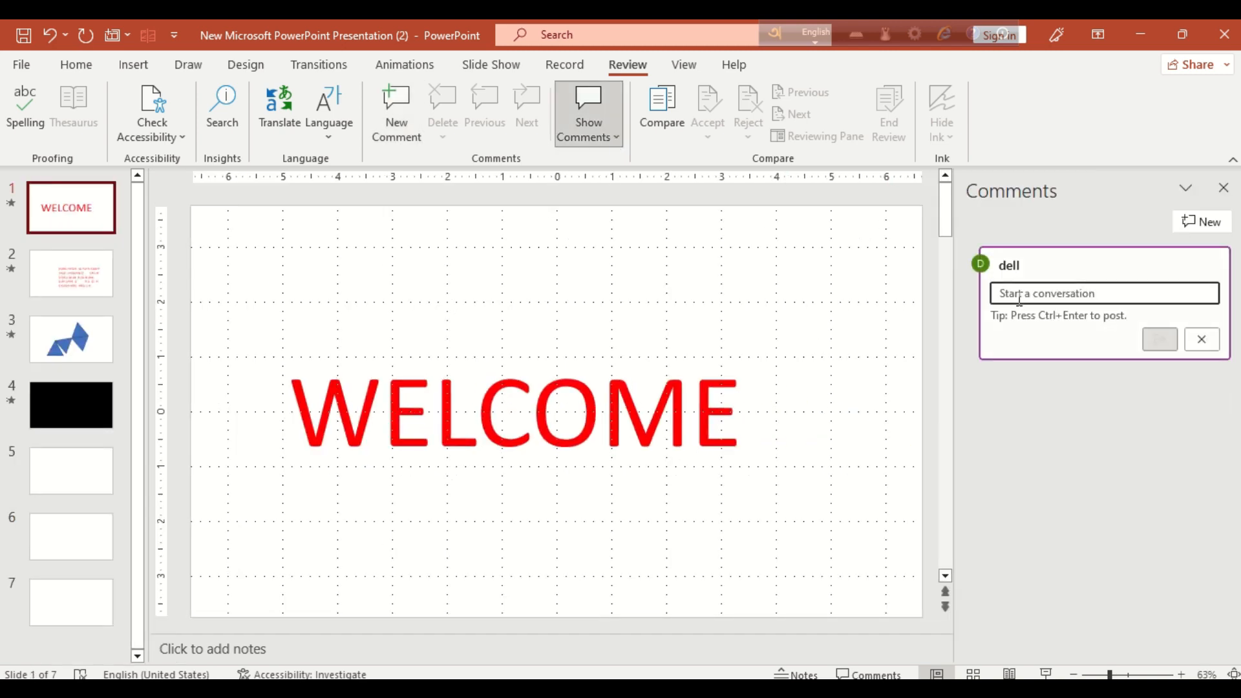
type("HELLO")
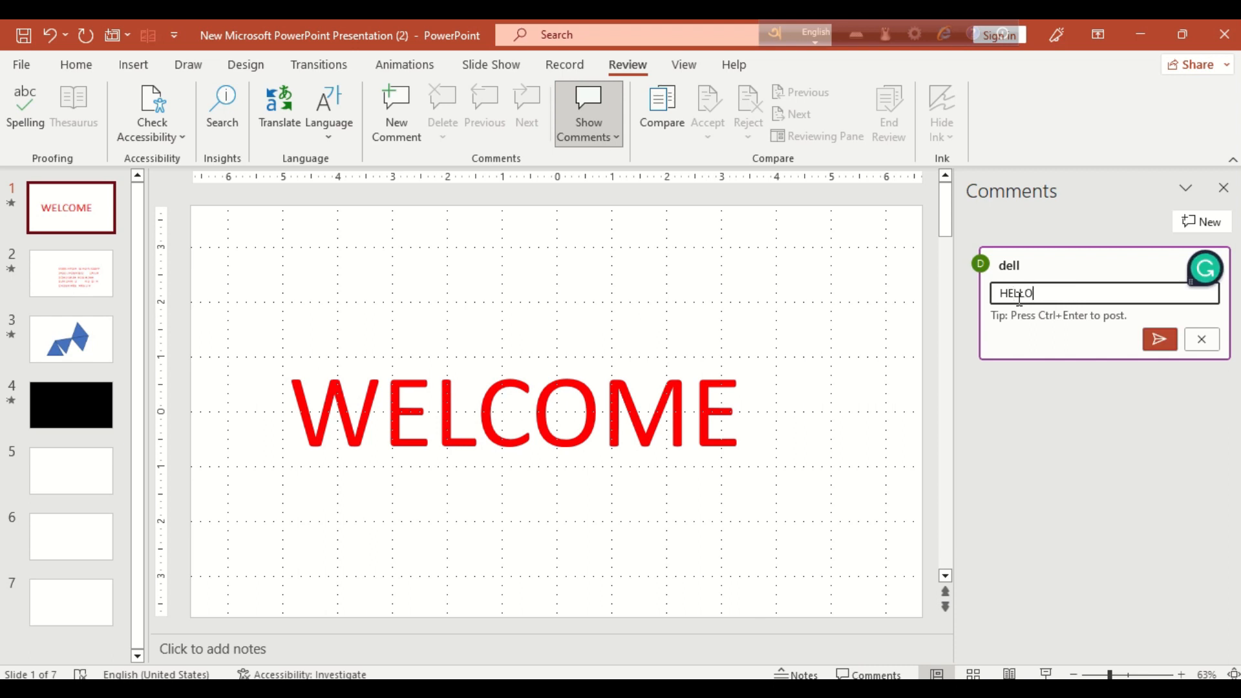
left_click(1159, 338)
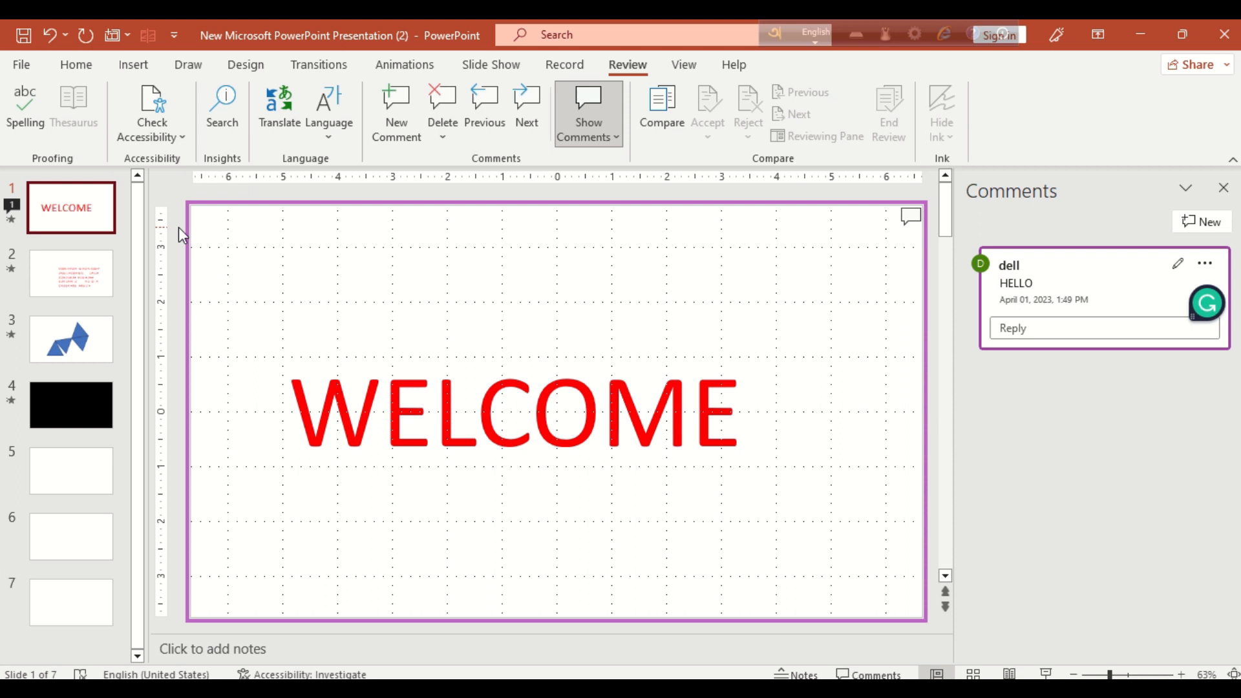
Reopen the WELCOME slide's comment from its marker to view it, and close the comments on slide 2.
left_click(13, 208)
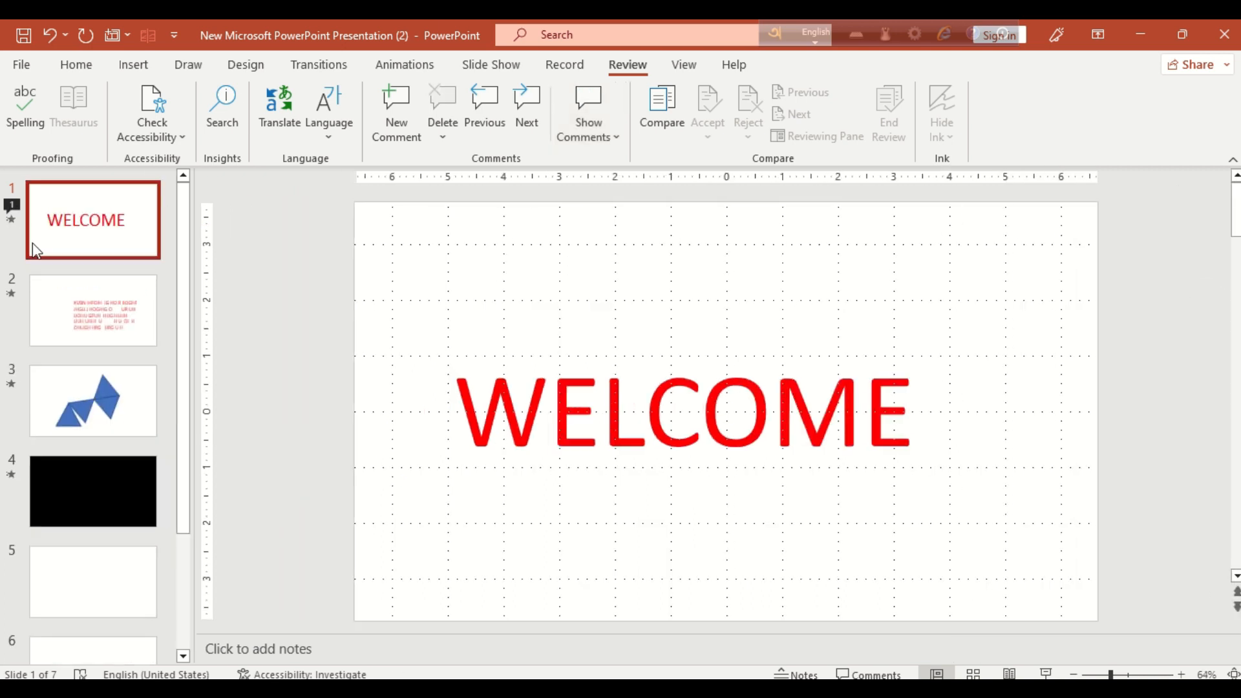
left_click(36, 291)
left_click(11, 205)
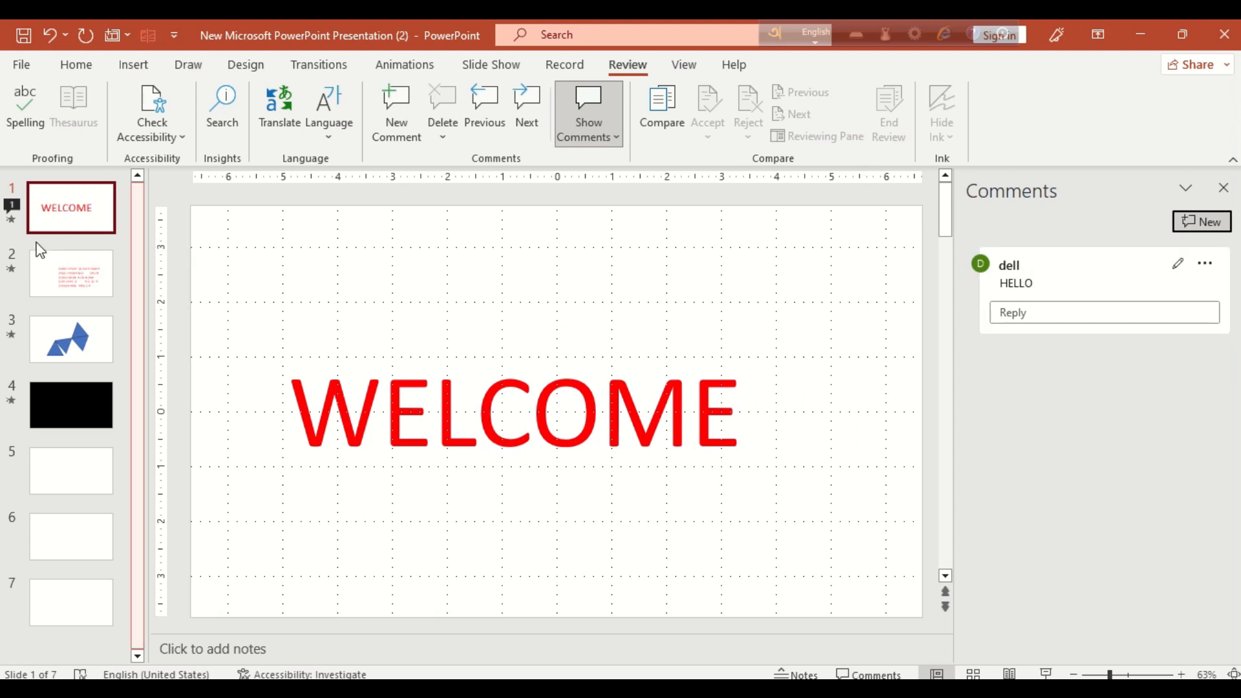
left_click(16, 278)
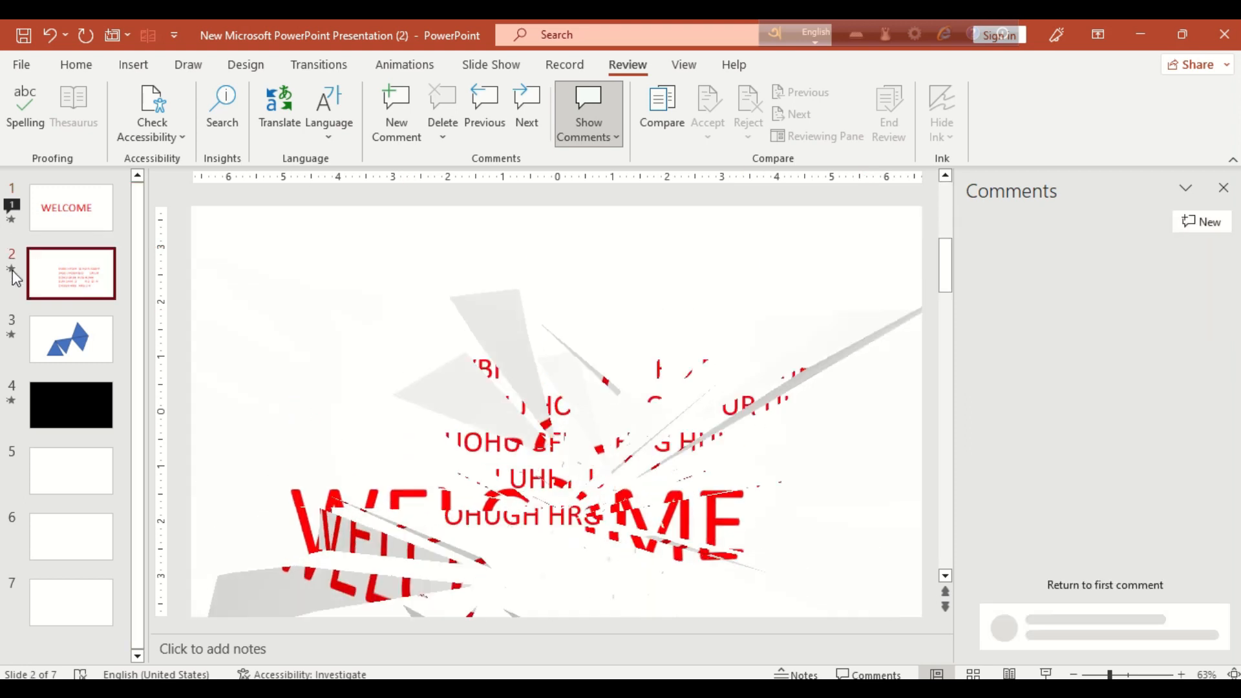
key("shift+F9")
left_click(1224, 189)
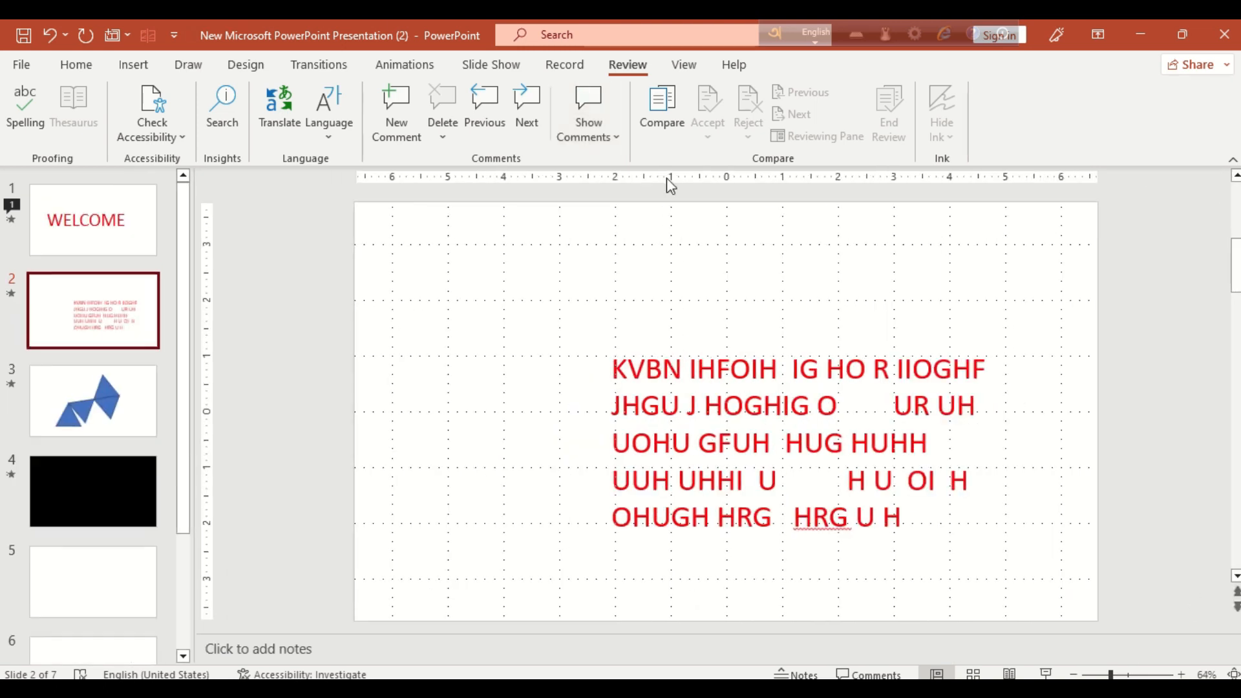
Try the grayscale view of the presentation with blank slide 5 selected, and return to color view.
left_click(682, 64)
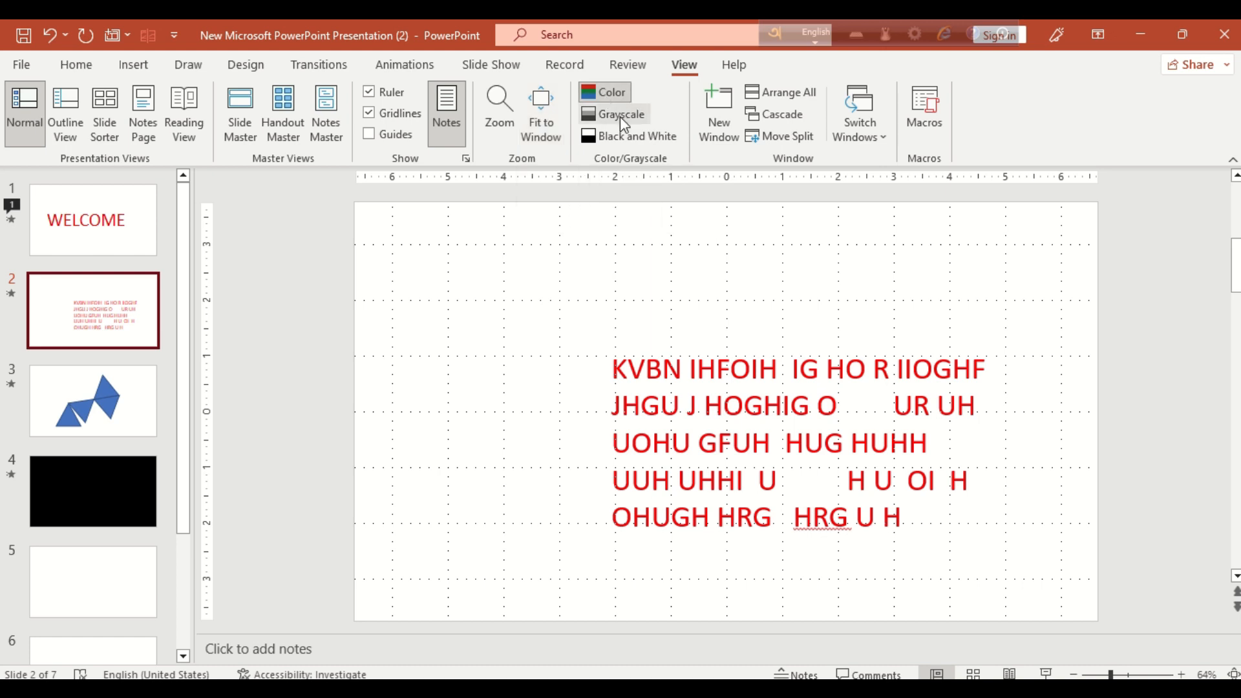
left_click(110, 611)
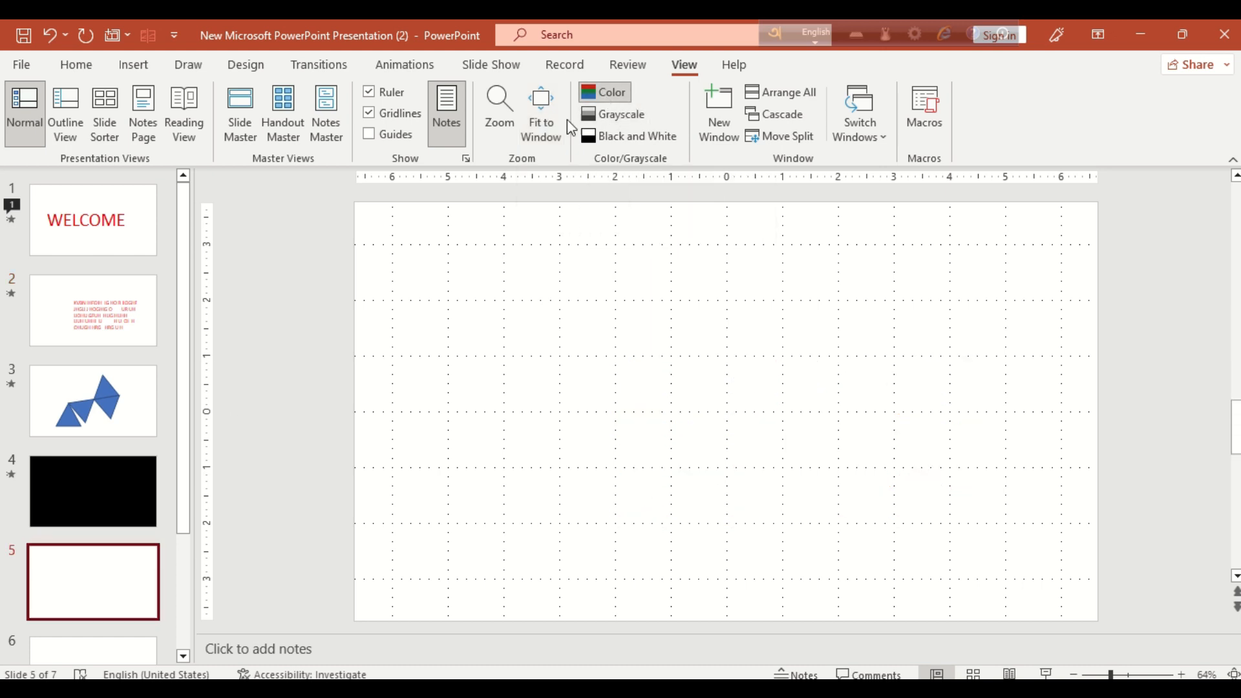
left_click(618, 97)
left_click(617, 114)
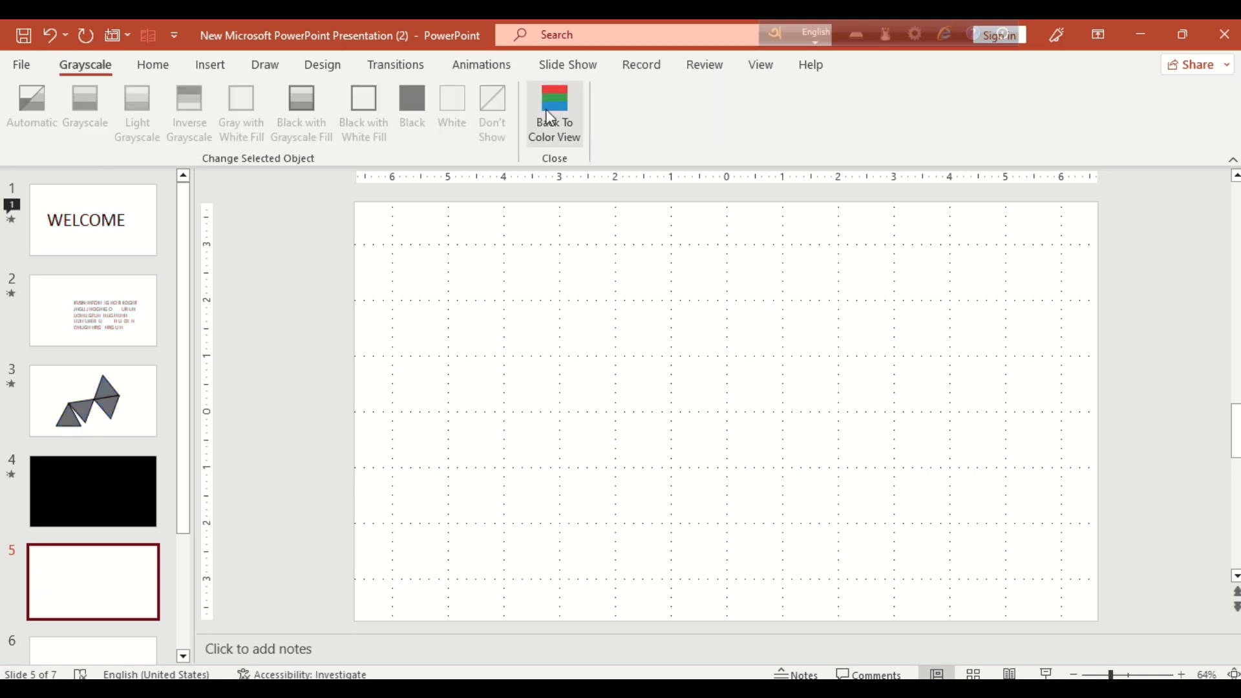
left_click(552, 117)
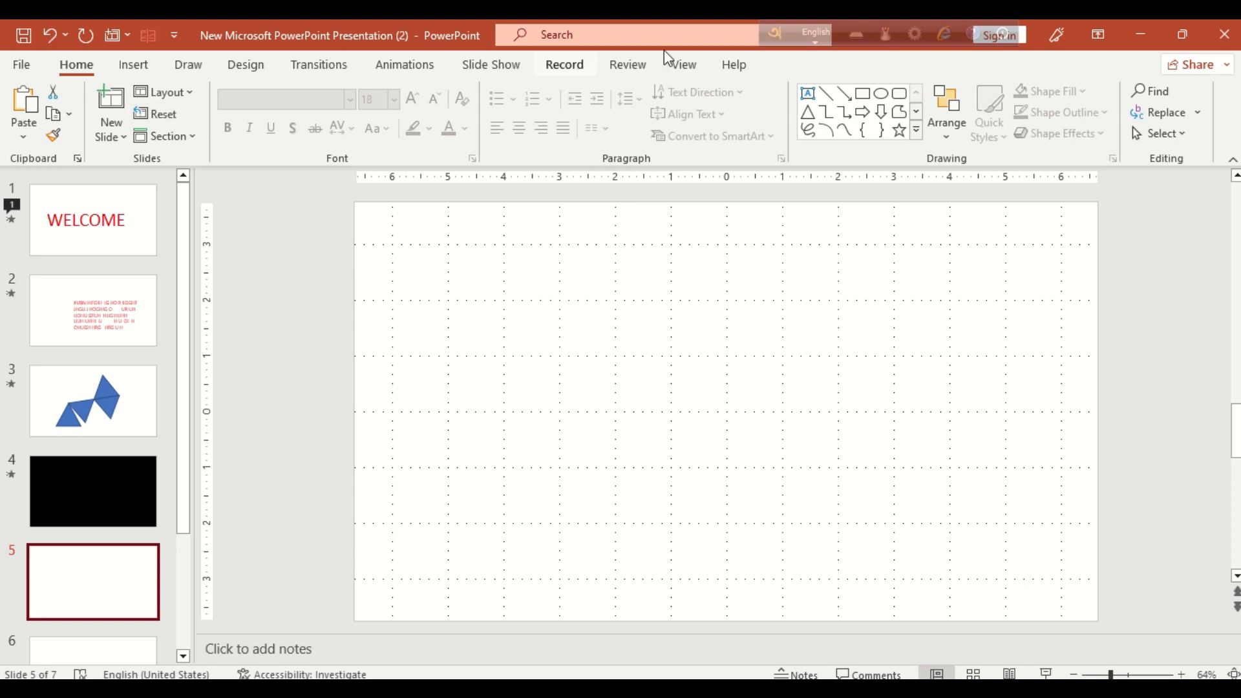
left_click(680, 64)
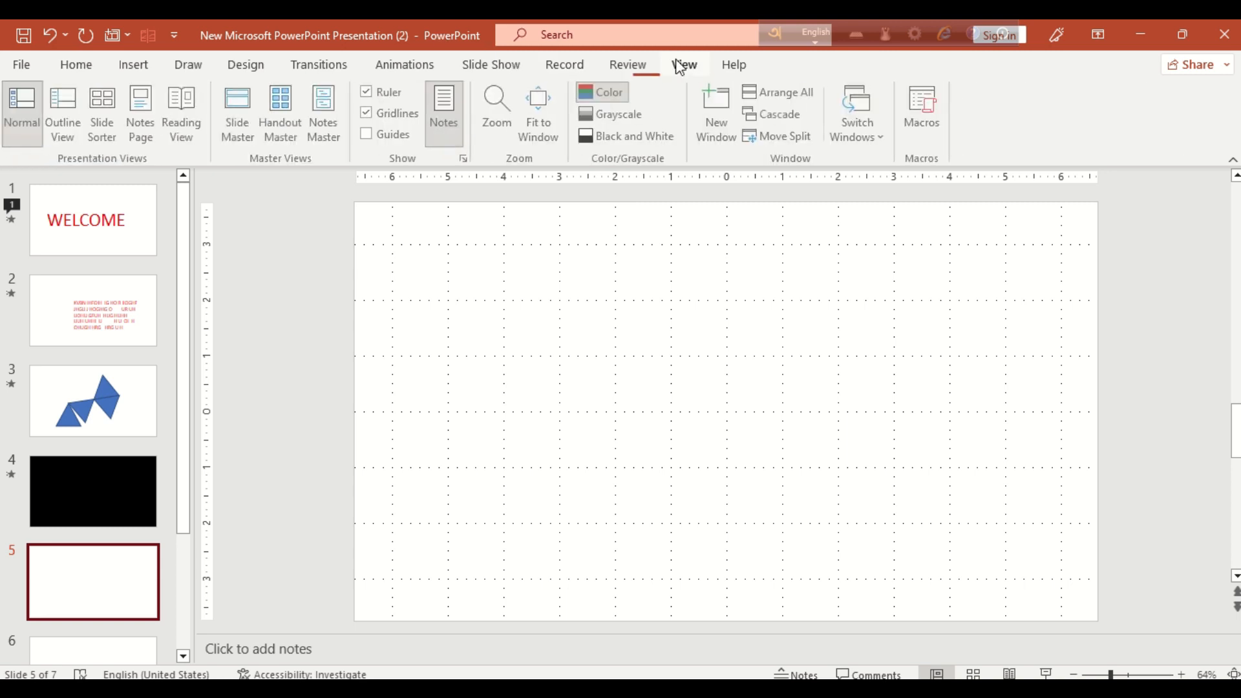
left_click(618, 93)
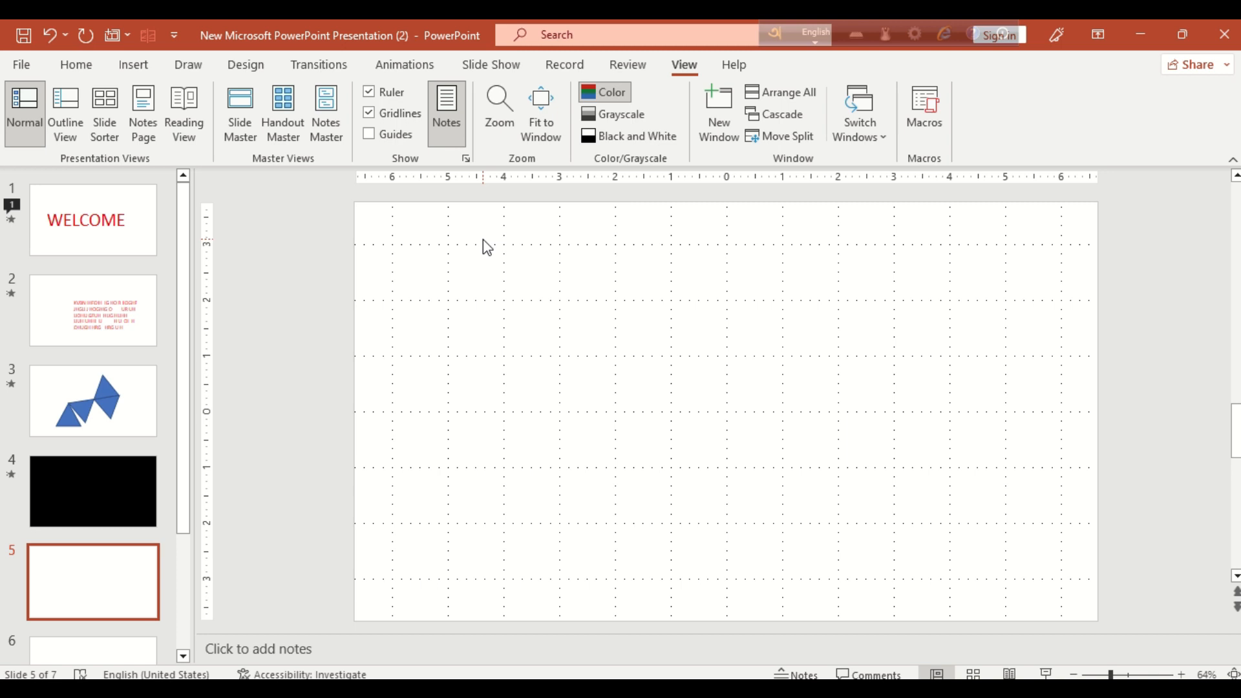
left_click_drag(483, 262, 706, 433)
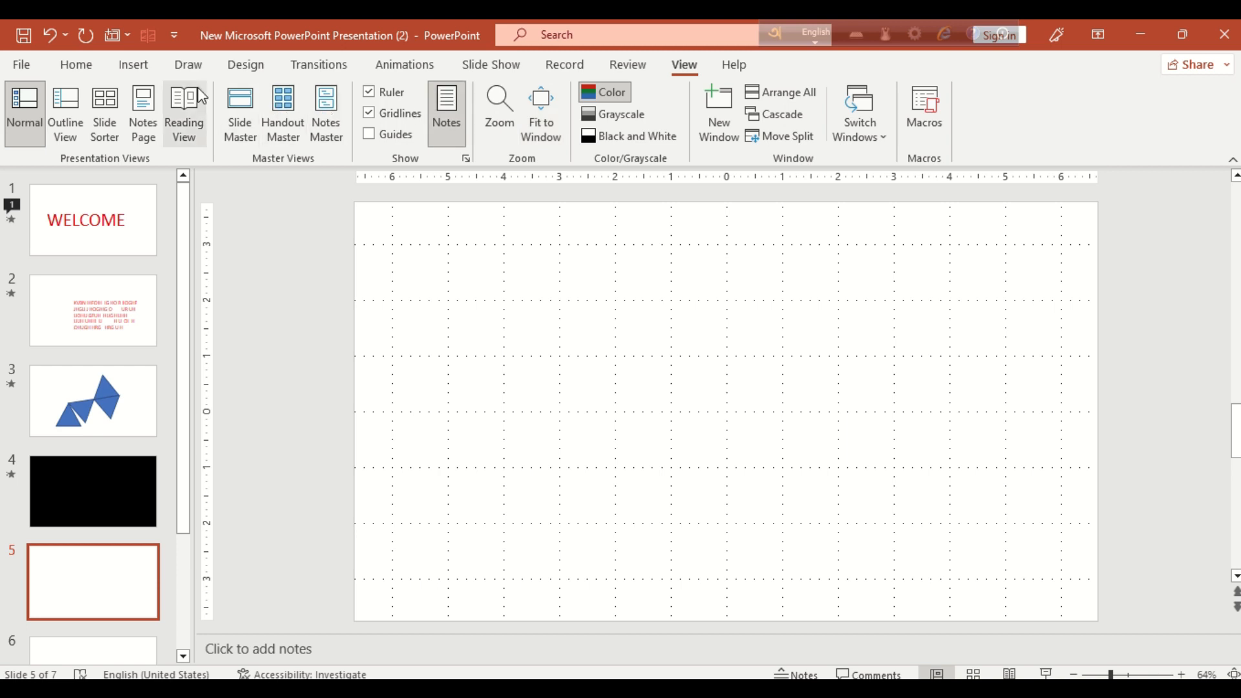
View the presentation in Slide Sorter, Outline and Reading views, advancing to the triangle slide while reading, and return to Normal view.
left_click(104, 106)
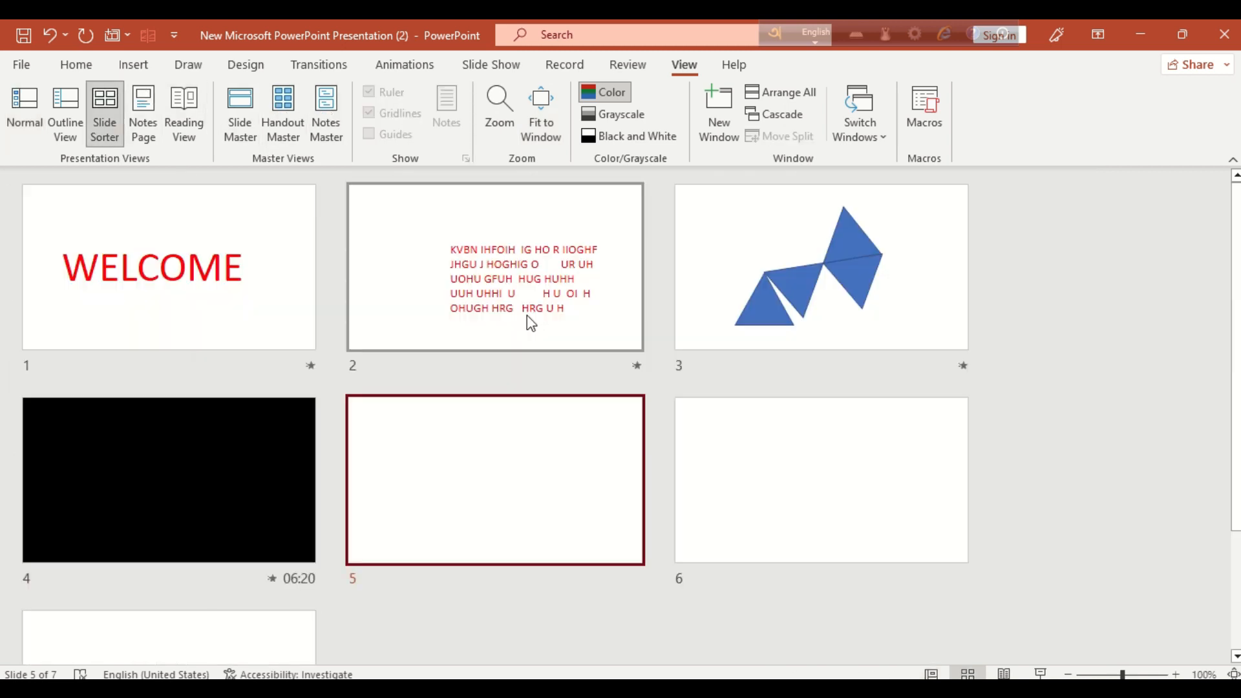
left_click(58, 97)
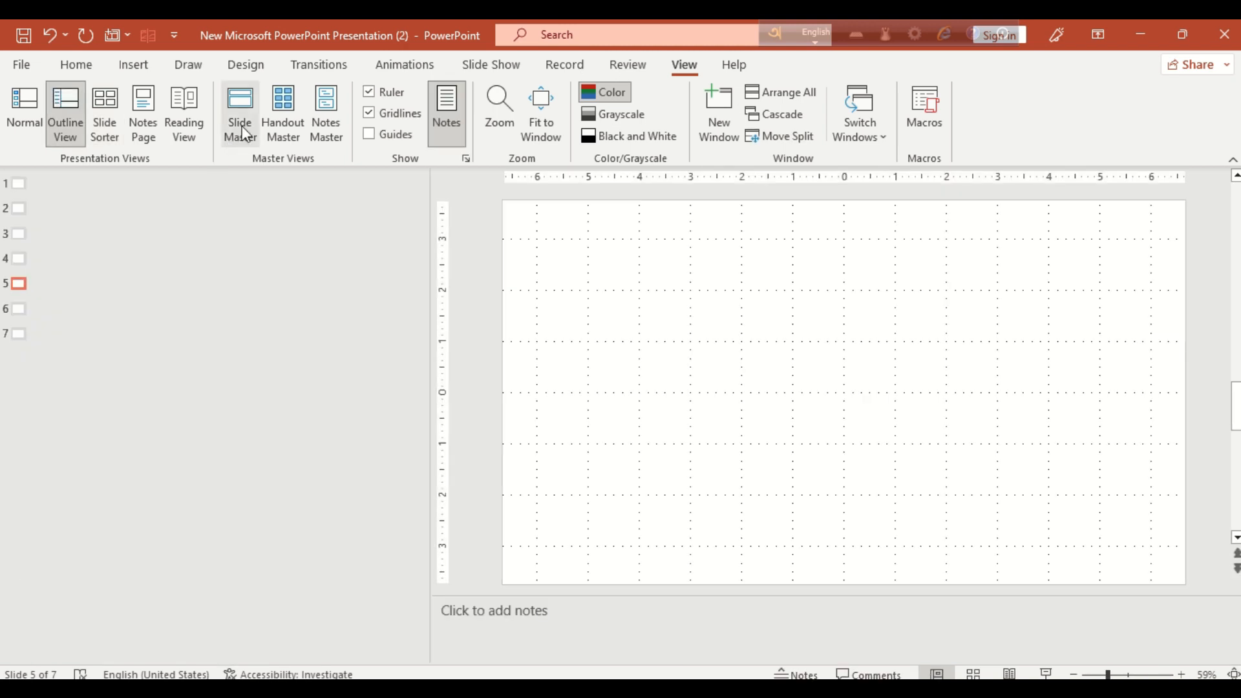
left_click(179, 105)
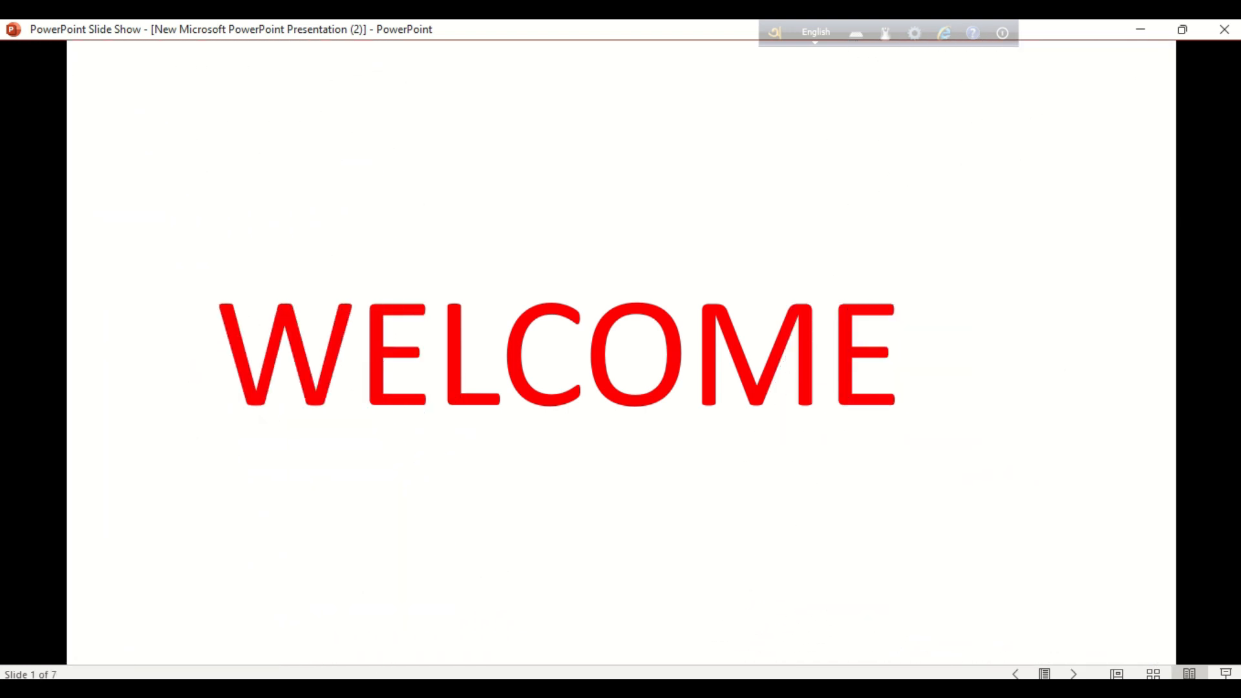
key("Right")
key("Right")
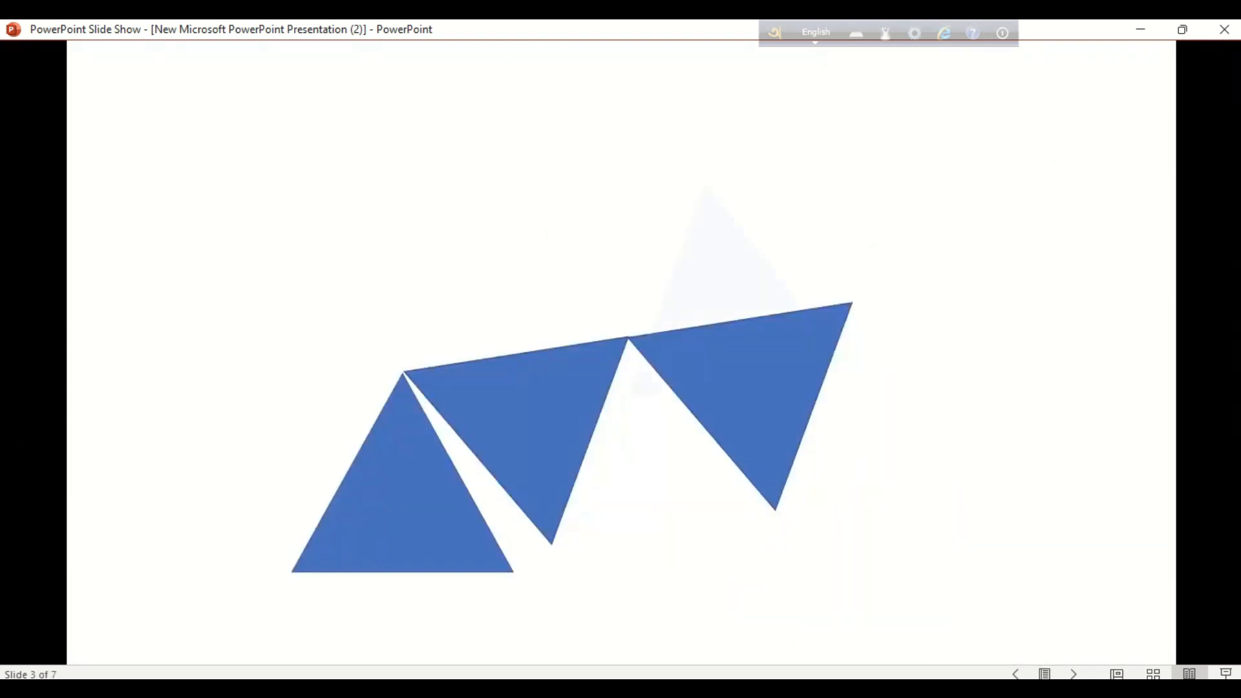
key("Escape")
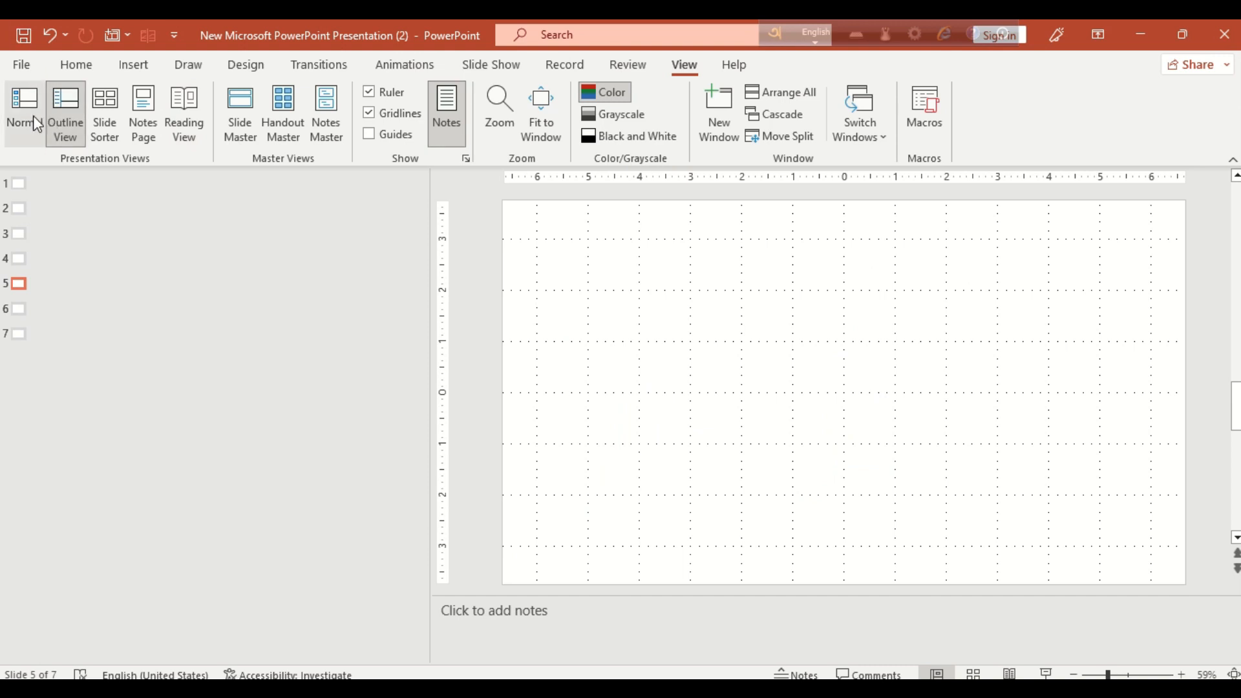
left_click(34, 118)
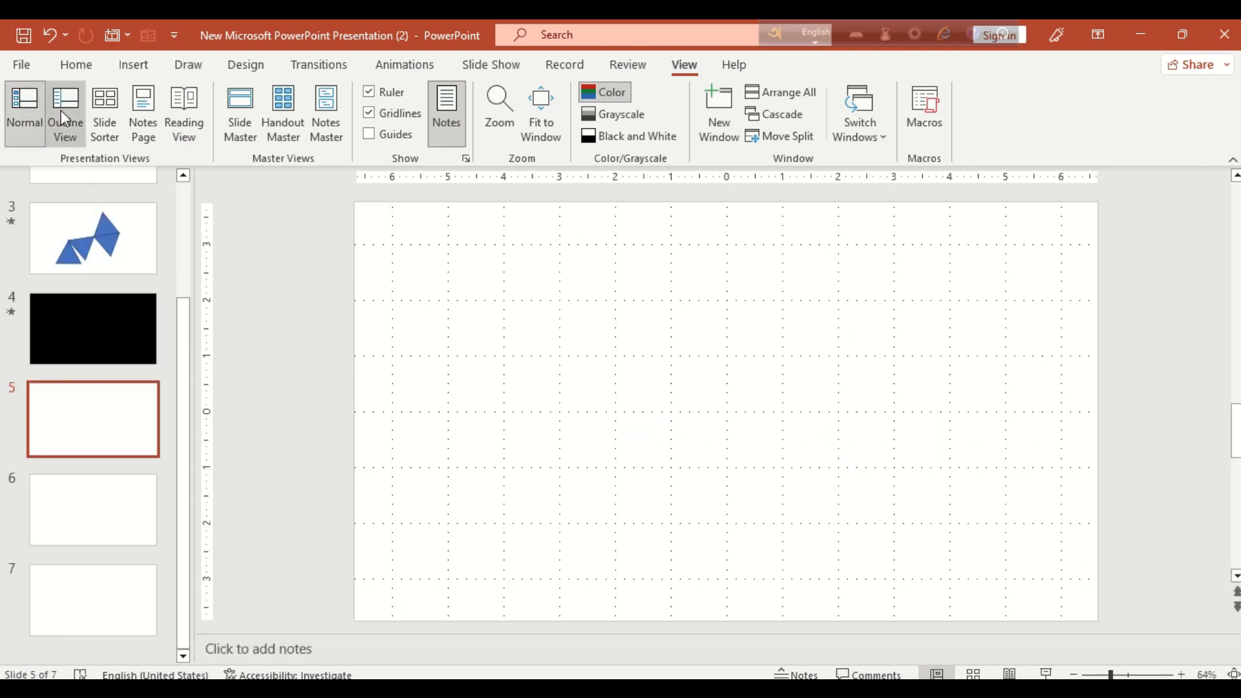
Cycle the presentation through Outline, Slide Sorter, Reading and Notes Page views, and return to Normal view on the WELCOME slide.
left_click(62, 111)
left_click(100, 108)
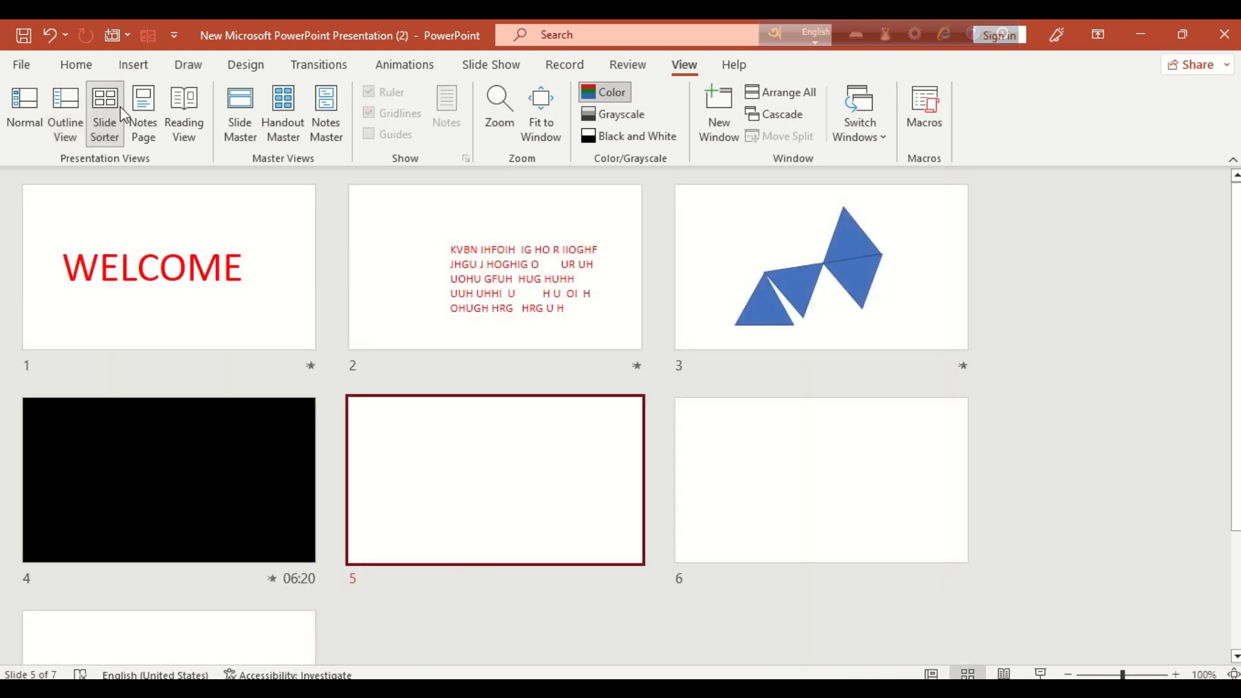
left_click(167, 109)
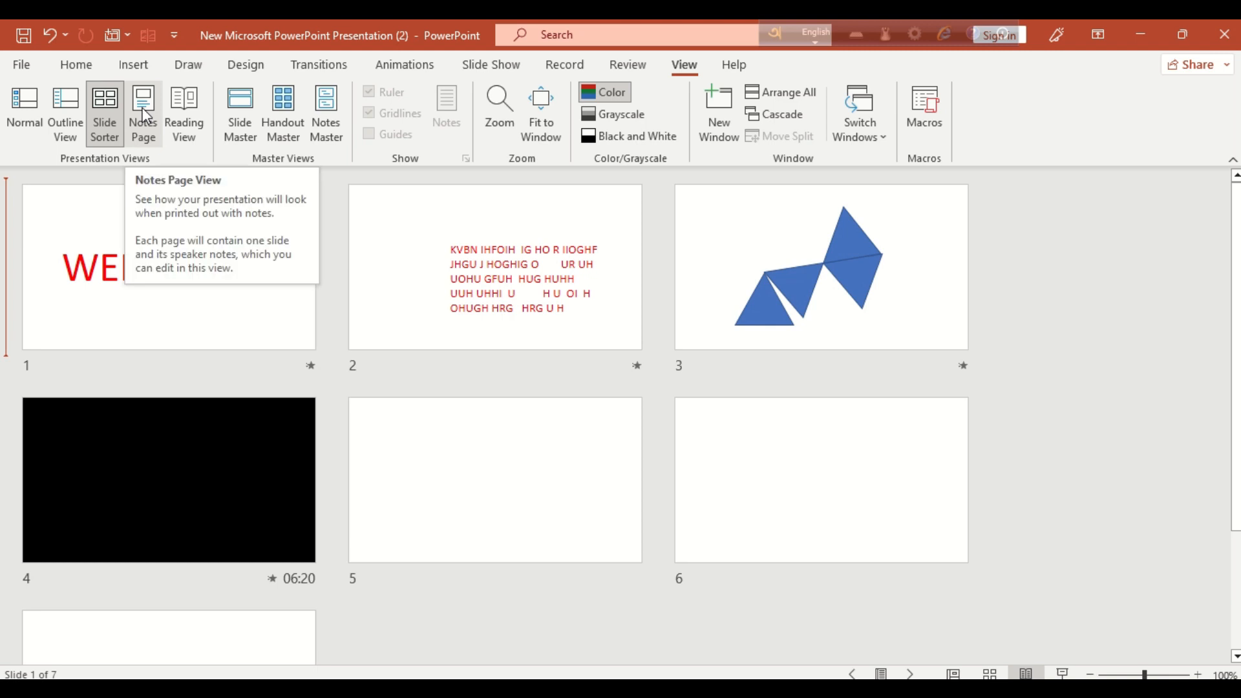
left_click(145, 115)
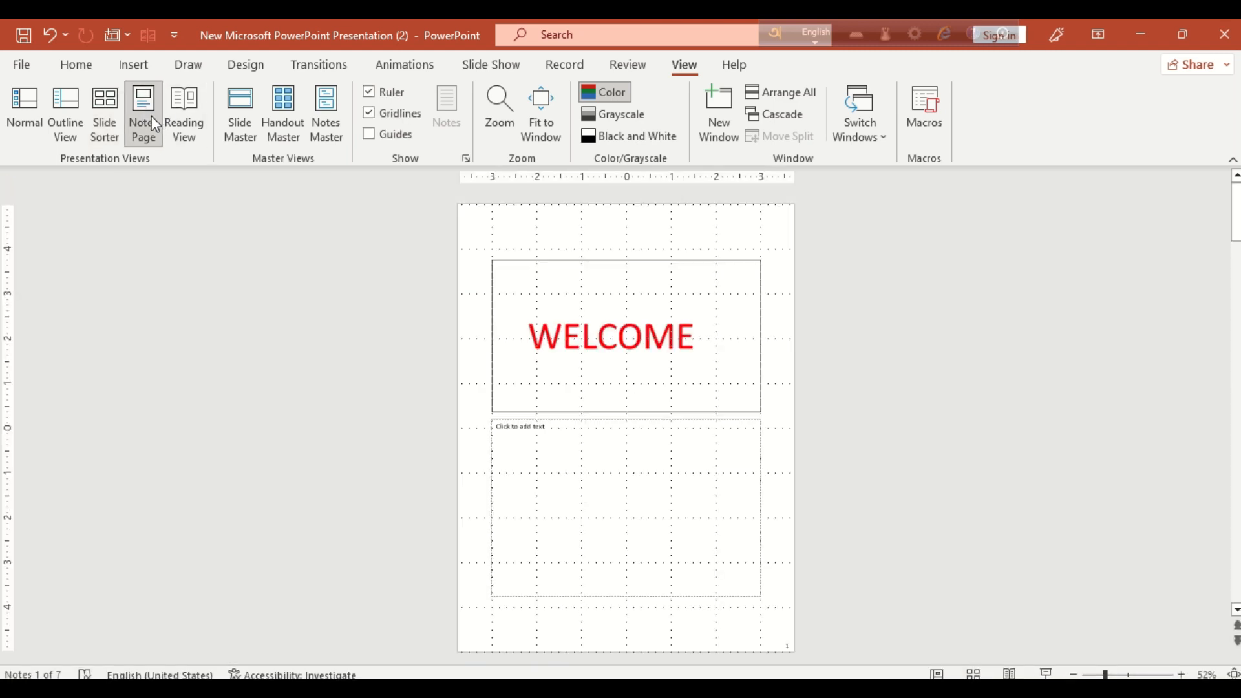
left_click(29, 106)
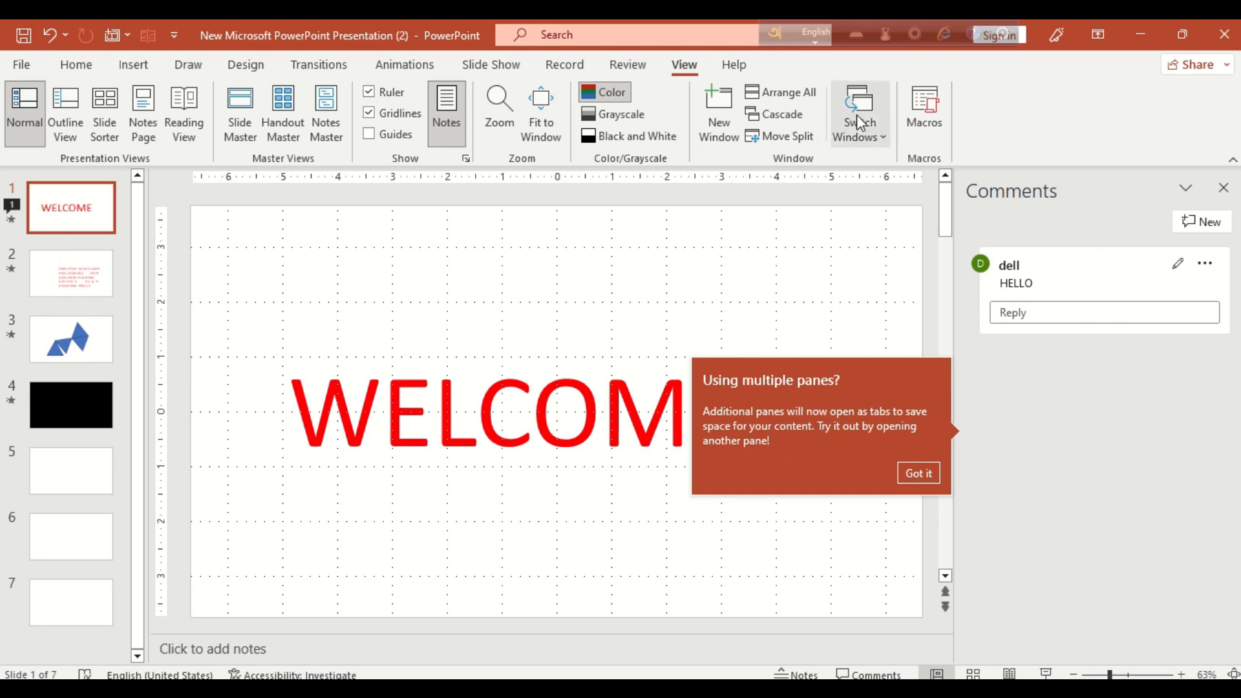
left_click(733, 67)
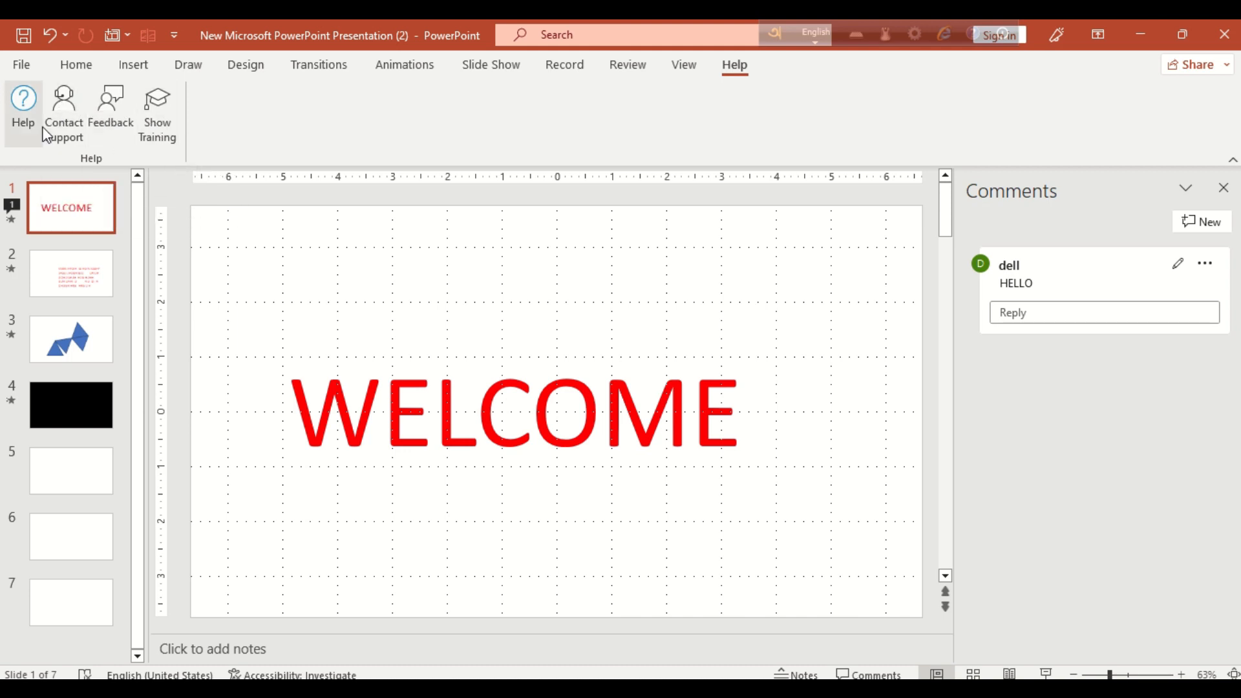
mouse_move(650, 26)
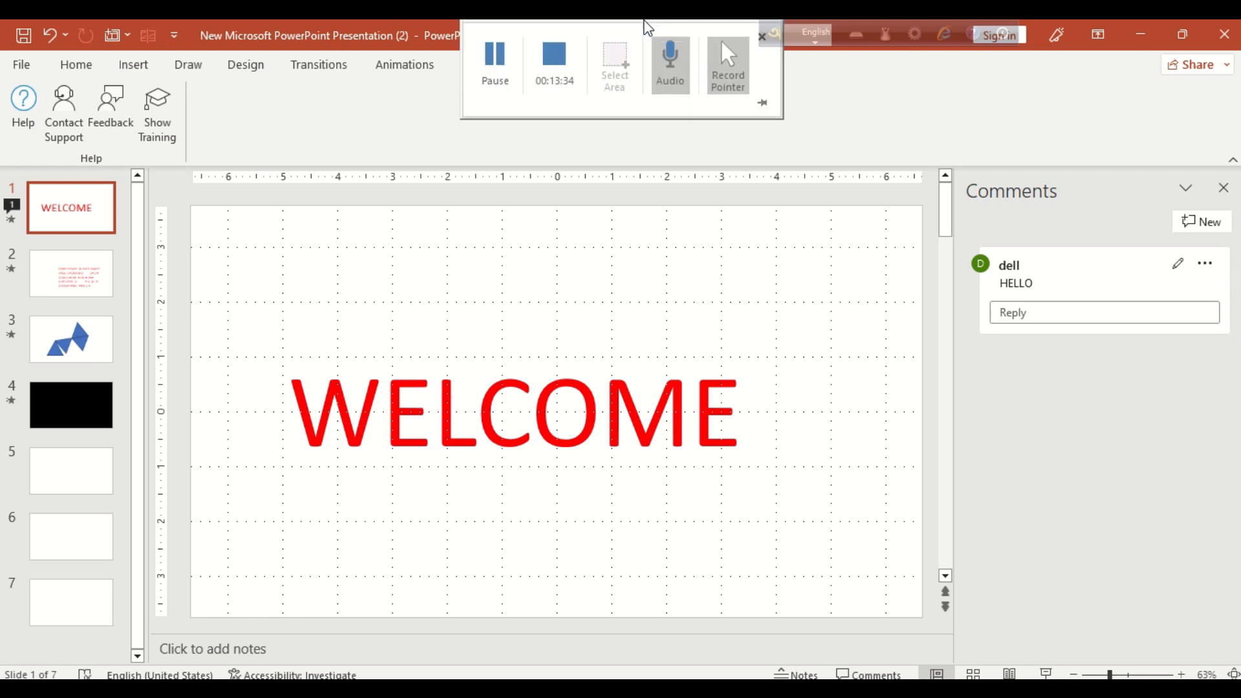